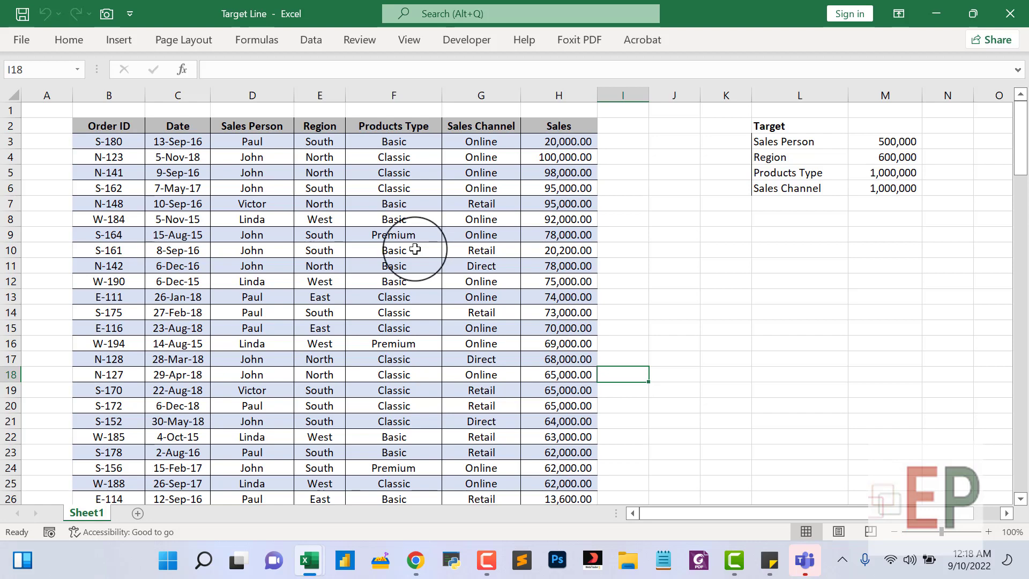
Examine the sales data table and the separate Target list on Sheet1.
{"action": "left_click", "coordinate": [375, 265]}
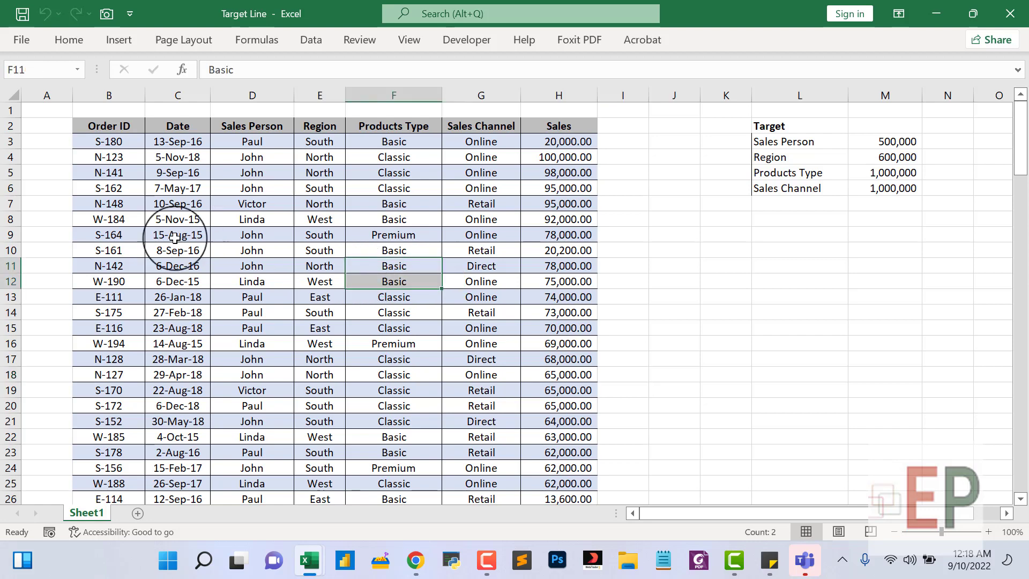
{"action": "left_click", "coordinate": [196, 250]}
{"action": "scroll", "coordinate": [218, 397], "scroll_direction": "down", "scroll_amount": 5}
{"action": "scroll", "coordinate": [218, 416], "scroll_direction": "up", "scroll_amount": 5}
{"action": "left_click", "coordinate": [186, 298]}
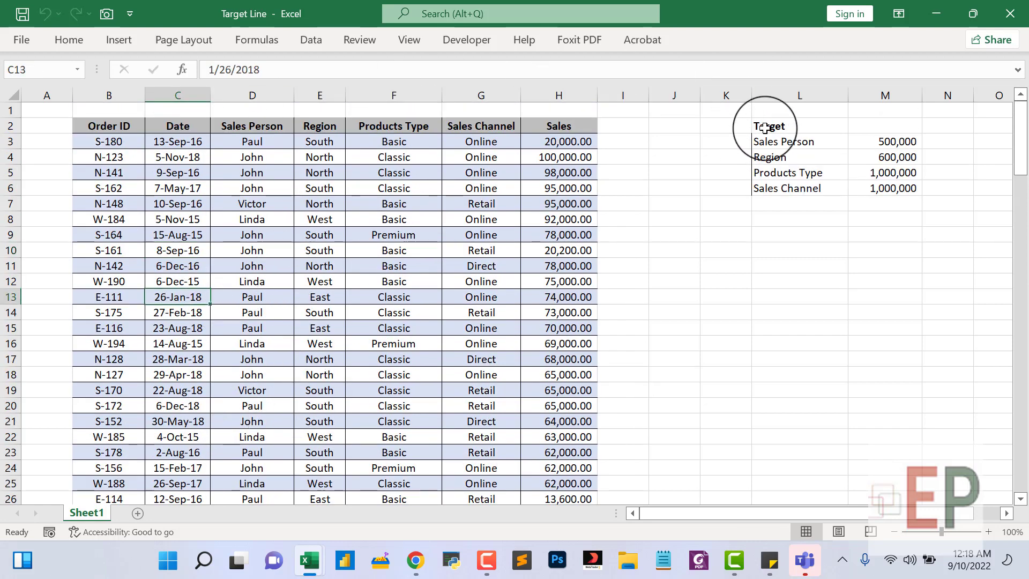
{"action": "left_click_drag", "start_coordinate": [761, 127], "coordinate": [861, 130]}
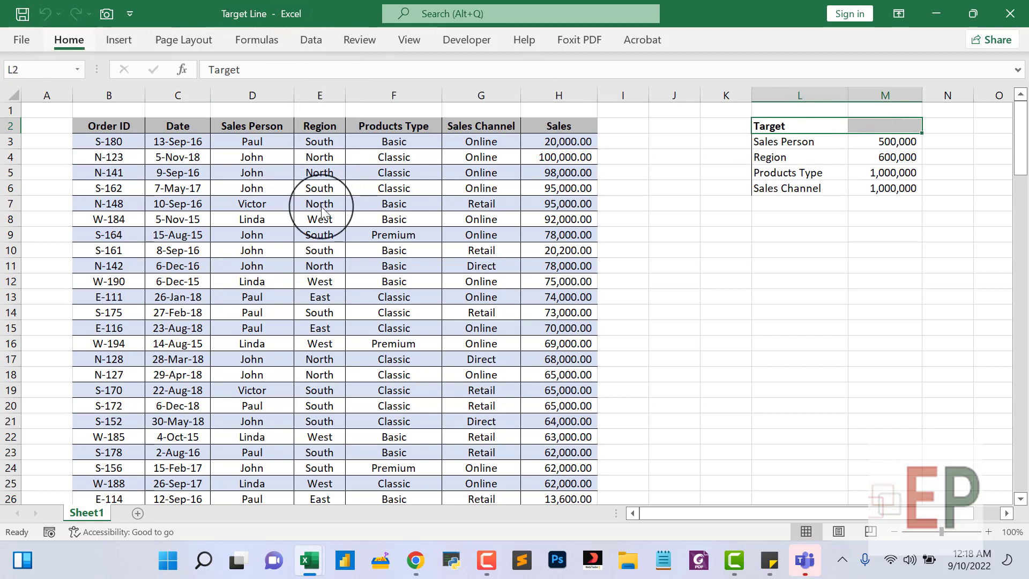
{"action": "left_click", "coordinate": [424, 236]}
Create a PivotTable on a new worksheet from the whole sales table, Sheet1!$B$2:$H$131.
{"action": "left_click", "coordinate": [331, 267]}
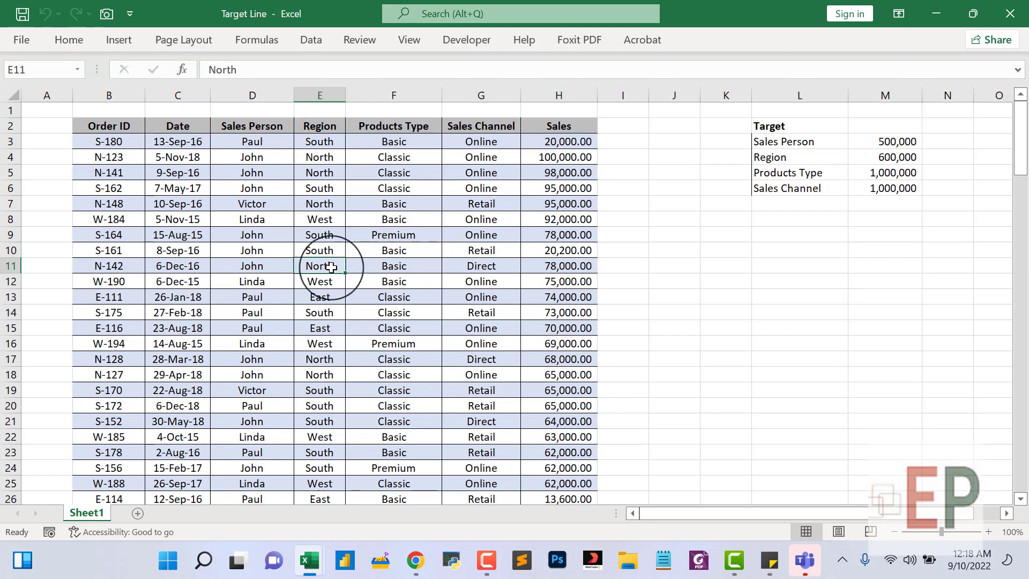
{"action": "key", "text": "ctrl+a"}
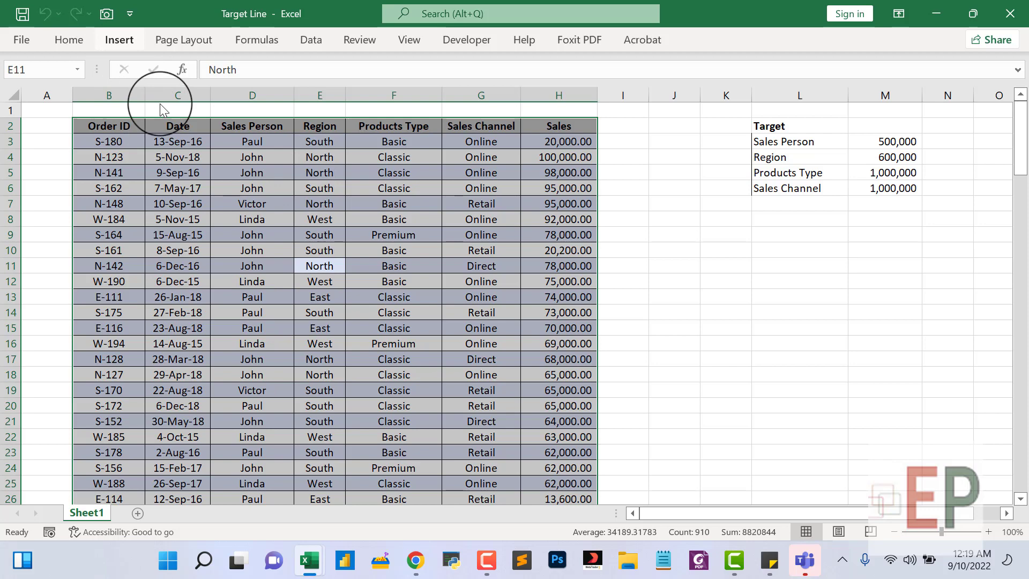
{"action": "left_click", "coordinate": [113, 41]}
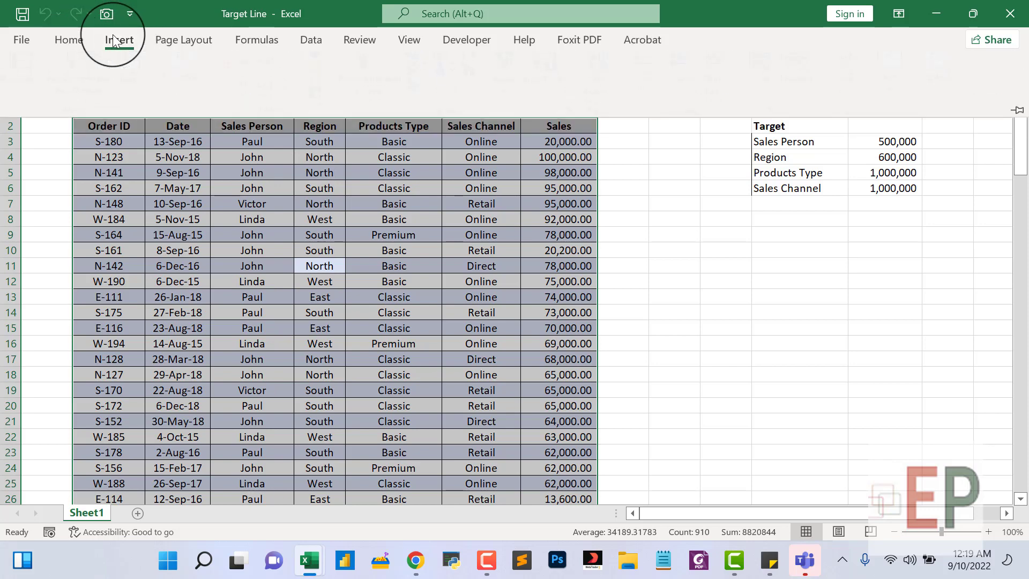
{"action": "left_click", "coordinate": [40, 93]}
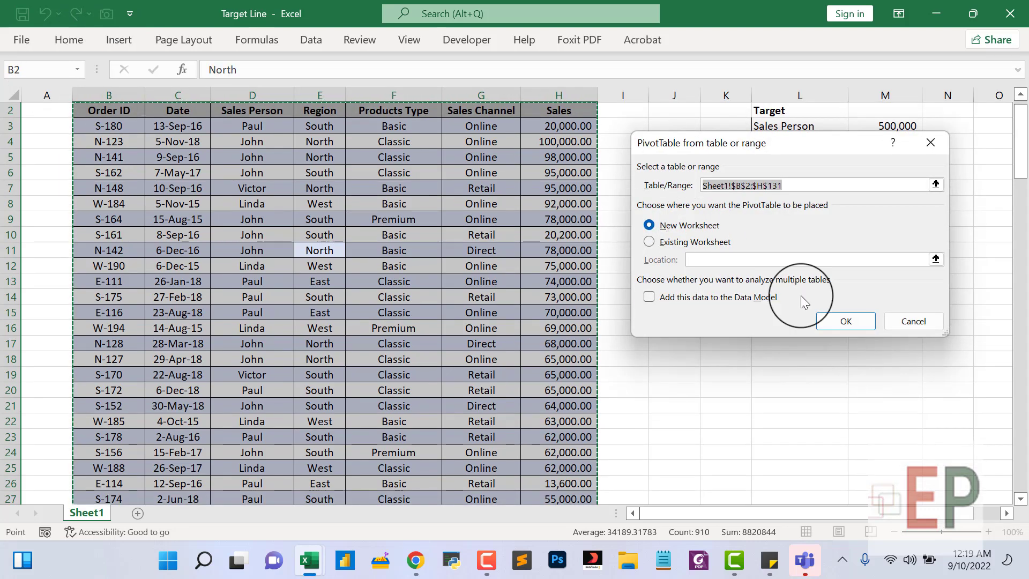
{"action": "left_click", "coordinate": [845, 320]}
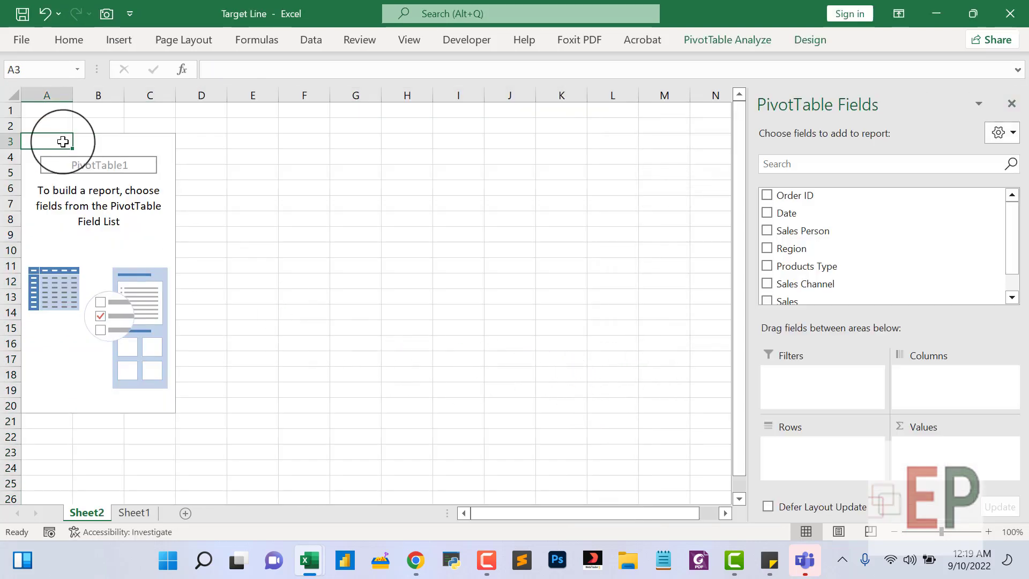
Add Sales Person as the PivotTable's row field and Sales as its summed value field.
{"action": "left_click", "coordinate": [85, 249]}
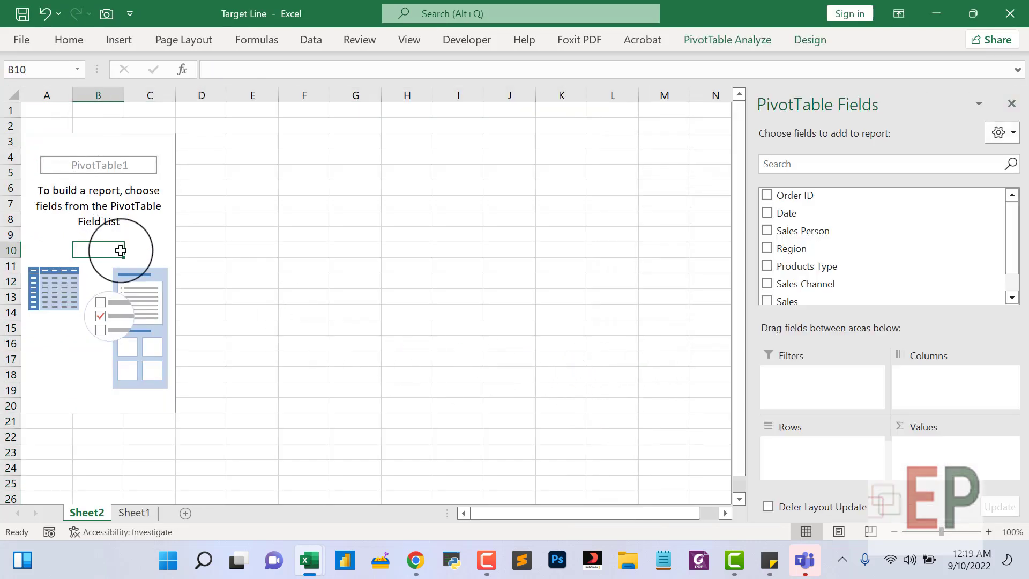
{"action": "left_click", "coordinate": [767, 231]}
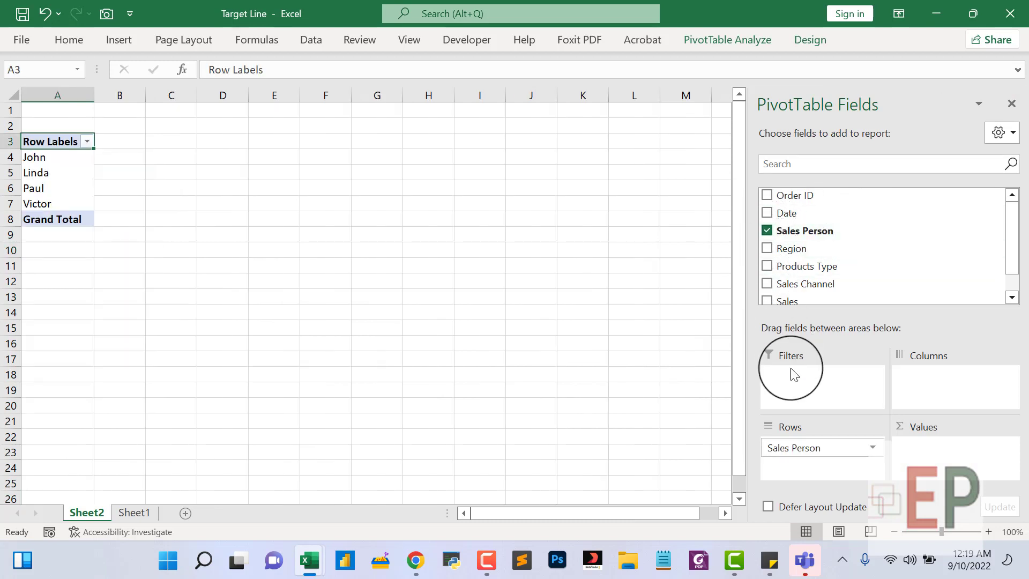
{"action": "scroll", "coordinate": [770, 252], "scroll_direction": "down", "scroll_amount": 1}
{"action": "left_click", "coordinate": [767, 275]}
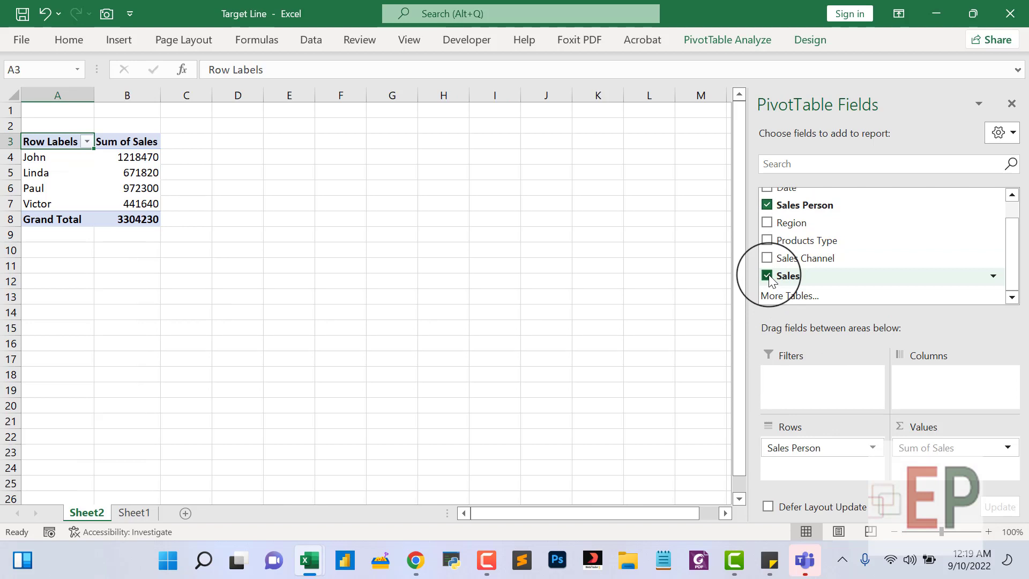
Format the PivotTable's sales values and grand total in B4:B8 with comma separators and no decimals.
{"action": "left_click", "coordinate": [185, 283]}
{"action": "left_click_drag", "start_coordinate": [140, 159], "coordinate": [120, 212]}
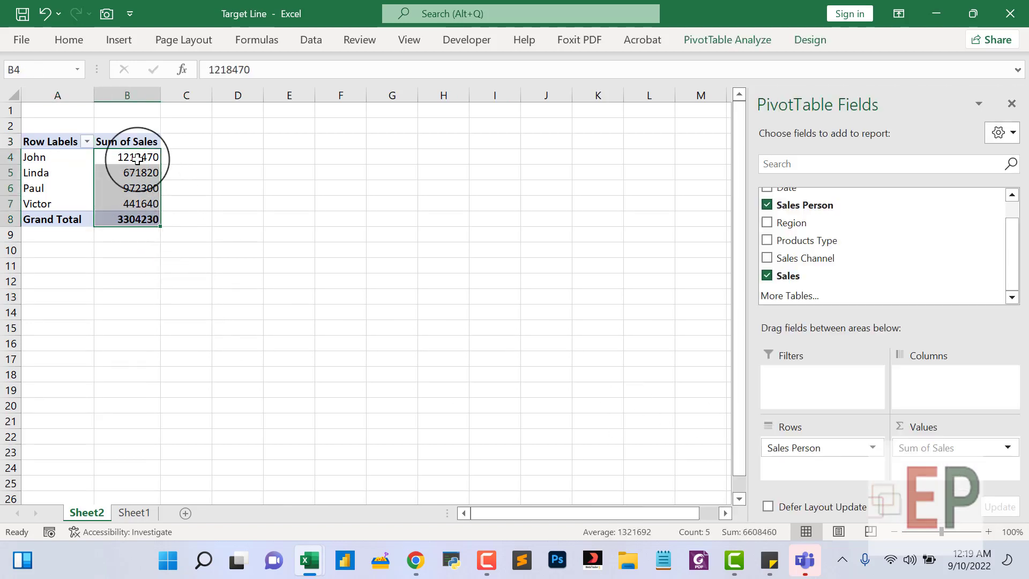
{"action": "left_click", "coordinate": [72, 44]}
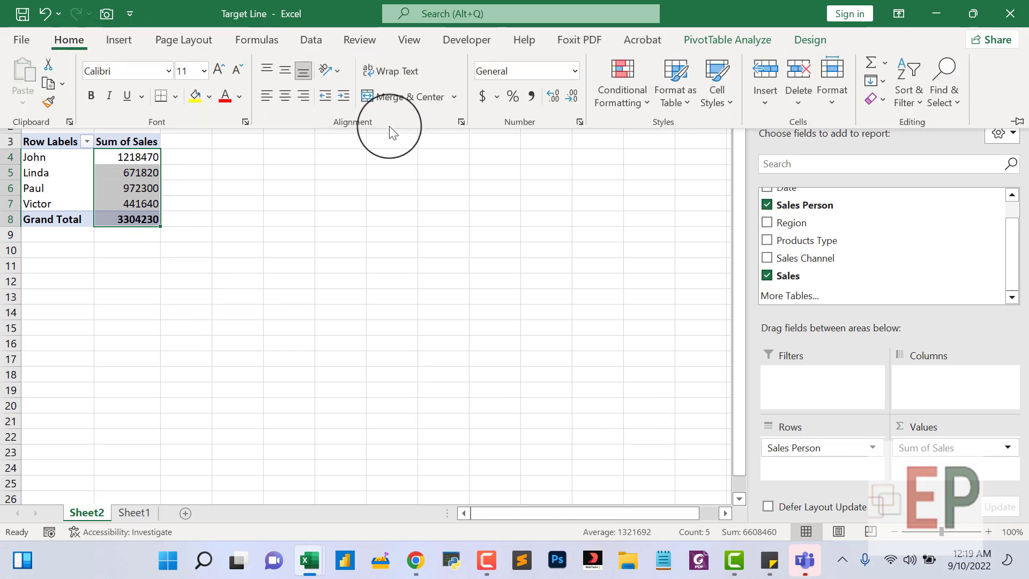
{"action": "left_click", "coordinate": [527, 97]}
{"action": "left_click", "coordinate": [569, 95]}
{"action": "left_click", "coordinate": [569, 95]}
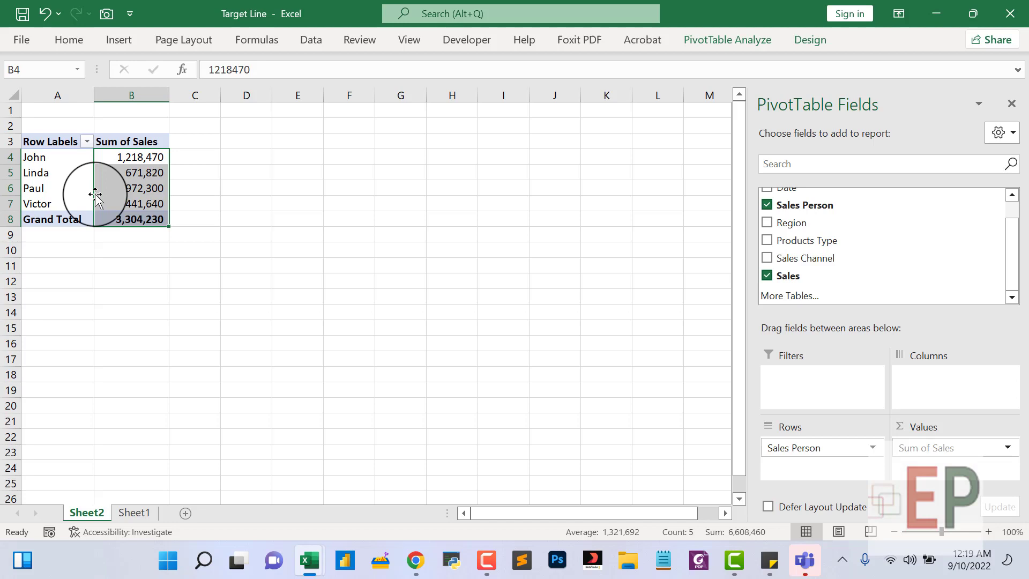
Copy the PivotTable headers A3:B3 to D3:E3 and rename the header in D3 to Sales Person.
{"action": "left_click_drag", "start_coordinate": [52, 142], "coordinate": [143, 140]}
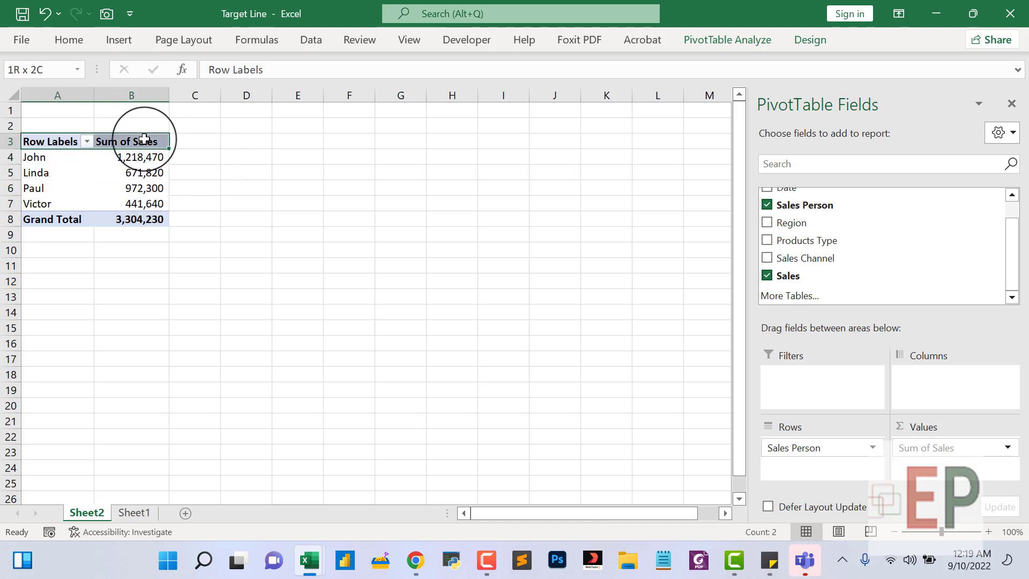
{"action": "key", "text": "ctrl+c"}
{"action": "left_click", "coordinate": [207, 142]}
{"action": "left_click", "coordinate": [237, 142]}
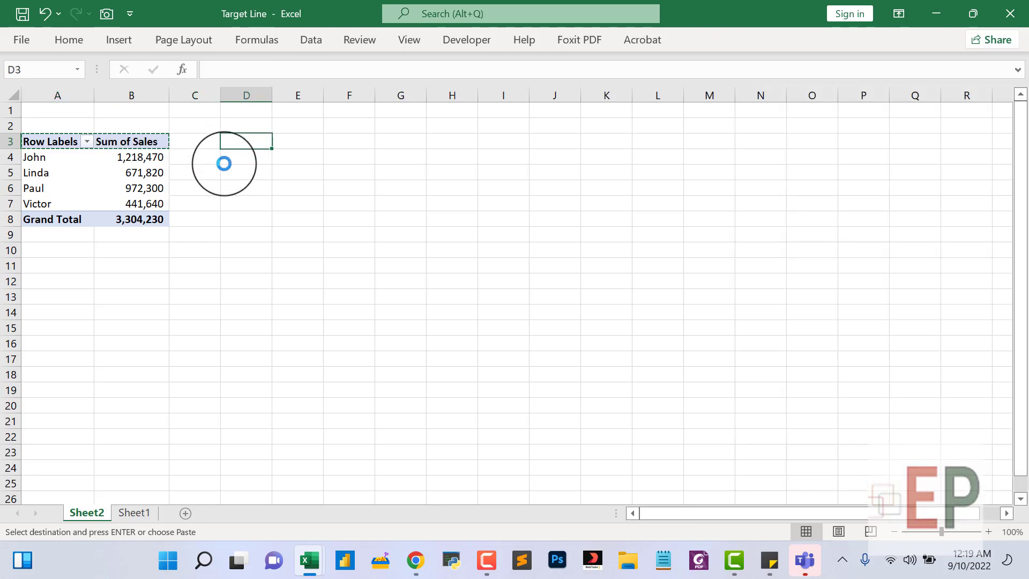
{"action": "key", "text": "shift+Right"}
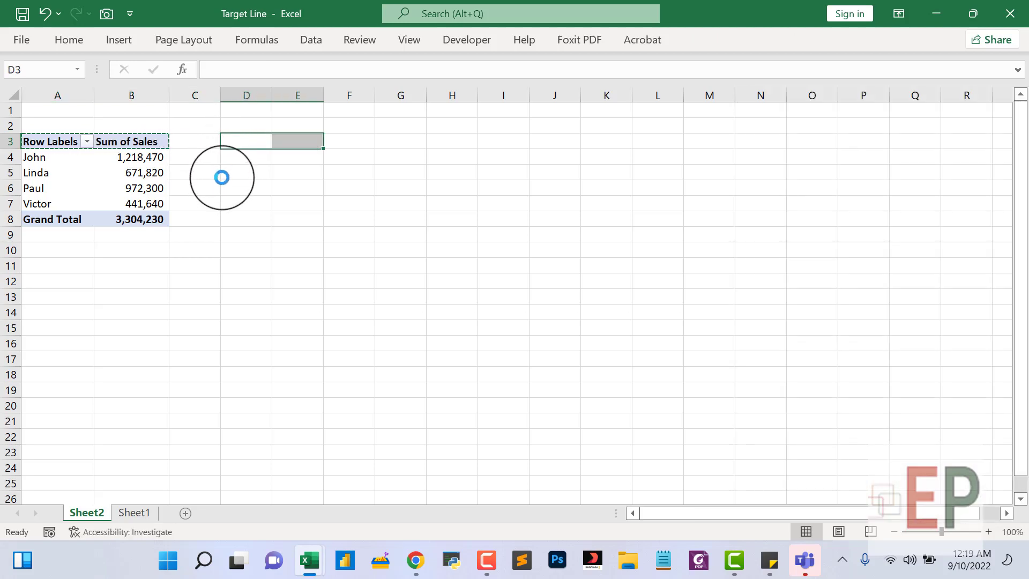
{"action": "key", "text": "ctrl+v"}
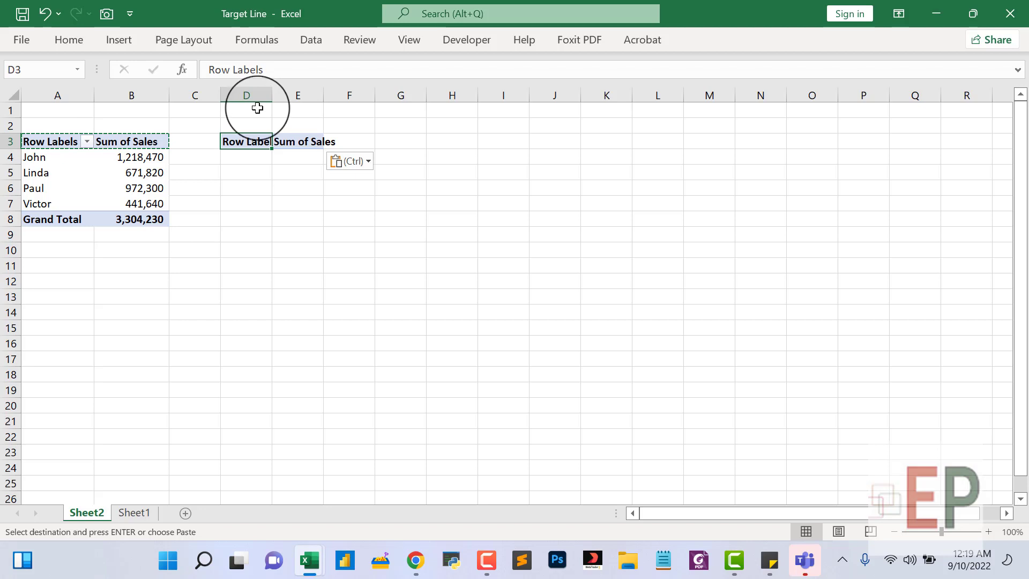
{"action": "type", "text": "Sales Person"}
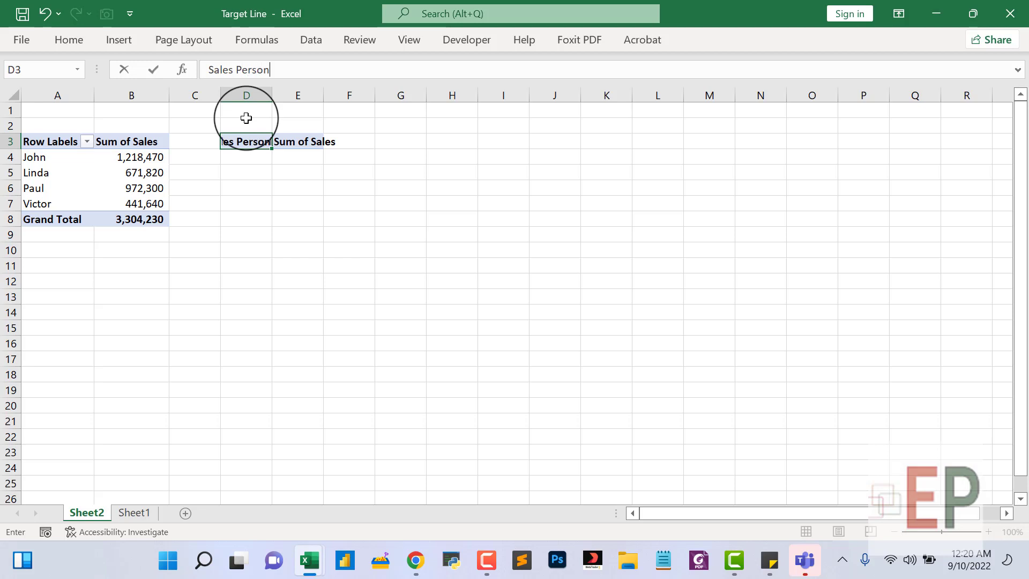
{"action": "key", "text": "Return"}
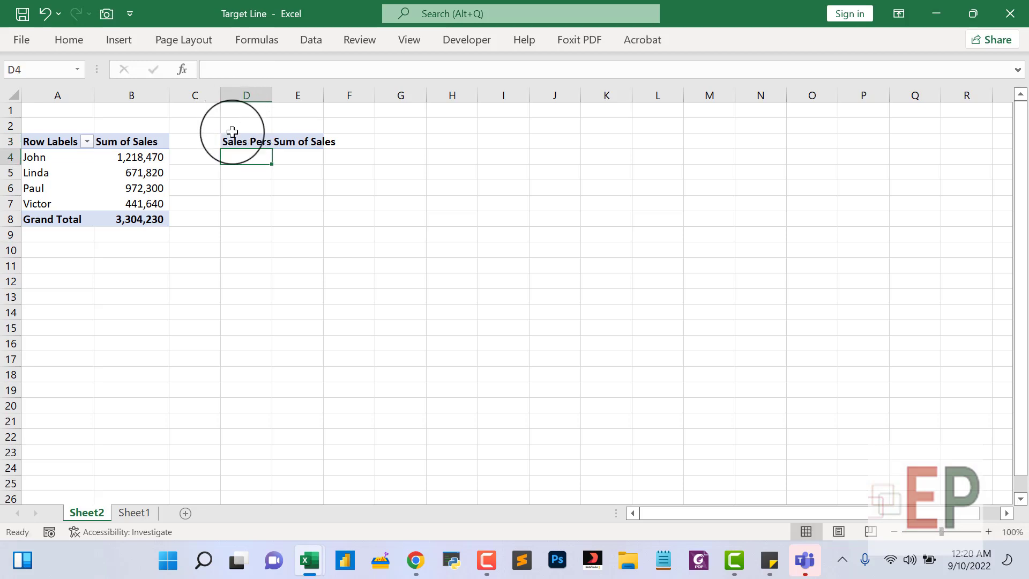
Enter =A4 in D4, fill it across D4:E7 to link the pivot rows, and widen column E to fit its header.
{"action": "type", "text": "="}
{"action": "left_click", "coordinate": [38, 157]}
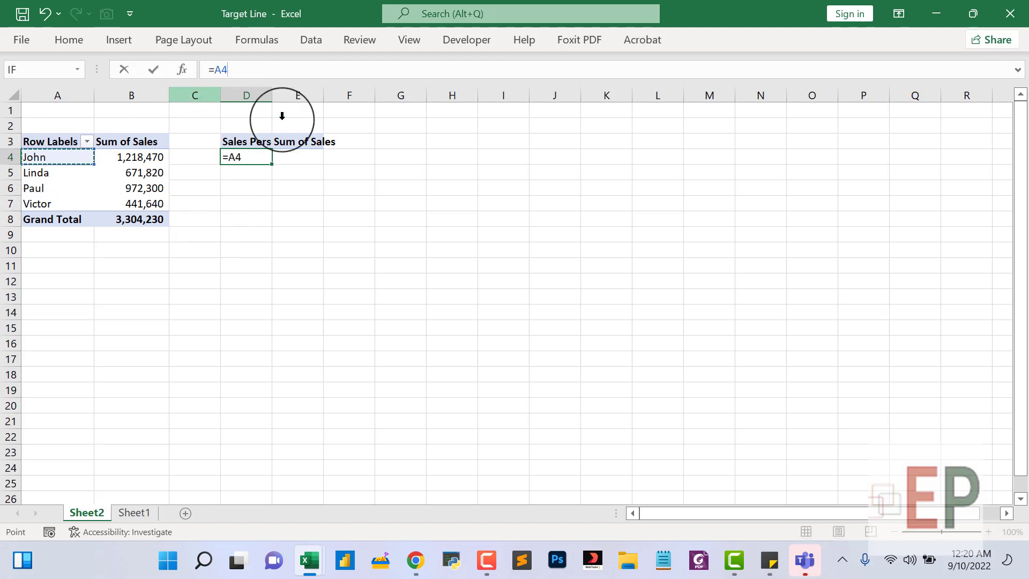
{"action": "key", "text": "Return"}
{"action": "left_click", "coordinate": [249, 159]}
{"action": "left_click_drag", "start_coordinate": [272, 163], "coordinate": [294, 223]}
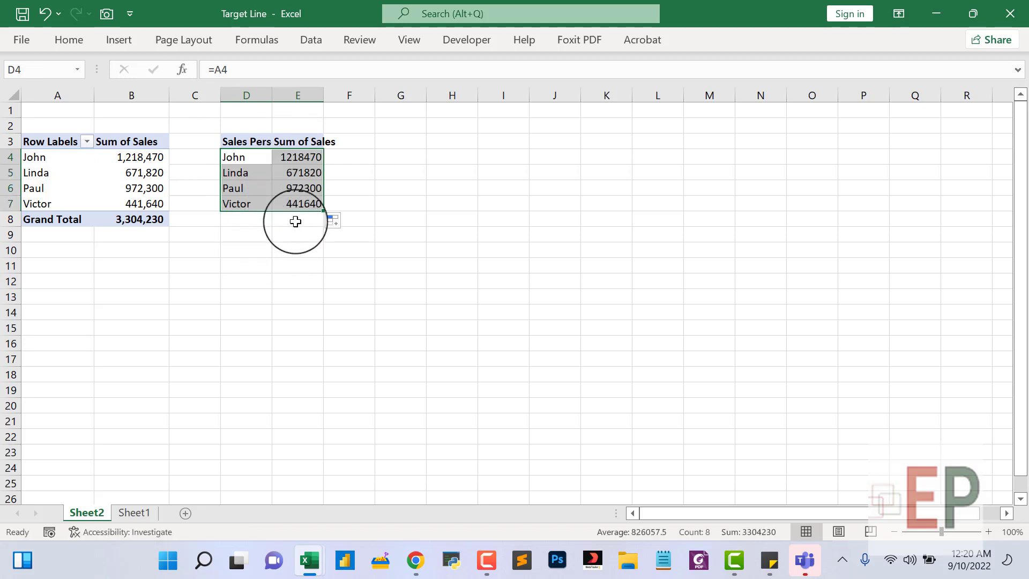
{"action": "left_click_drag", "start_coordinate": [320, 95], "coordinate": [349, 126]}
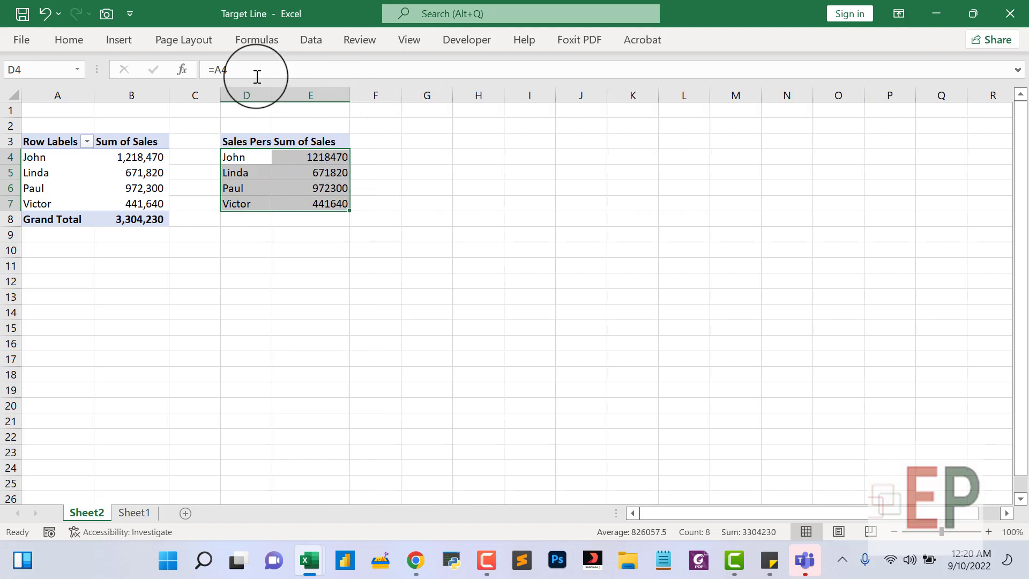
Add a Target header in F3 and link F4 to the Sales Person target in Sheet1!M3.
{"action": "left_click", "coordinate": [368, 137]}
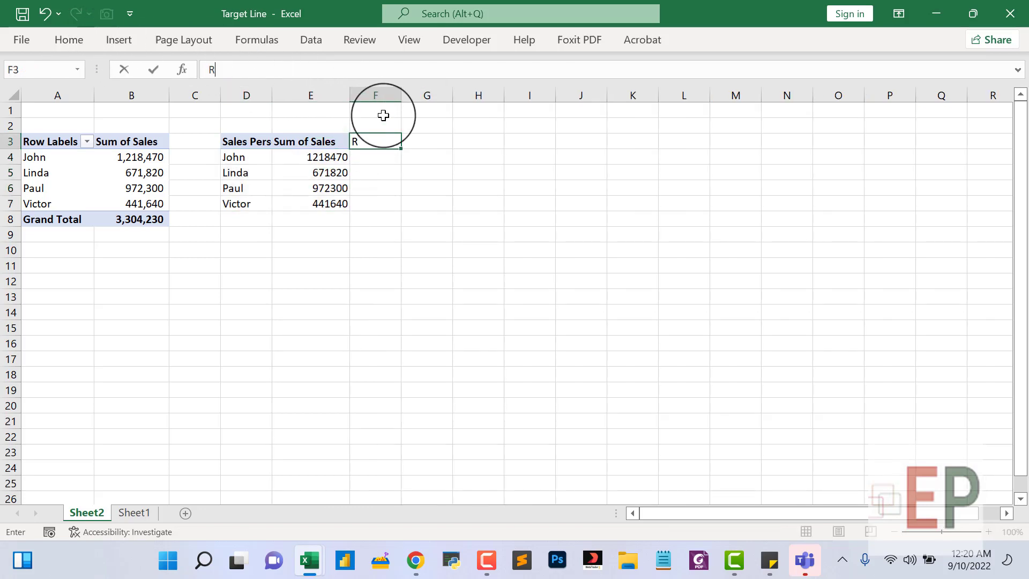
{"action": "type", "text": "Target"}
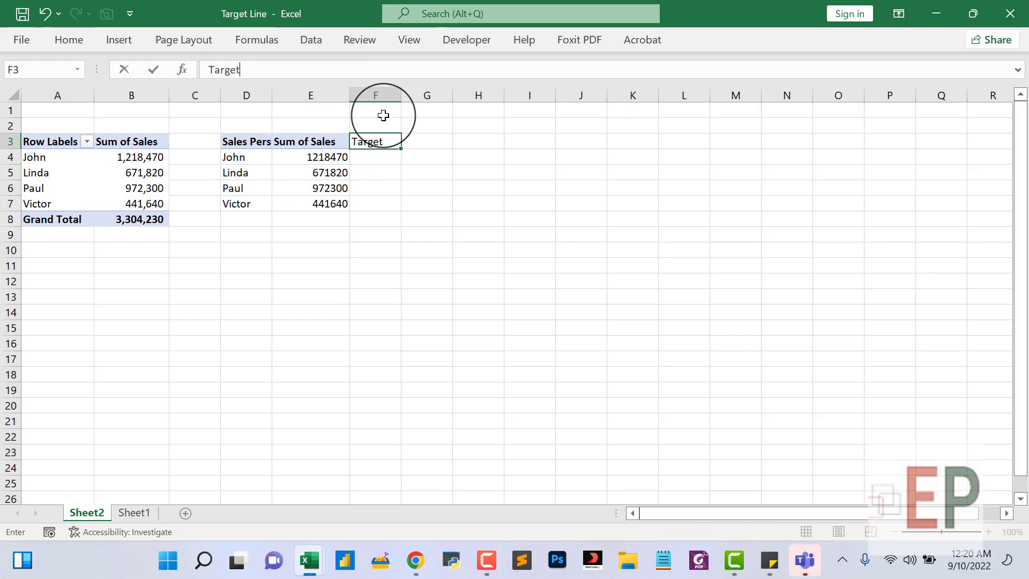
{"action": "key", "text": "Return"}
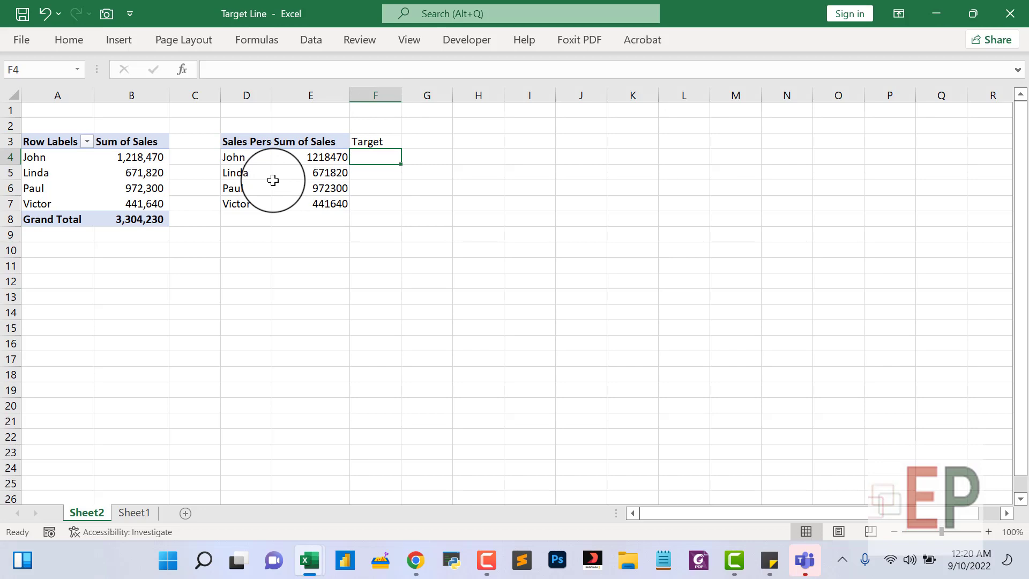
{"action": "type", "text": "="}
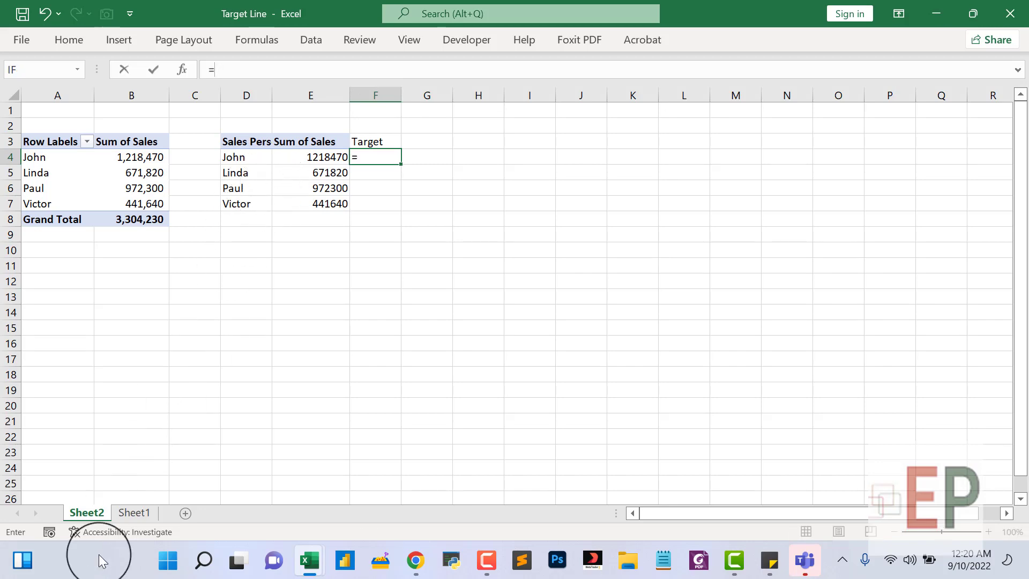
{"action": "left_click", "coordinate": [133, 516]}
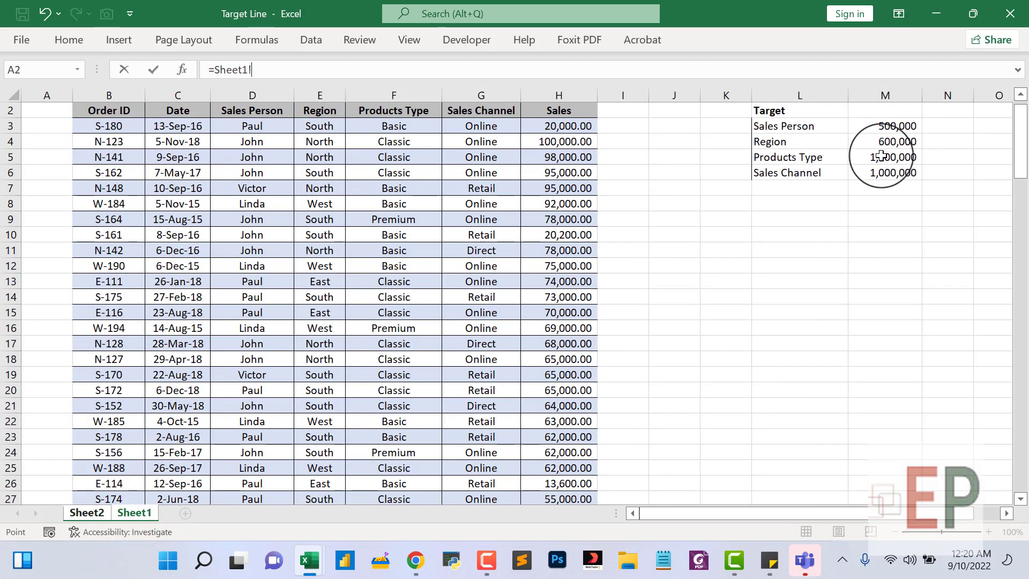
{"action": "left_click", "coordinate": [887, 129]}
{"action": "key", "text": "Return"}
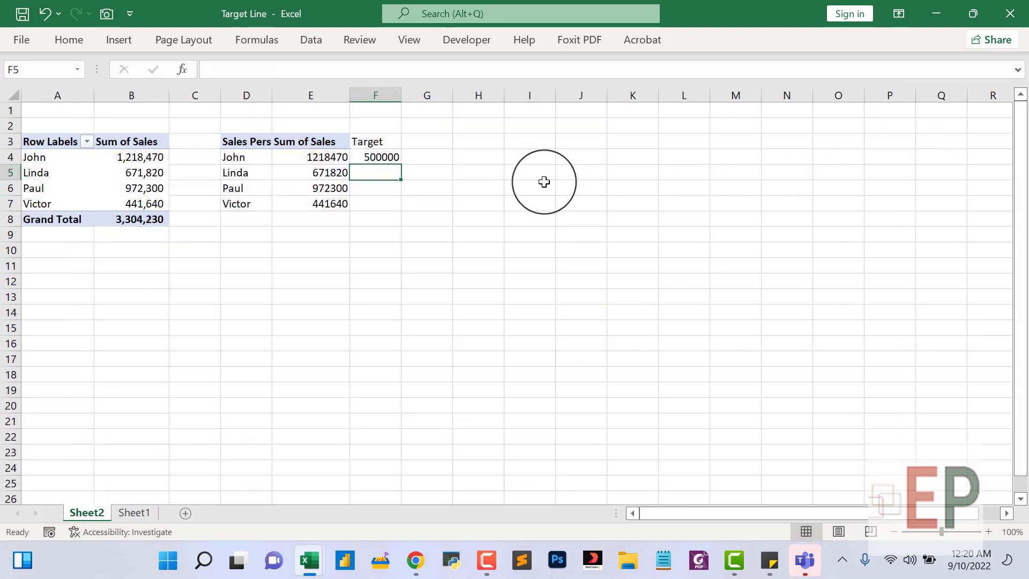
Make the F4 reference absolute as =Sheet1!$M$3 and fill it down to F7.
{"action": "left_click", "coordinate": [384, 157]}
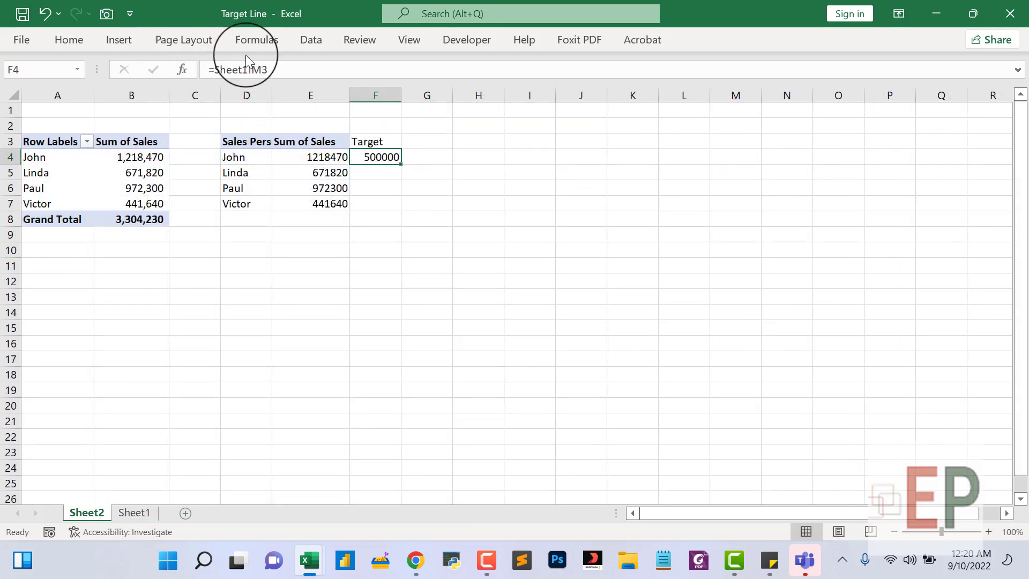
{"action": "left_click", "coordinate": [261, 68]}
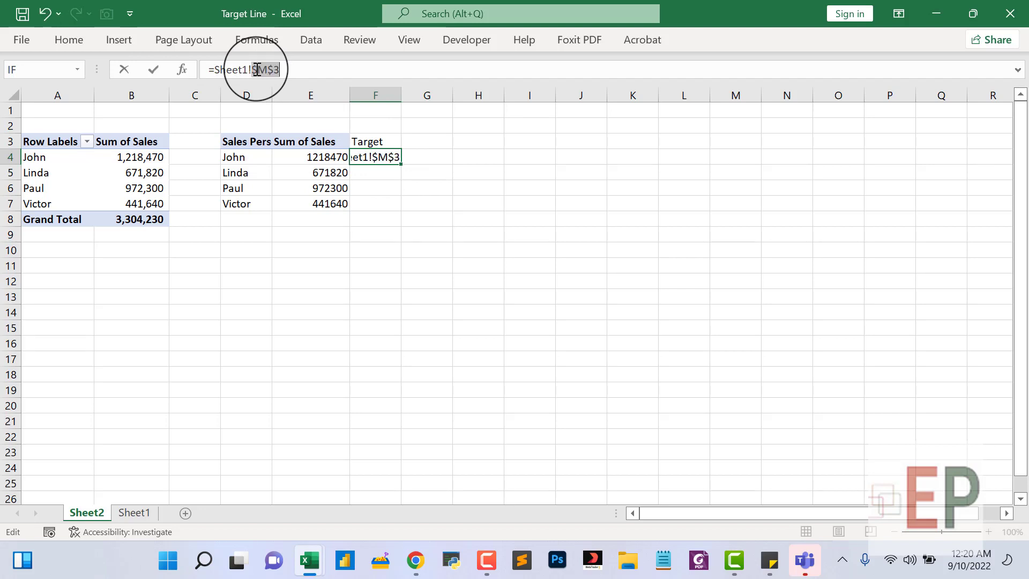
{"action": "key", "text": "Return"}
{"action": "left_click", "coordinate": [387, 157]}
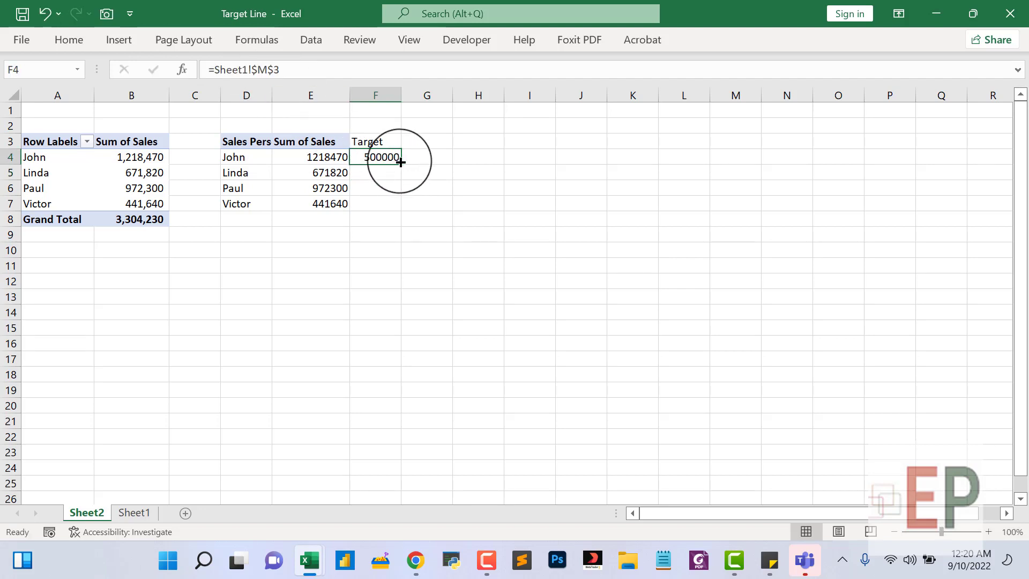
{"action": "left_click_drag", "start_coordinate": [401, 162], "coordinate": [401, 208]}
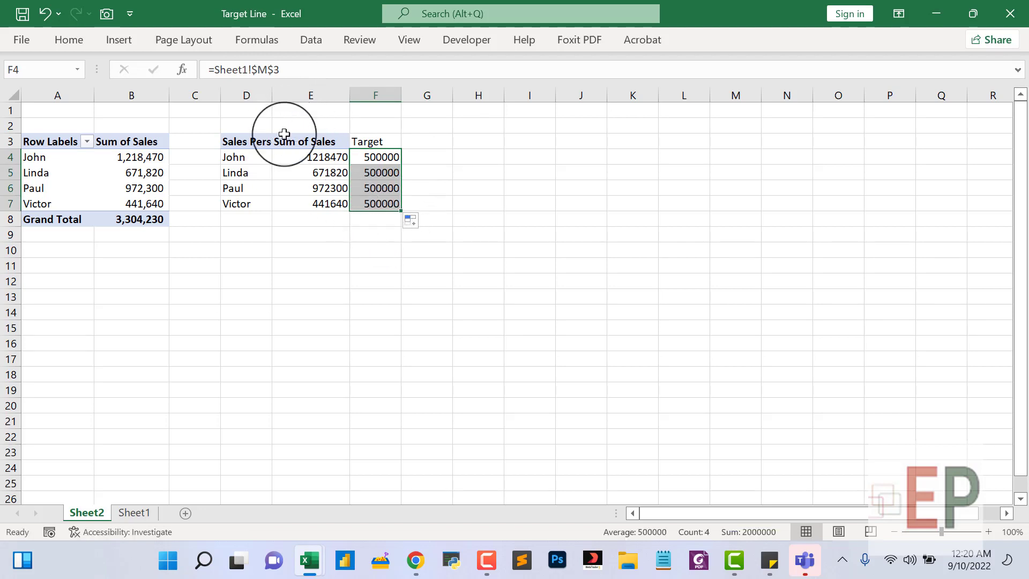
Format the sales and target values in E4:F7 with comma style and no decimal places.
{"action": "left_click_drag", "start_coordinate": [321, 156], "coordinate": [372, 208]}
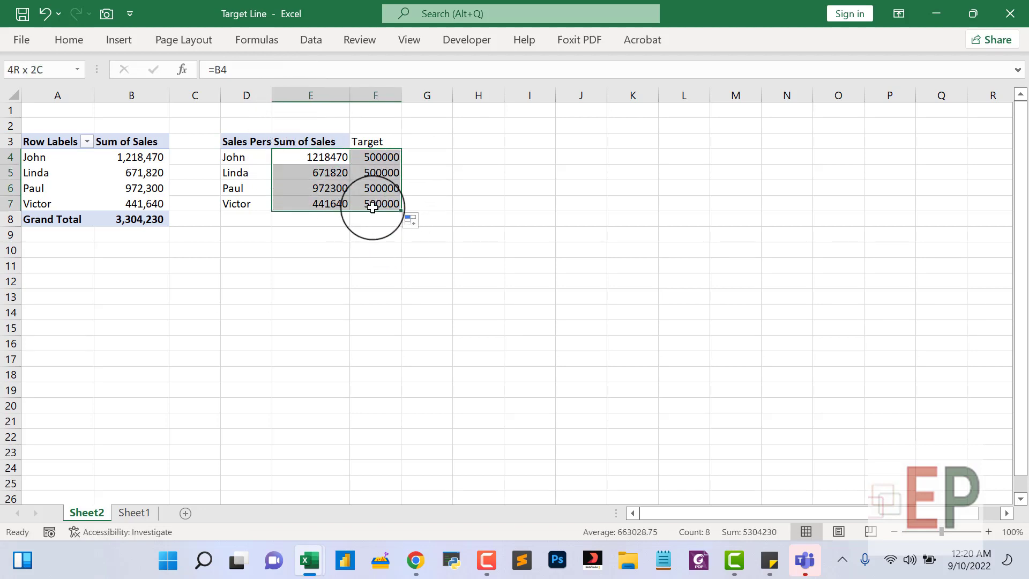
{"action": "left_click", "coordinate": [68, 40]}
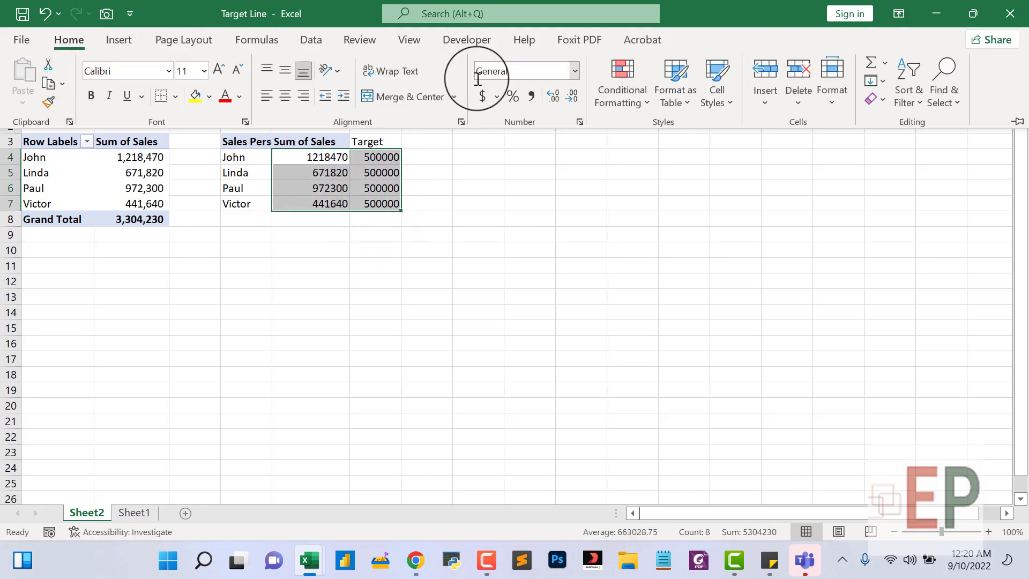
{"action": "left_click", "coordinate": [530, 95]}
{"action": "left_click", "coordinate": [572, 95]}
{"action": "left_click", "coordinate": [571, 96]}
{"action": "left_click", "coordinate": [358, 236]}
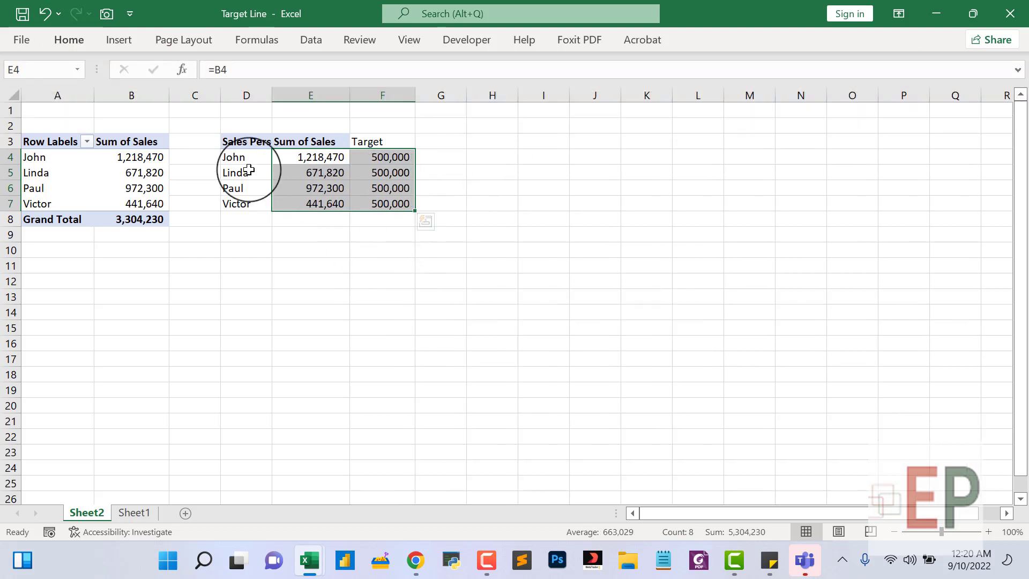
Give the helper table headers D3:F3 a dark blue fill and white font.
{"action": "left_click_drag", "start_coordinate": [244, 142], "coordinate": [409, 143]}
{"action": "left_click", "coordinate": [69, 39]}
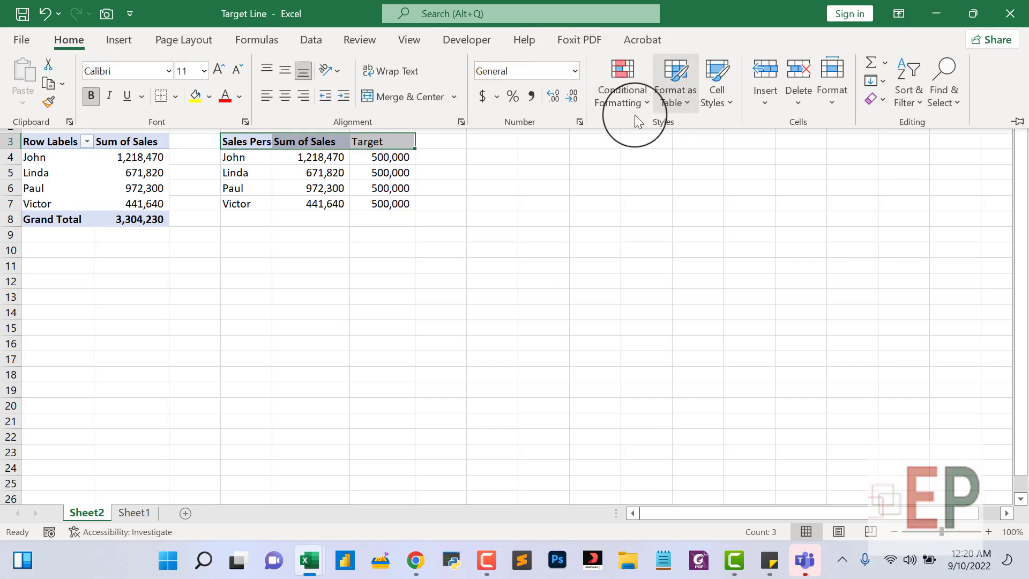
{"action": "left_click", "coordinate": [210, 97]}
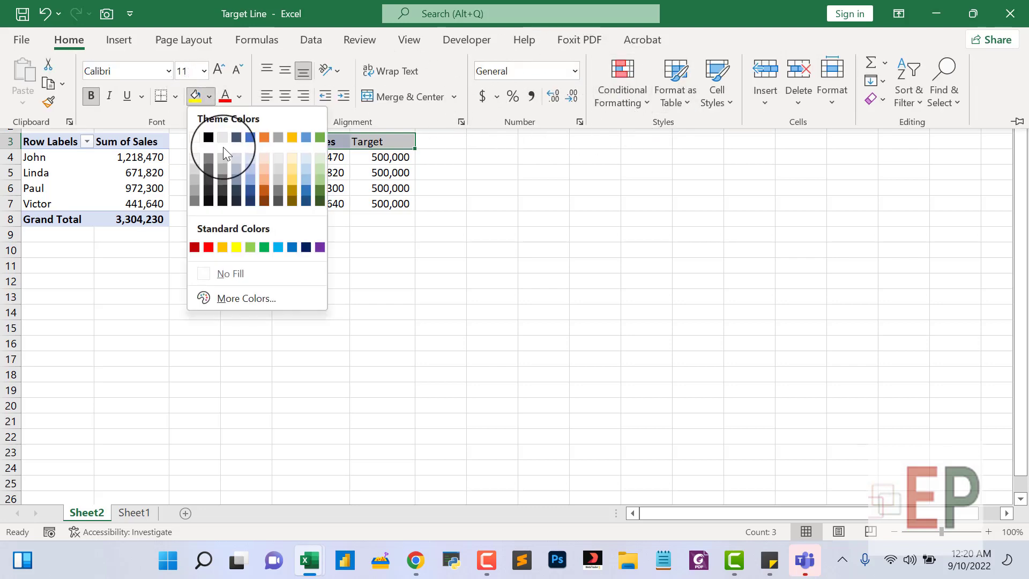
{"action": "left_click", "coordinate": [306, 247]}
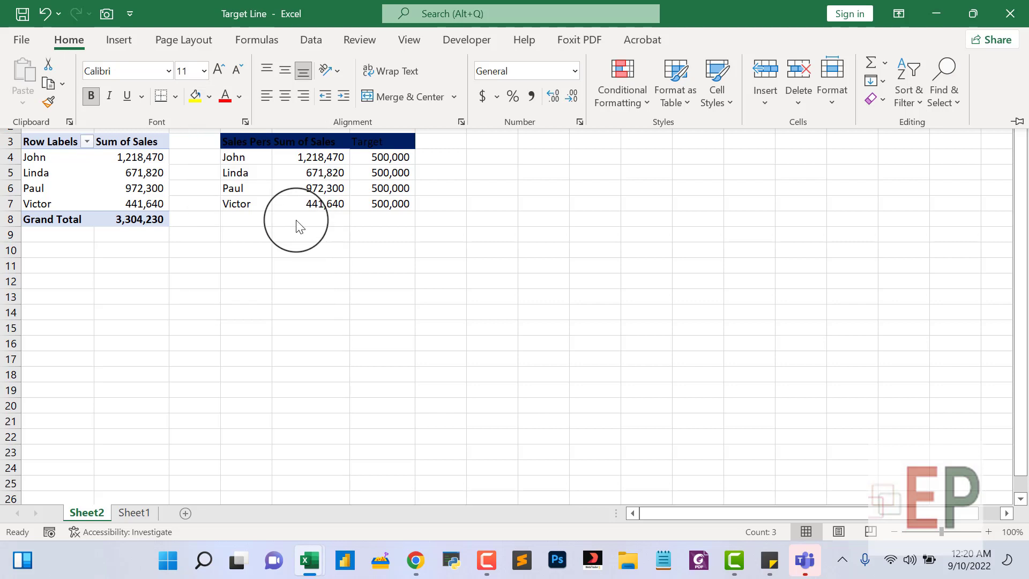
{"action": "left_click", "coordinate": [239, 97]}
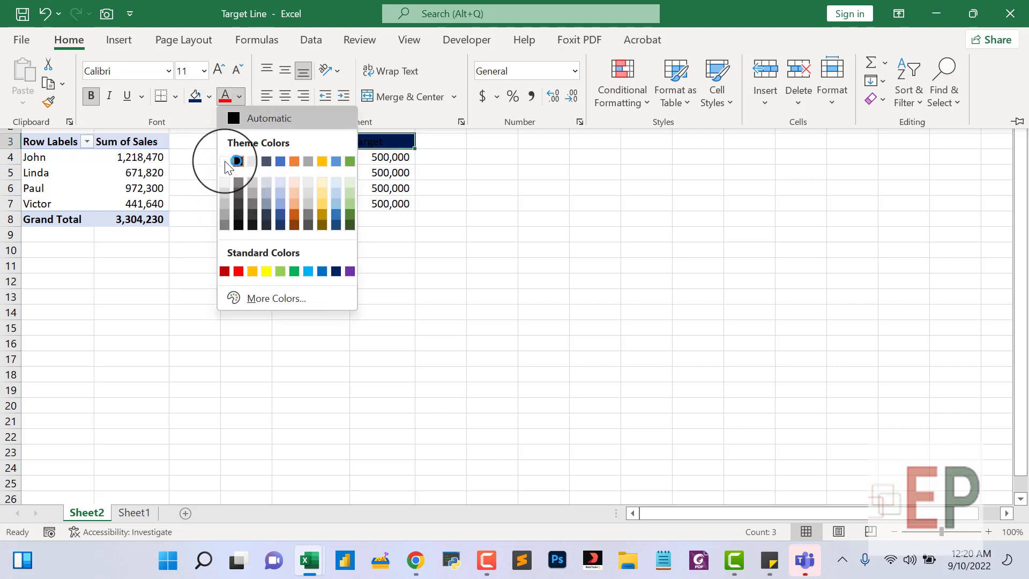
{"action": "left_click", "coordinate": [225, 162]}
{"action": "key", "text": "Escape"}
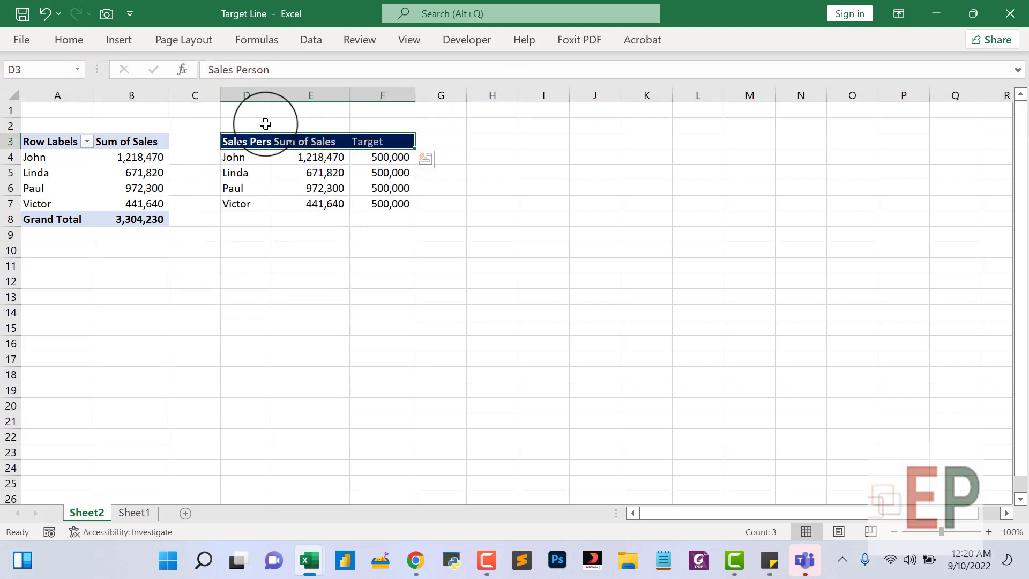
Widen column D to fit its Sales Person header.
{"action": "left_click_drag", "start_coordinate": [247, 139], "coordinate": [356, 137]}
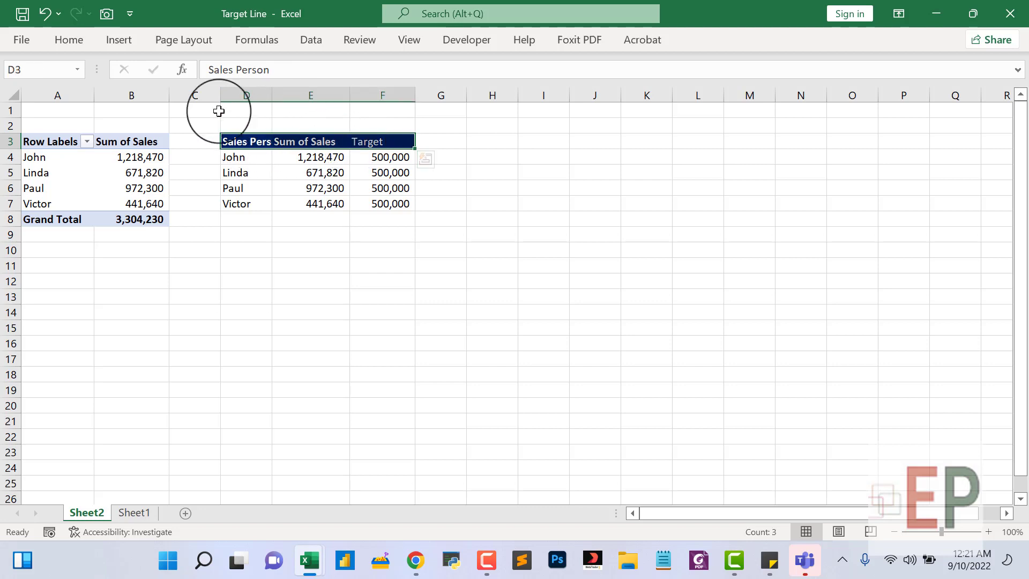
{"action": "double_click", "coordinate": [272, 93]}
{"action": "left_click", "coordinate": [267, 264]}
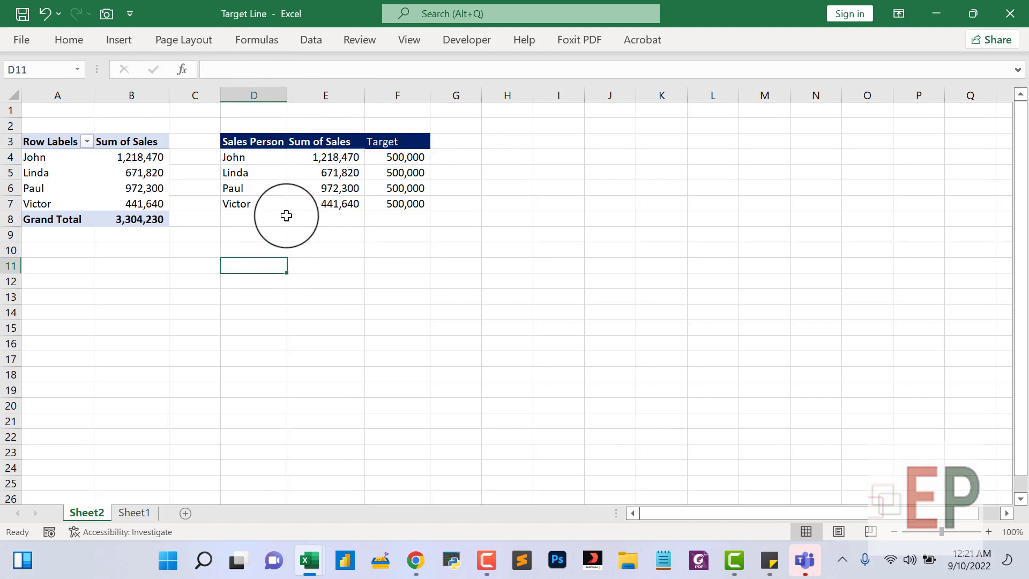
{"action": "left_click_drag", "start_coordinate": [251, 141], "coordinate": [410, 204]}
{"action": "left_click", "coordinate": [361, 325]}
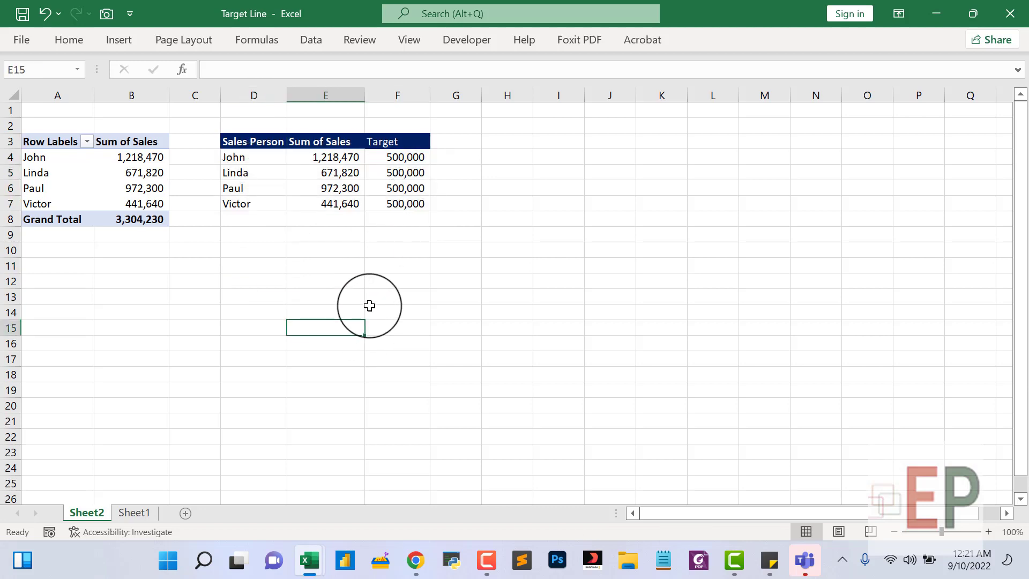
Turn off the gridlines on Sheet2.
{"action": "key", "text": "alt"}
{"action": "key", "text": "w"}
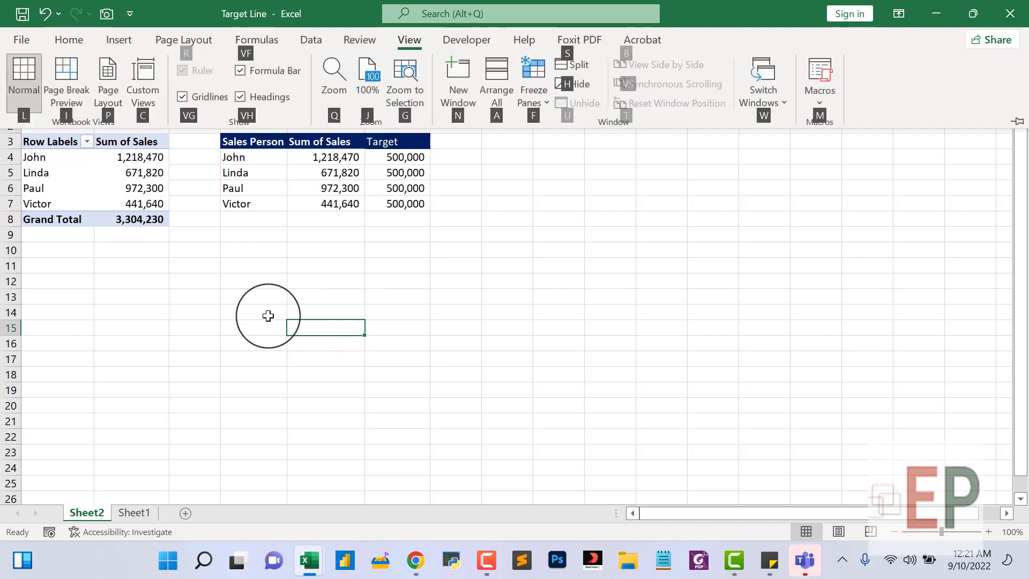
{"action": "key", "text": "v"}
{"action": "key", "text": "g"}
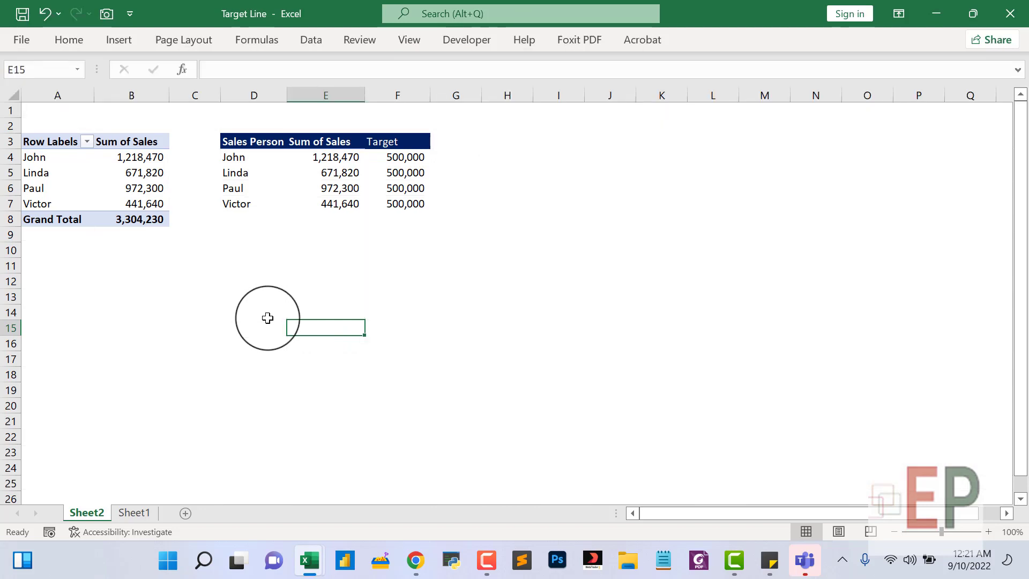
{"action": "key", "text": "Up"}
{"action": "key", "text": "Left"}
{"action": "key", "text": "Right"}
{"action": "key", "text": "Right"}
Insert a clustered column chart from the helper table D3:F7.
{"action": "left_click_drag", "start_coordinate": [242, 145], "coordinate": [416, 208]}
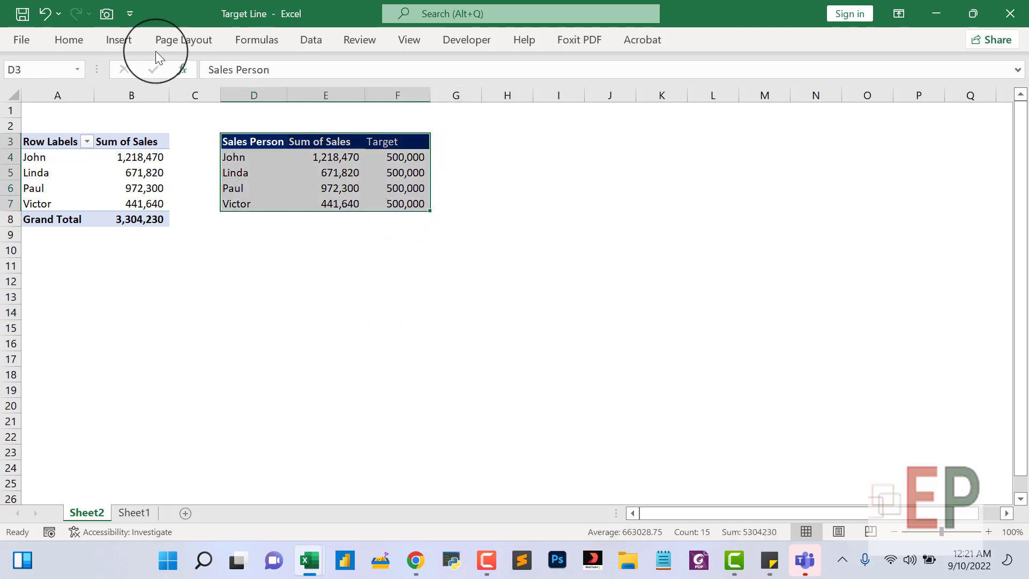
{"action": "left_click", "coordinate": [75, 47]}
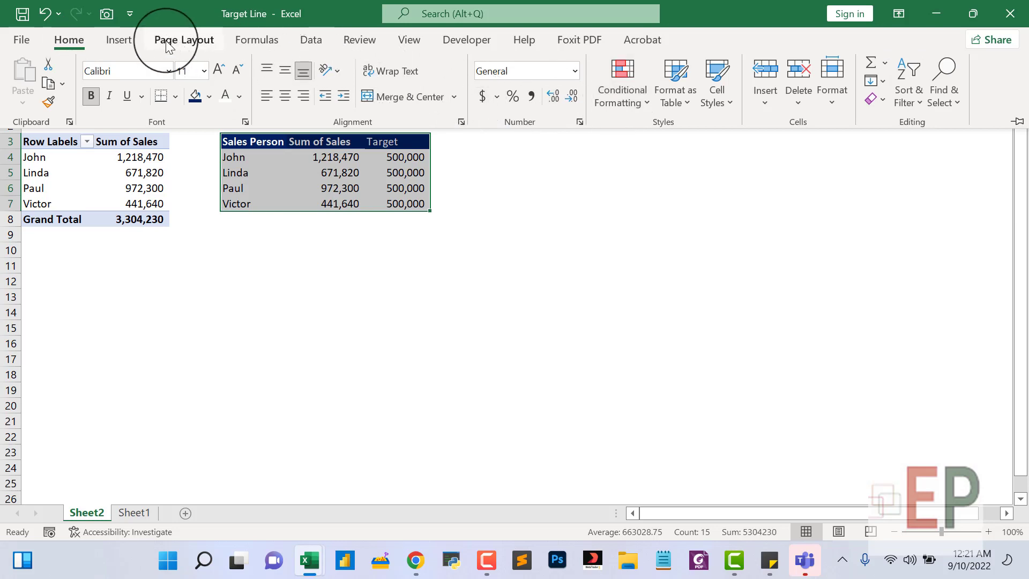
{"action": "left_click", "coordinate": [126, 44]}
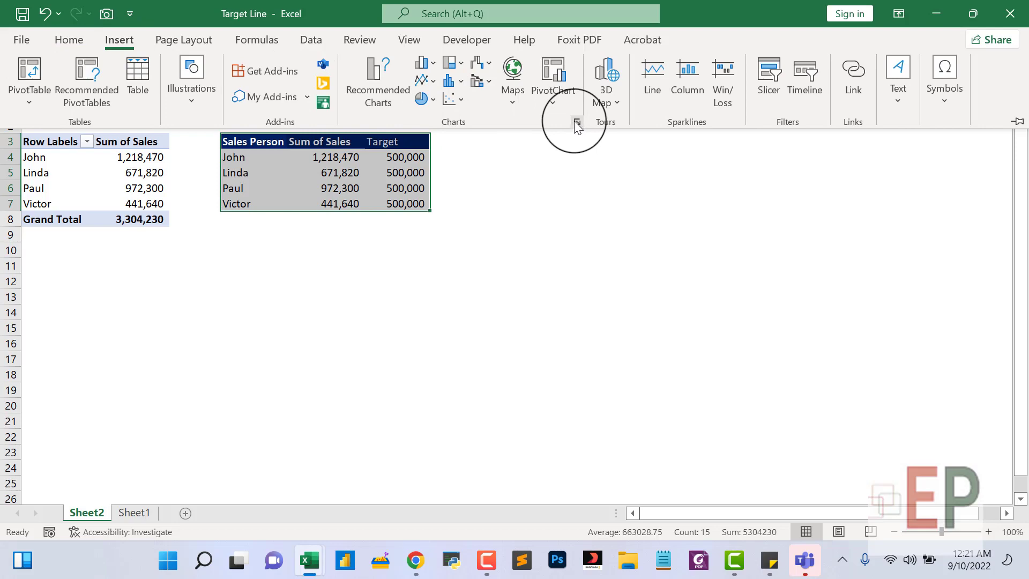
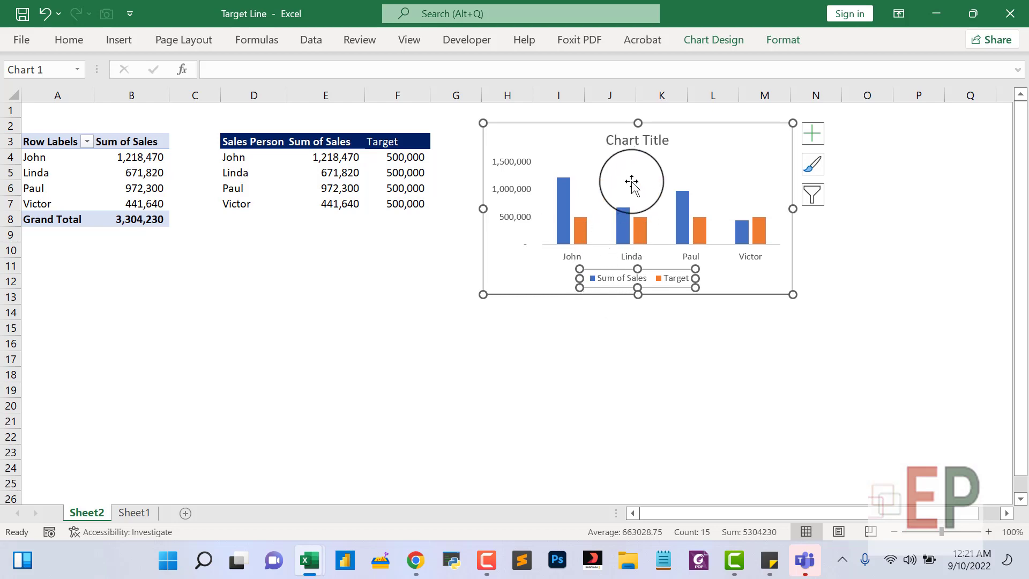
{"action": "double_click", "coordinate": [628, 139]}
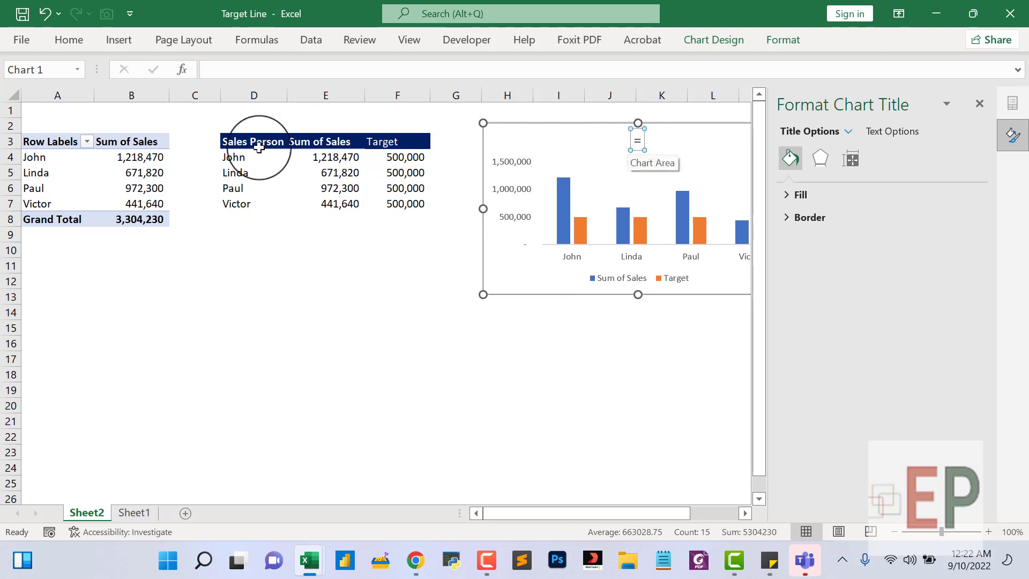
{"action": "left_click", "coordinate": [352, 72]}
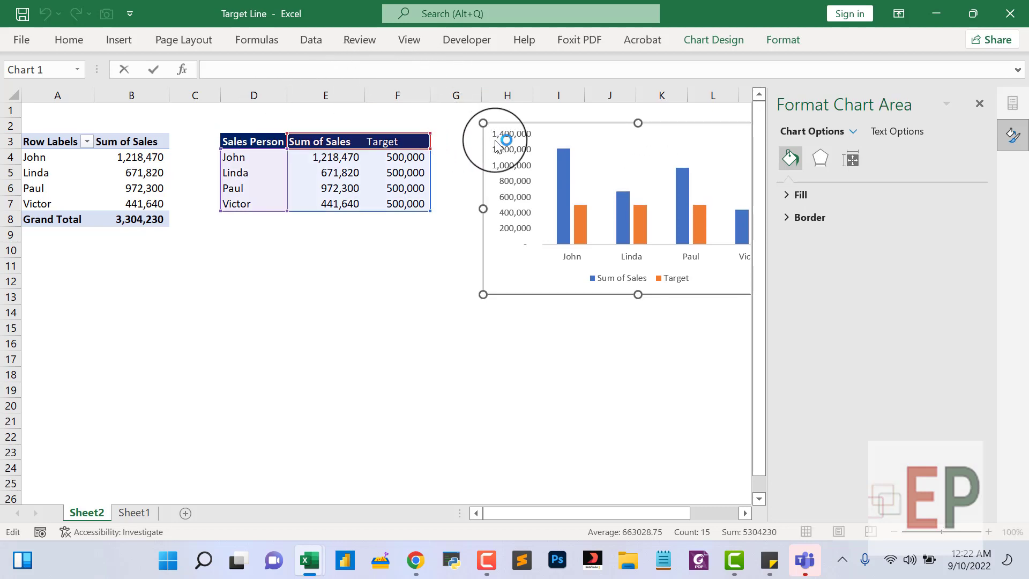
{"action": "left_click", "coordinate": [587, 143]}
{"action": "left_click", "coordinate": [592, 144]}
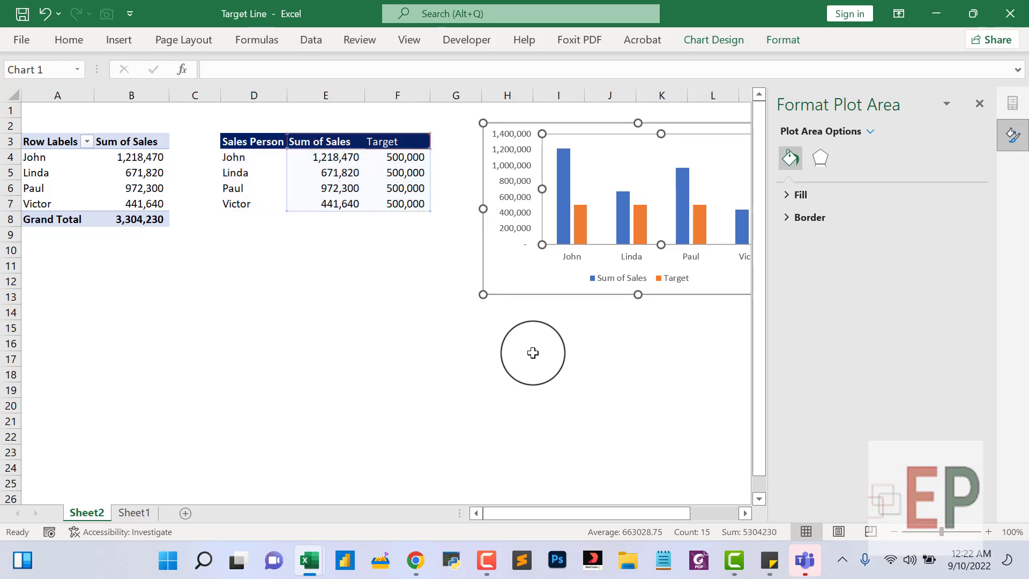
{"action": "left_click", "coordinate": [528, 359]}
{"action": "key", "text": "ctrl+z"}
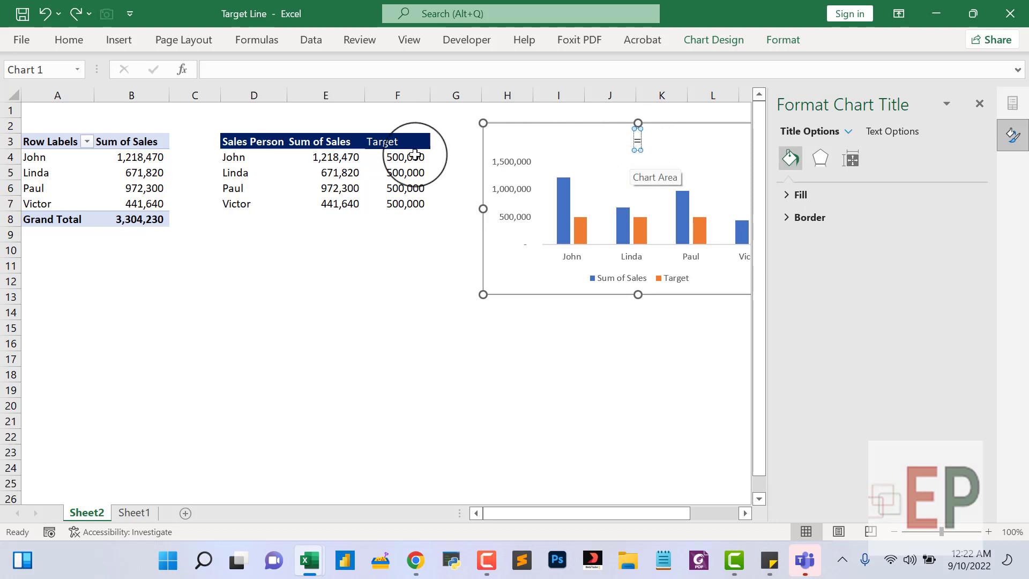
{"action": "left_click", "coordinate": [229, 141]}
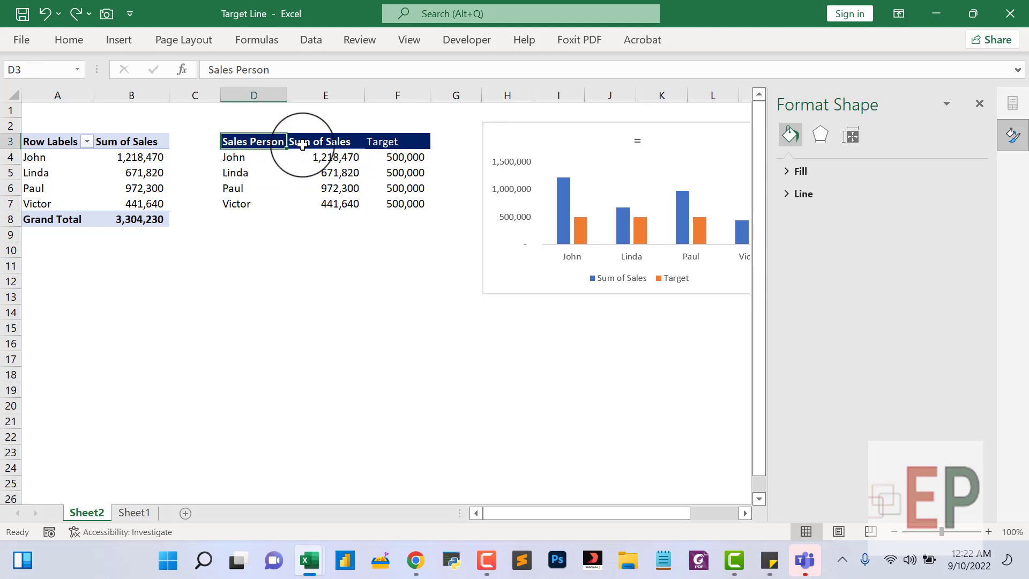
Link the chart title to the Sales Person header with =Sheet2!$D$3.
{"action": "left_click", "coordinate": [636, 140]}
{"action": "left_click", "coordinate": [637, 141]}
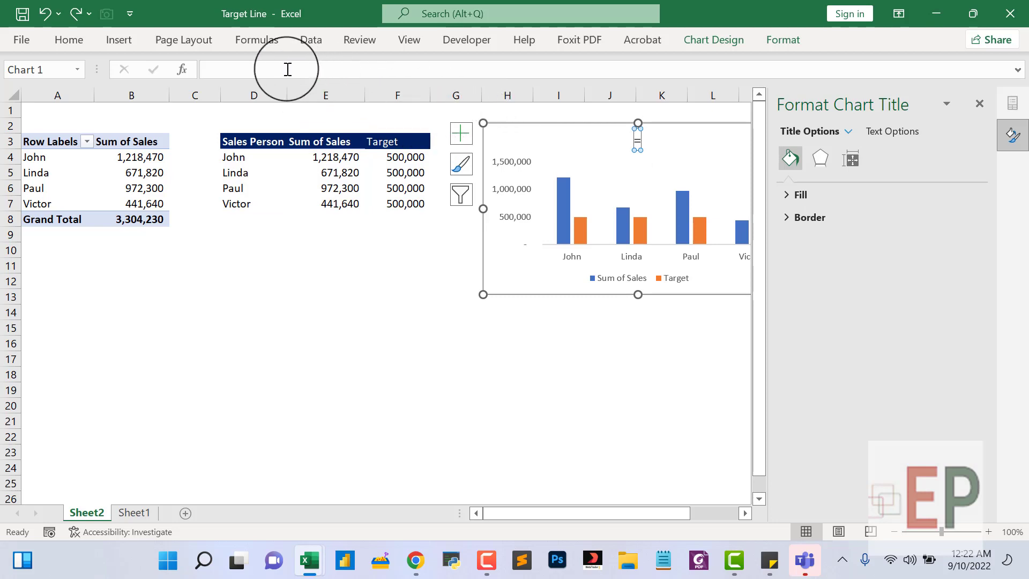
{"action": "left_click", "coordinate": [264, 70]}
{"action": "type", "text": "=Sheet2!$D$3"}
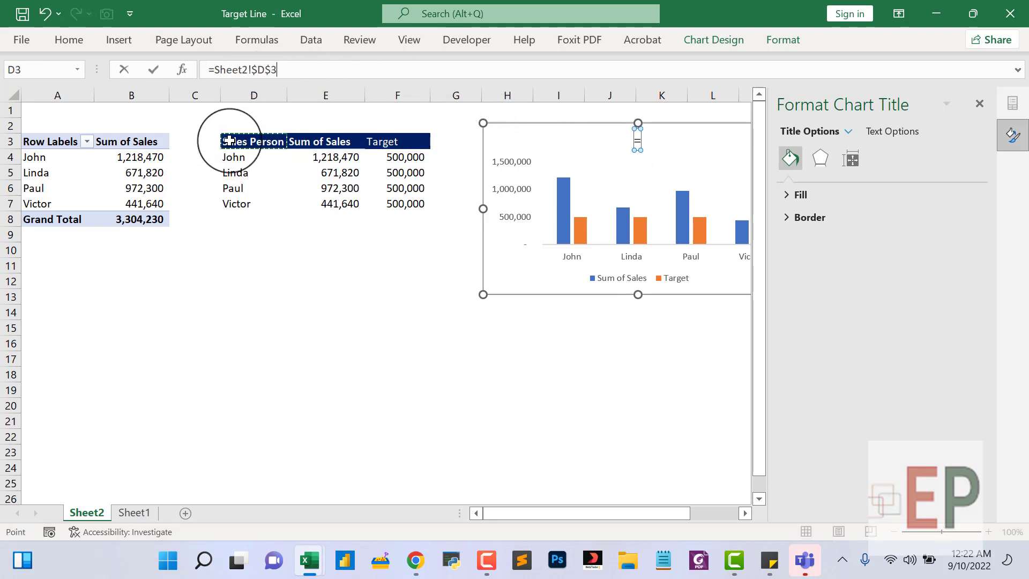
{"action": "key", "text": "Return"}
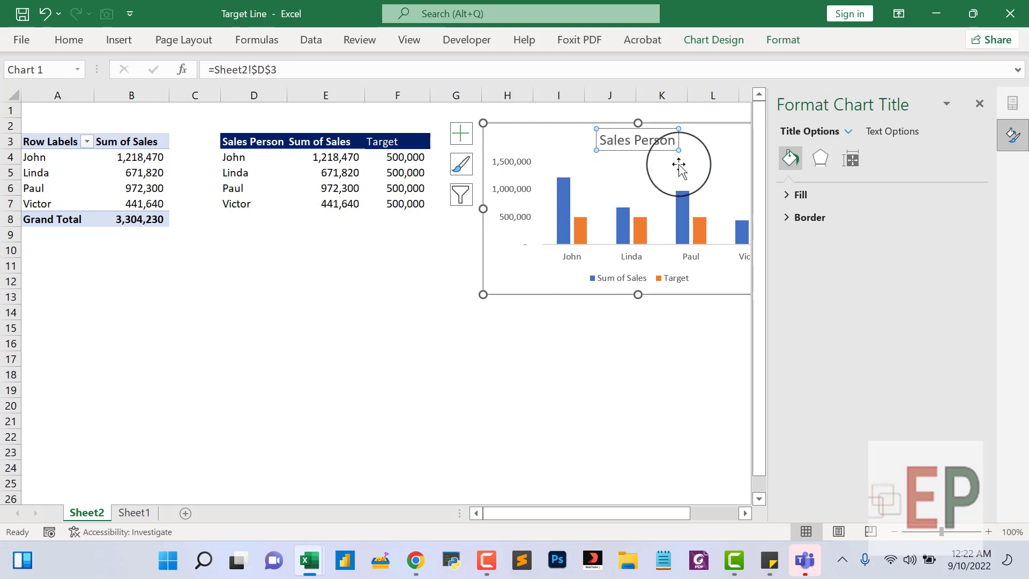
{"action": "left_click", "coordinate": [465, 140]}
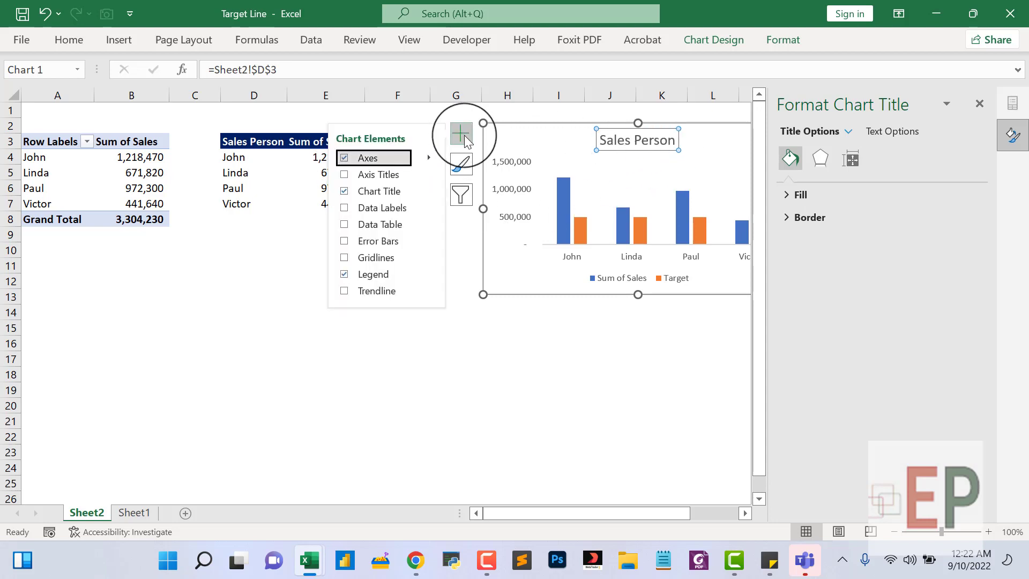
{"action": "left_click", "coordinate": [498, 420]}
{"action": "left_click", "coordinate": [602, 328]}
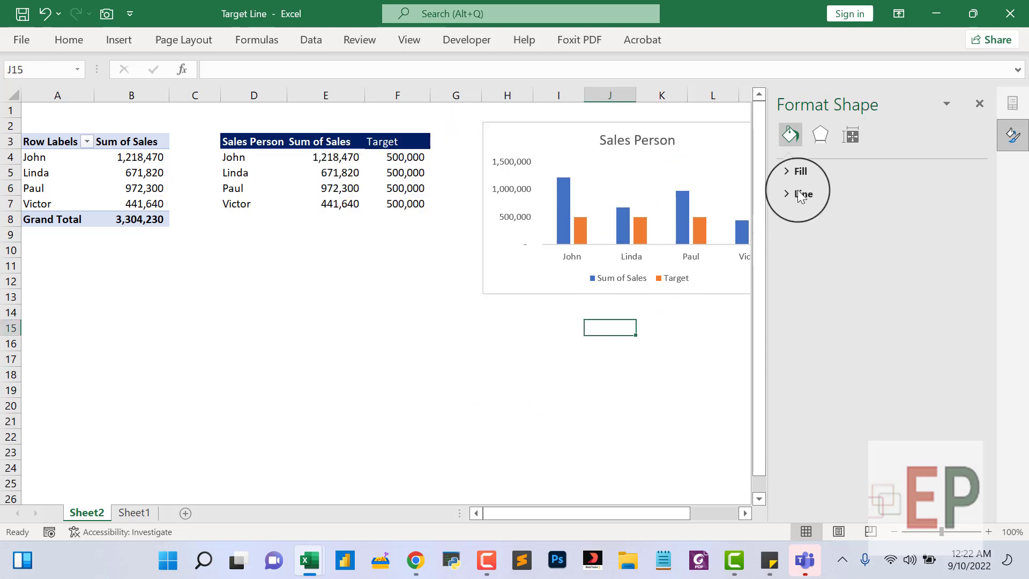
Set the chart's vertical axis display units to Millions and move the Millions label down alongside the axis.
{"action": "left_click", "coordinate": [517, 204]}
{"action": "left_click", "coordinate": [511, 191]}
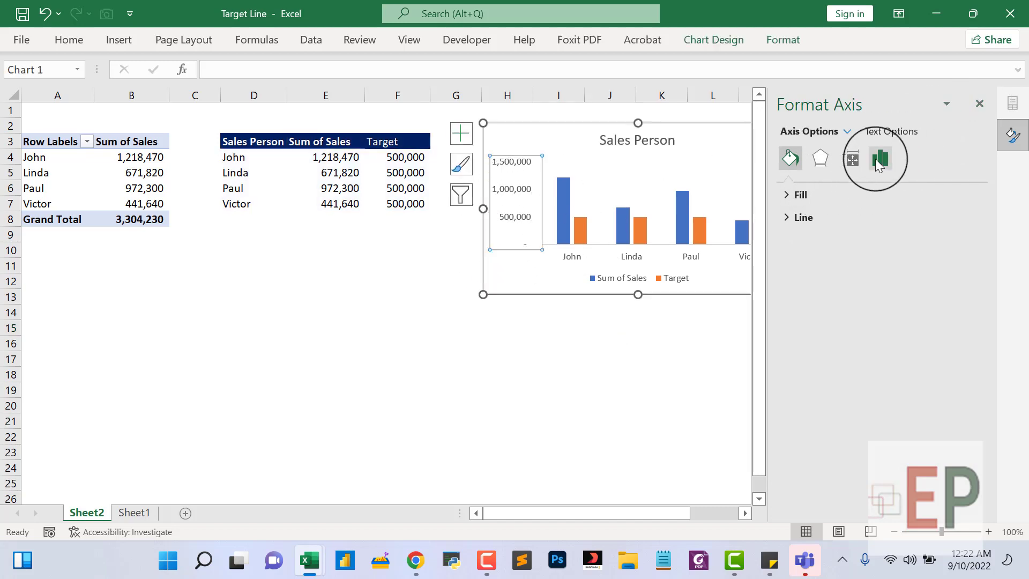
{"action": "left_click", "coordinate": [878, 162]}
{"action": "left_click", "coordinate": [784, 195]}
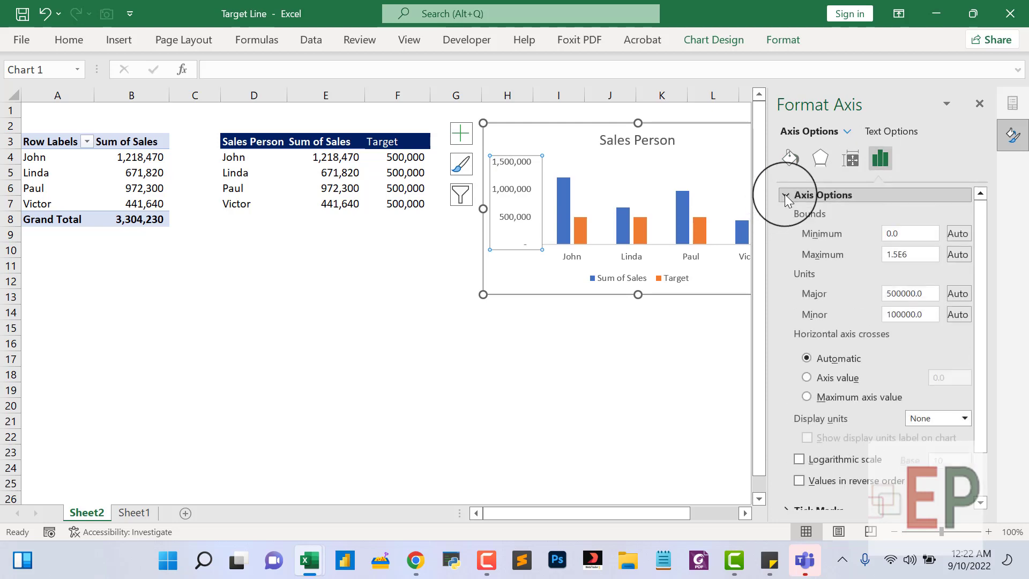
{"action": "left_click", "coordinate": [958, 421]}
{"action": "left_click", "coordinate": [965, 419]}
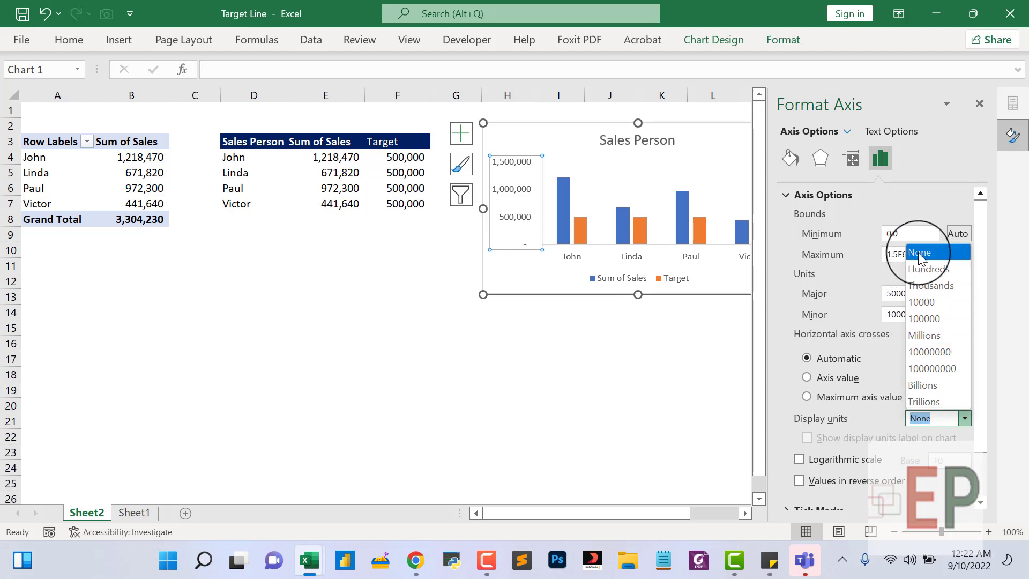
{"action": "left_click", "coordinate": [927, 334]}
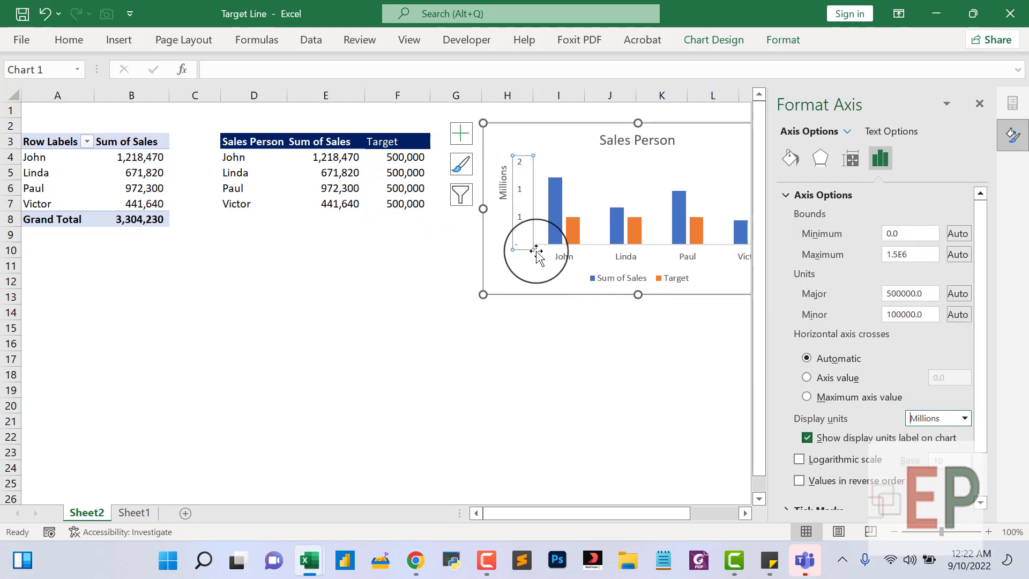
{"action": "left_click", "coordinate": [502, 194]}
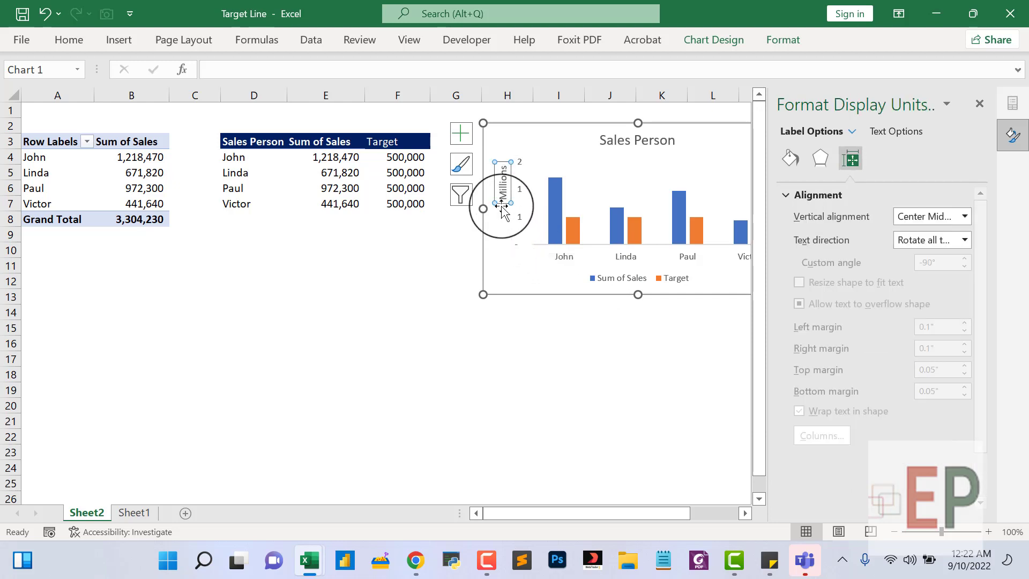
{"action": "left_click_drag", "start_coordinate": [502, 204], "coordinate": [499, 230]}
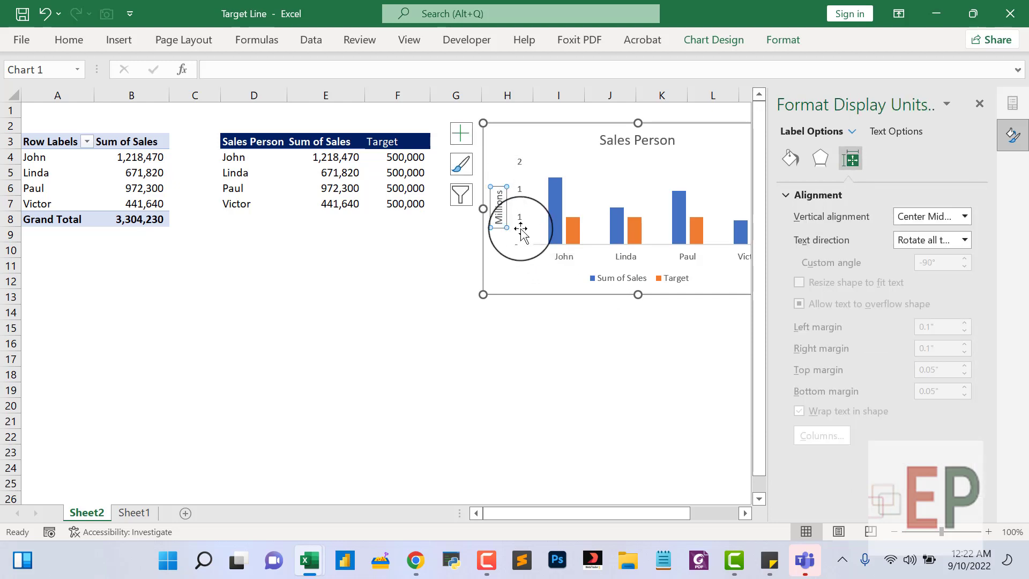
Move the chart legend from below the columns to directly beneath the chart title.
{"action": "left_click", "coordinate": [611, 288]}
{"action": "left_click", "coordinate": [616, 277]}
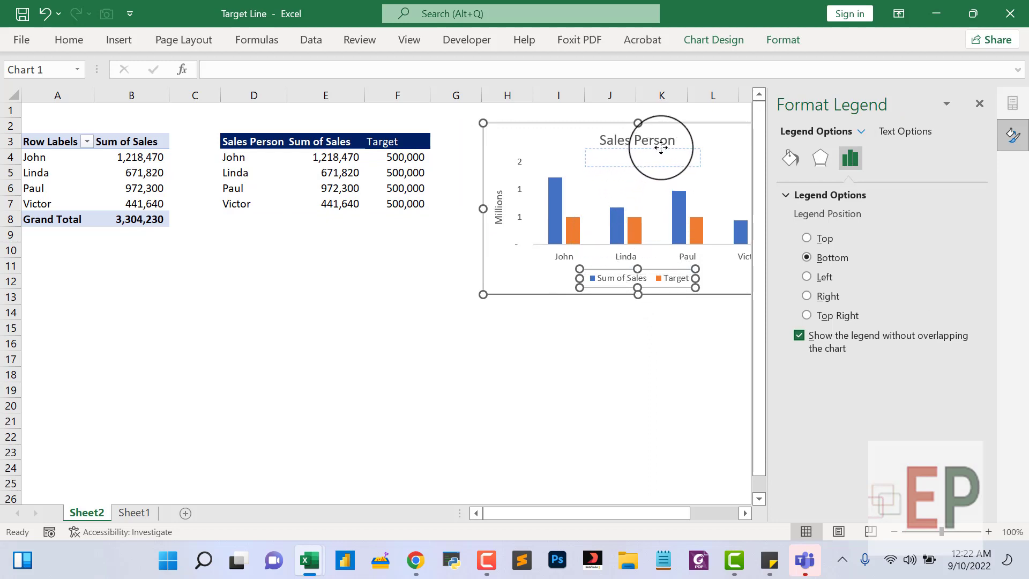
{"action": "left_click_drag", "start_coordinate": [662, 161], "coordinate": [662, 160]}
{"action": "left_click", "coordinate": [578, 339]}
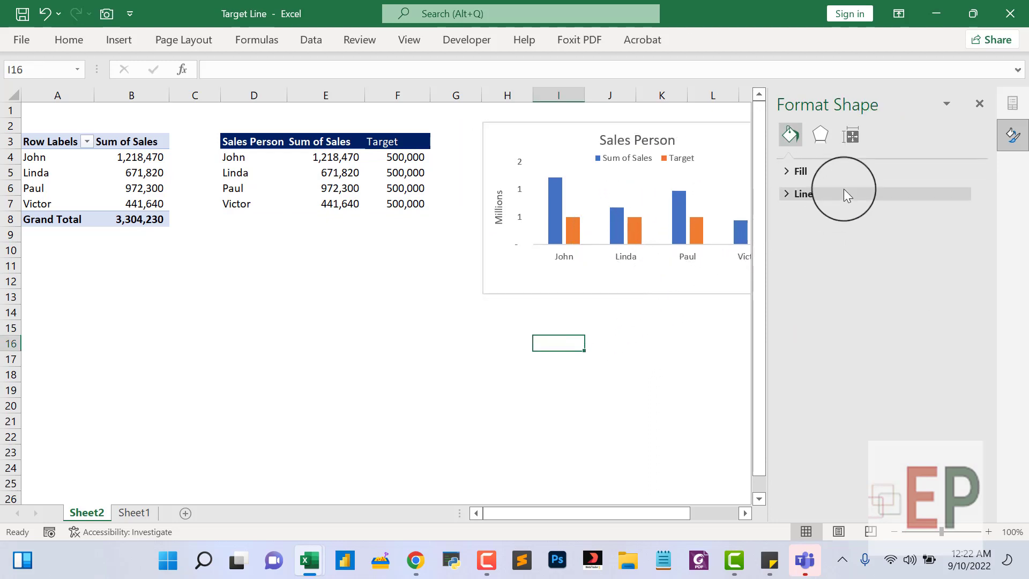
Reduce the gap width of the chart's columns to 109%.
{"action": "left_click", "coordinate": [989, 104]}
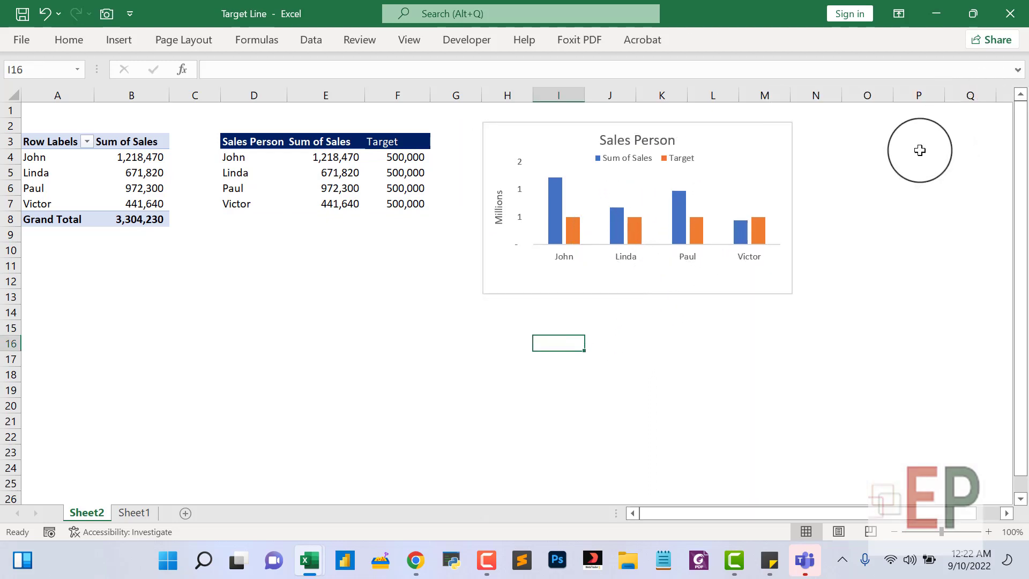
{"action": "left_click", "coordinate": [757, 225]}
{"action": "right_click", "coordinate": [758, 228]}
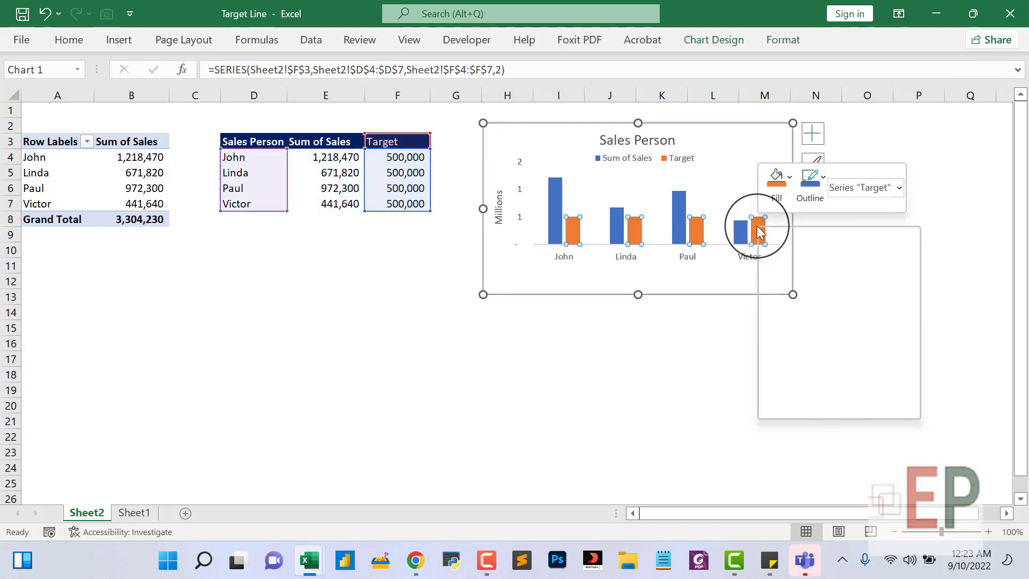
{"action": "left_click", "coordinate": [815, 406]}
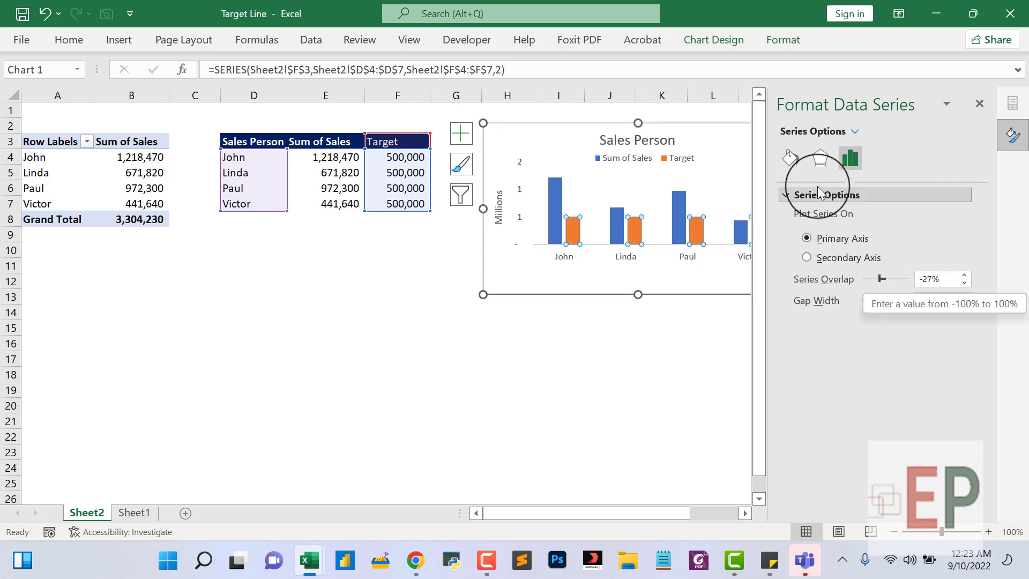
{"action": "left_click", "coordinate": [793, 161]}
{"action": "left_click", "coordinate": [850, 159]}
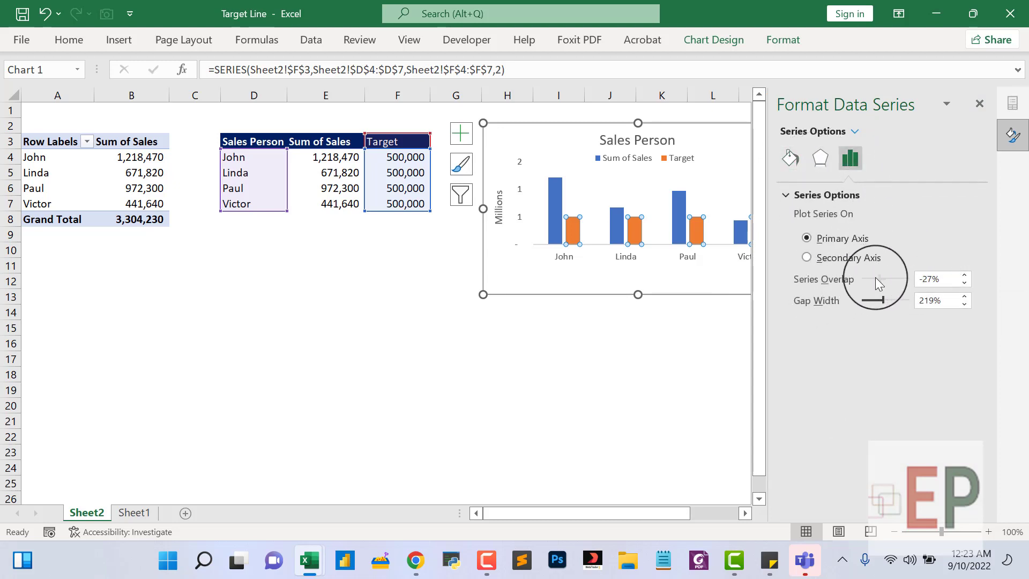
{"action": "left_click_drag", "start_coordinate": [882, 300], "coordinate": [869, 299]}
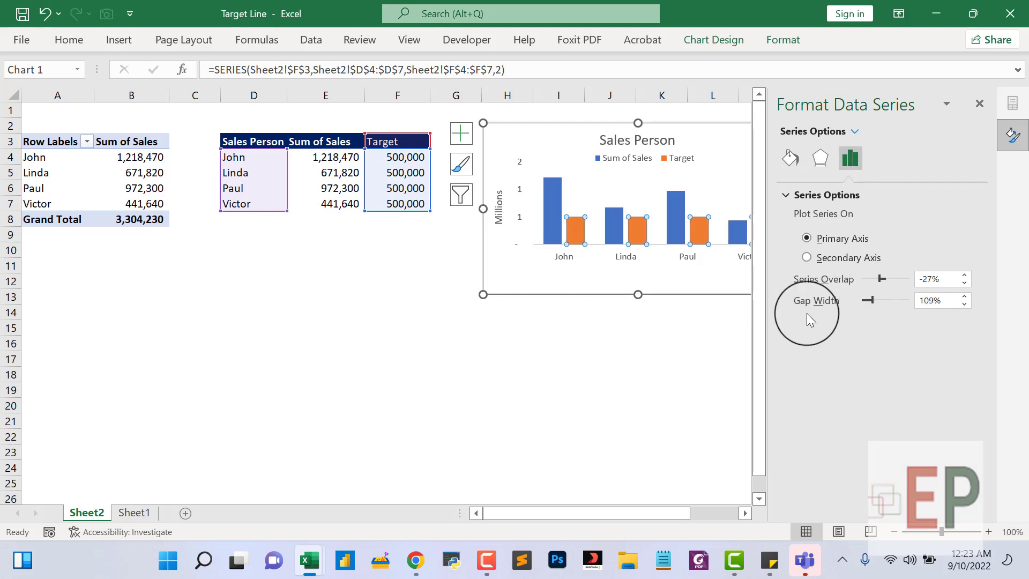
{"action": "left_click", "coordinate": [565, 324]}
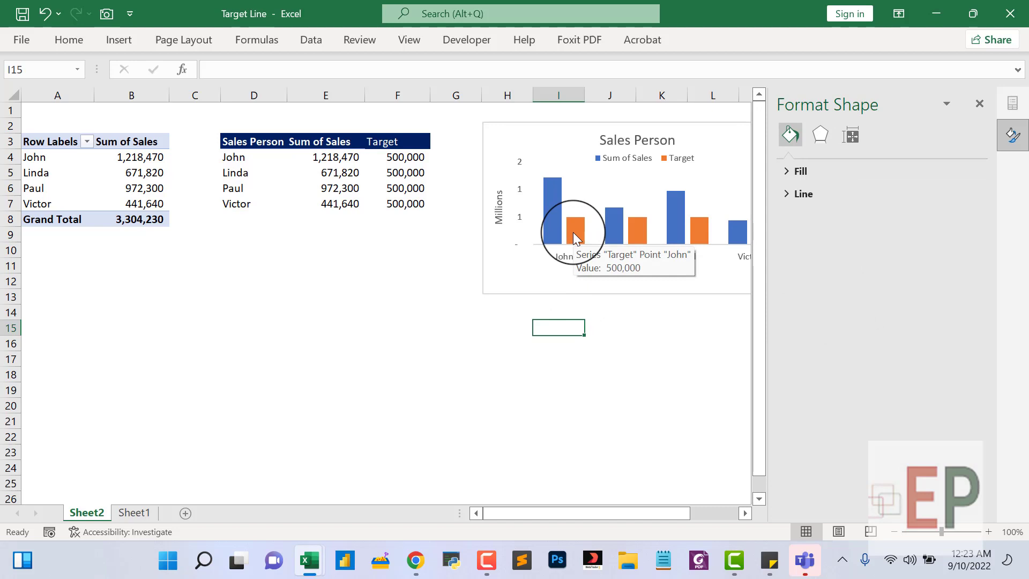
Change the Target series to a Line chart type, keeping Sum of Sales as Clustered Column.
{"action": "left_click", "coordinate": [573, 233]}
{"action": "right_click", "coordinate": [574, 233]}
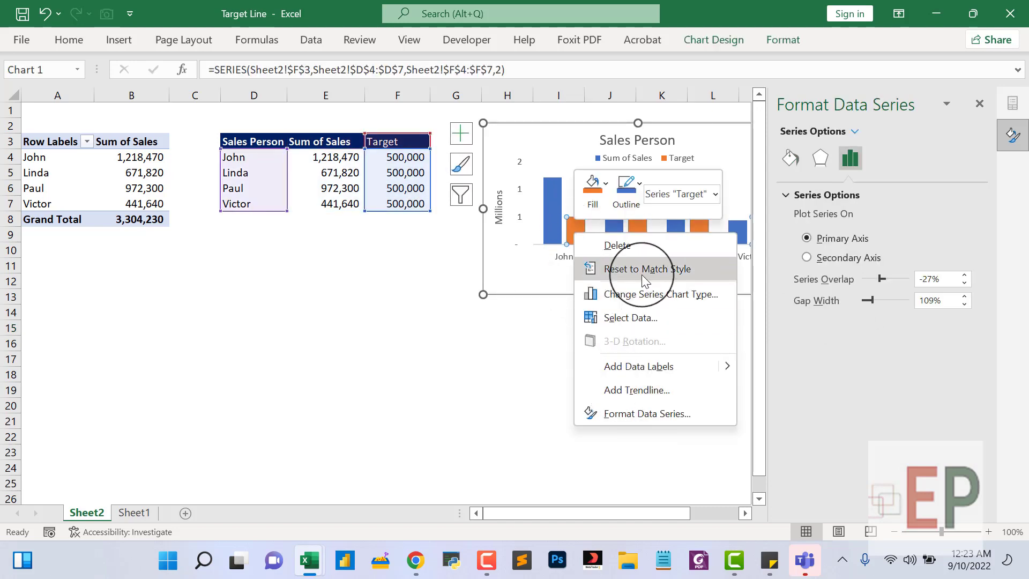
{"action": "left_click", "coordinate": [649, 294]}
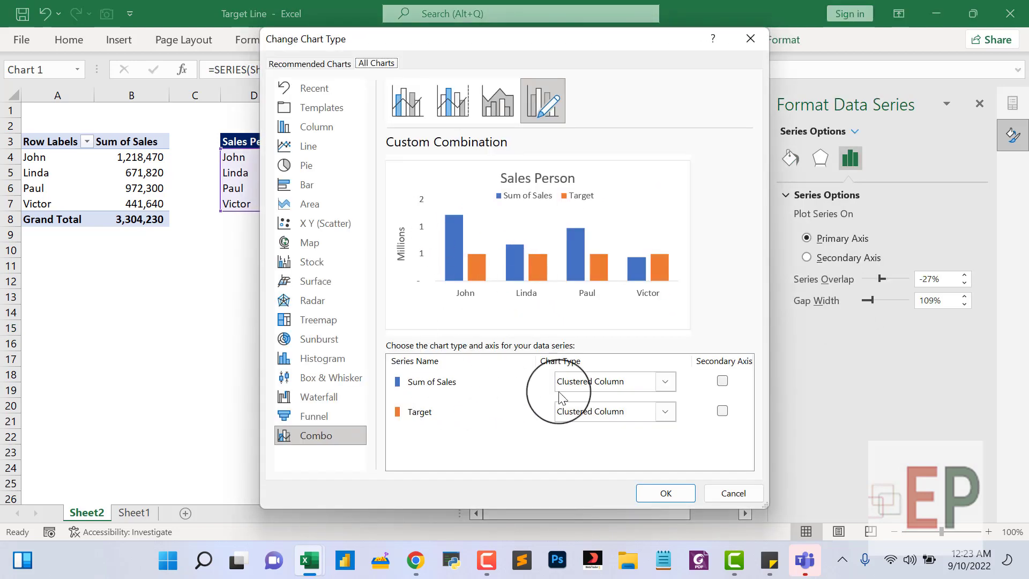
{"action": "left_click", "coordinate": [665, 411]}
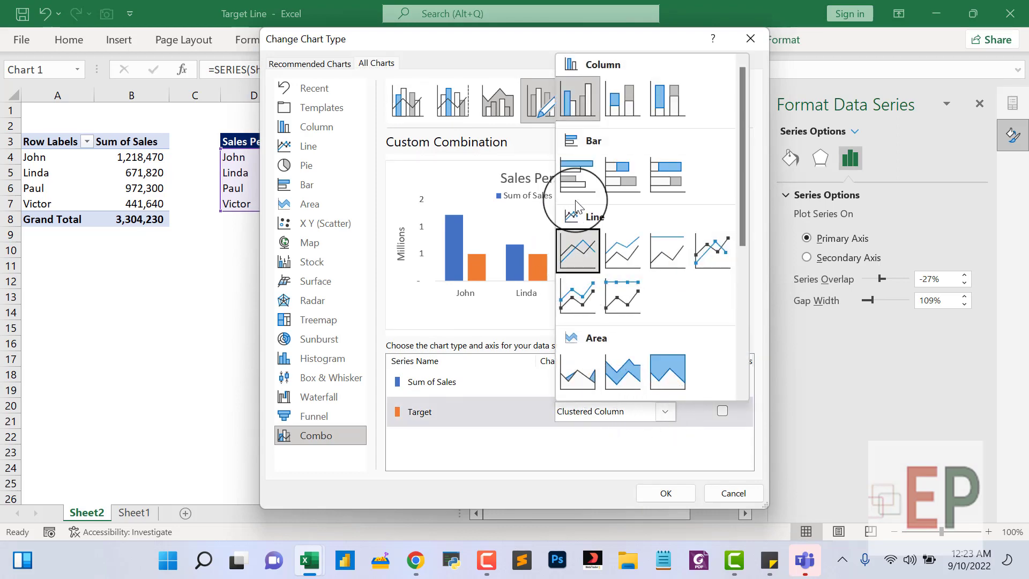
{"action": "left_click", "coordinate": [569, 249]}
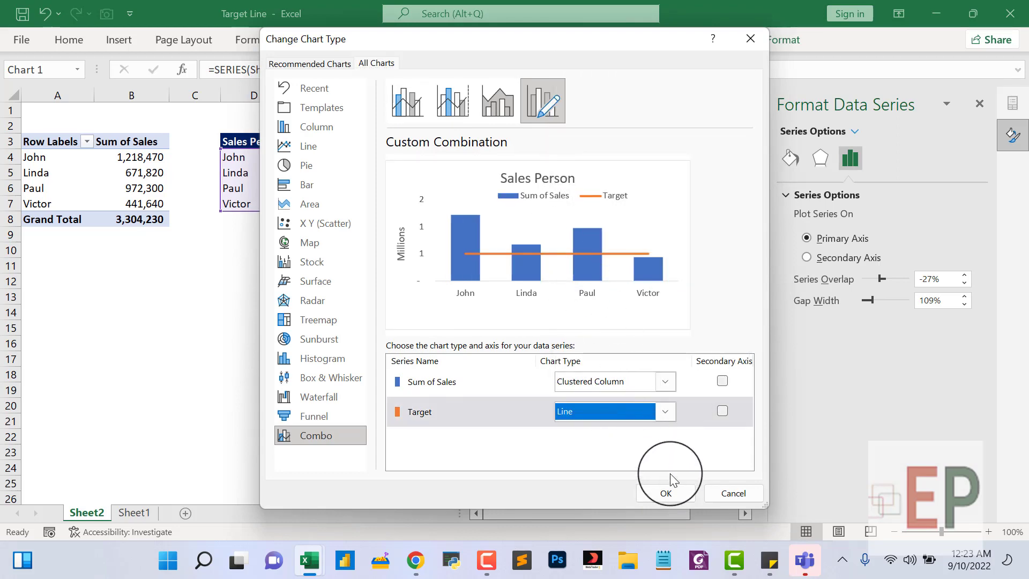
{"action": "left_click", "coordinate": [667, 491]}
{"action": "left_click", "coordinate": [541, 384]}
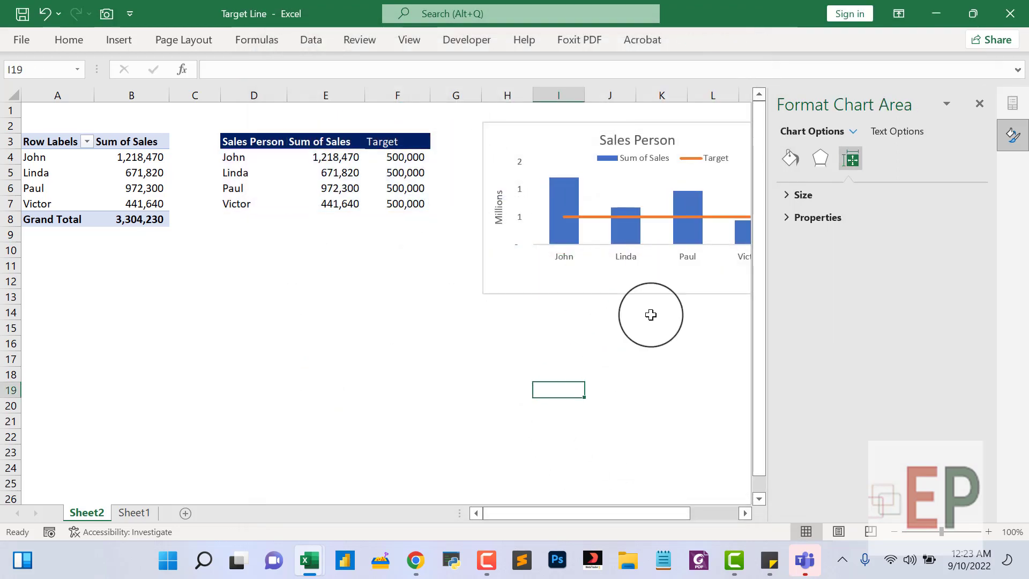
Fill the Sum of Sales columns with solid dark blue and show their border settings.
{"action": "left_click", "coordinate": [555, 203]}
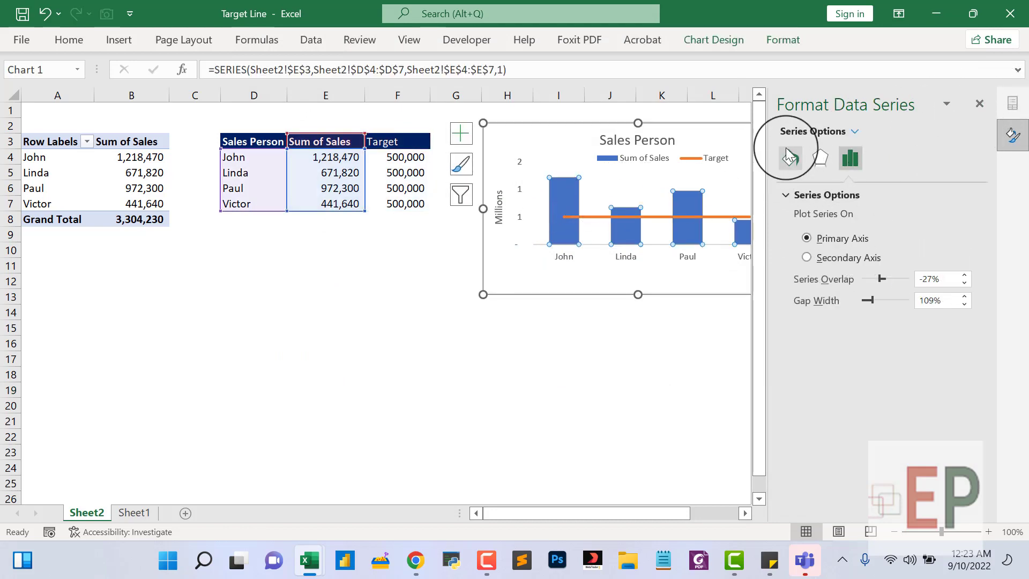
{"action": "left_click", "coordinate": [789, 156]}
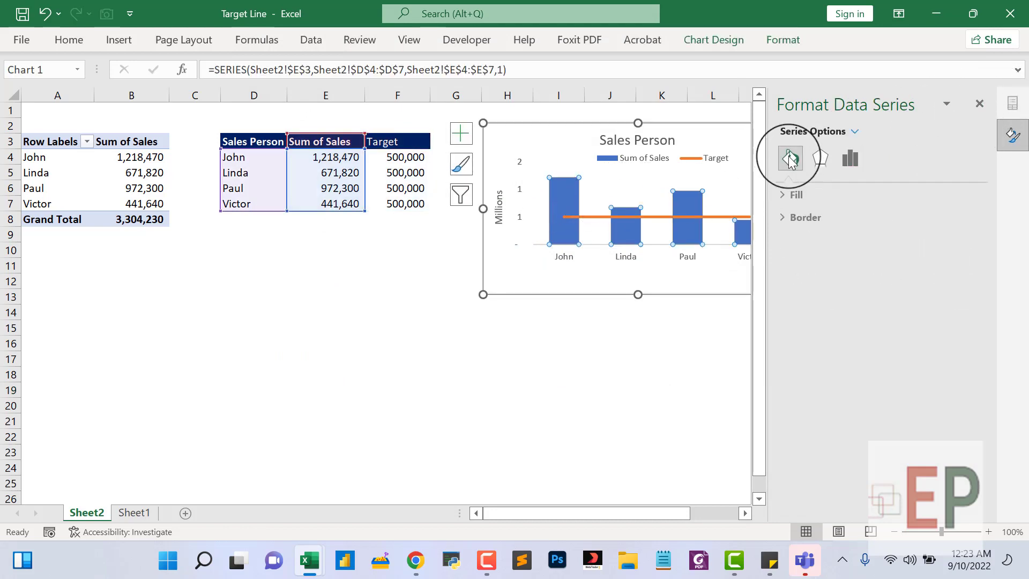
{"action": "left_click", "coordinate": [799, 194]}
{"action": "left_click", "coordinate": [963, 366]}
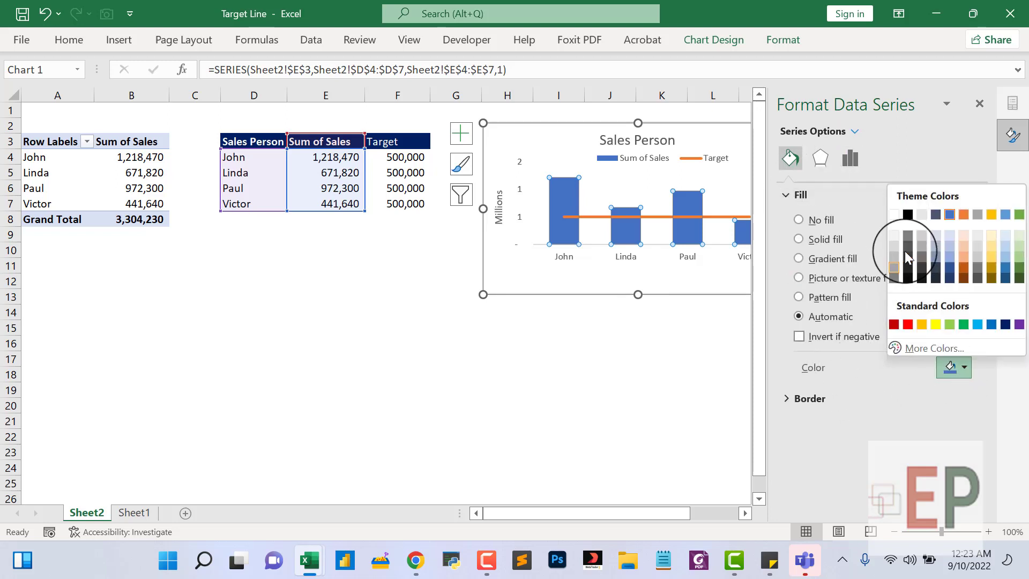
{"action": "left_click", "coordinate": [1004, 324]}
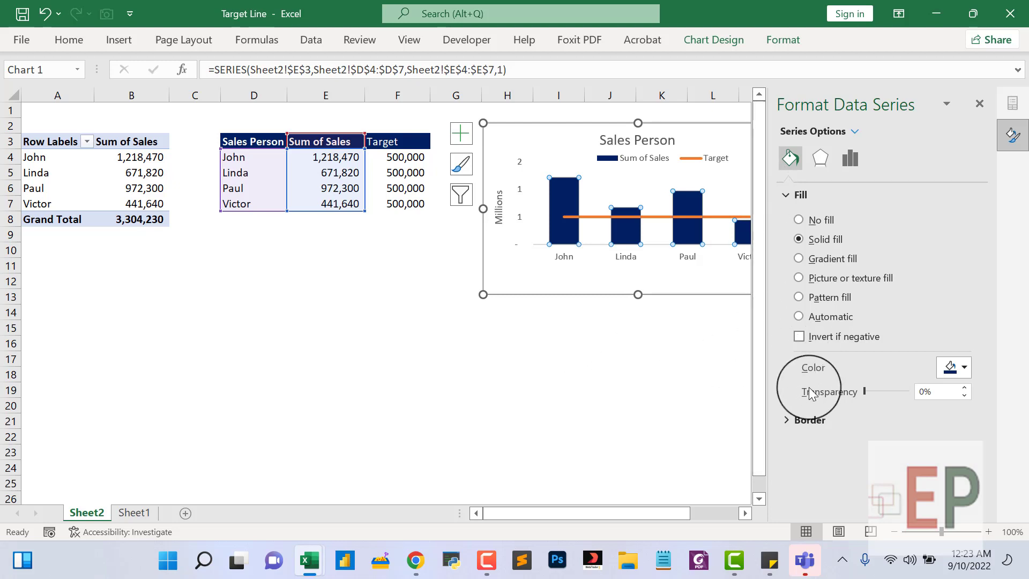
{"action": "left_click", "coordinate": [794, 420]}
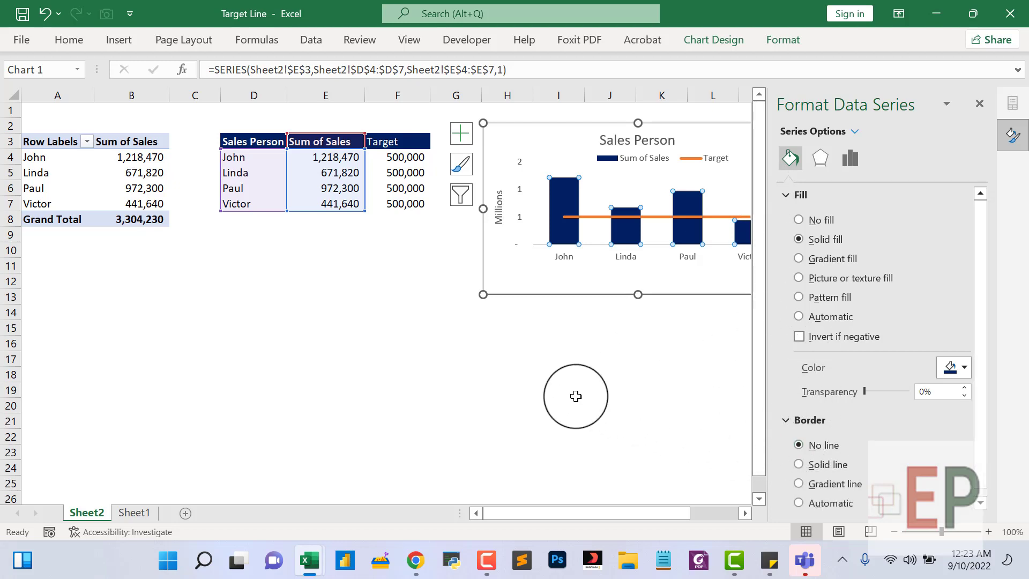
Make the sales person names on the chart's horizontal axis bold.
{"action": "left_click", "coordinate": [630, 262]}
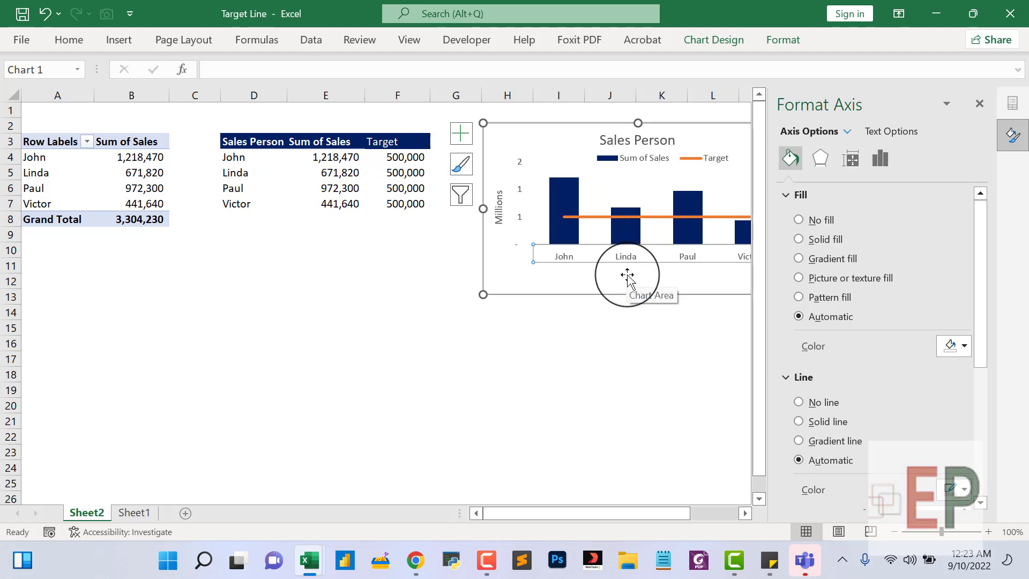
{"action": "left_click", "coordinate": [595, 345]}
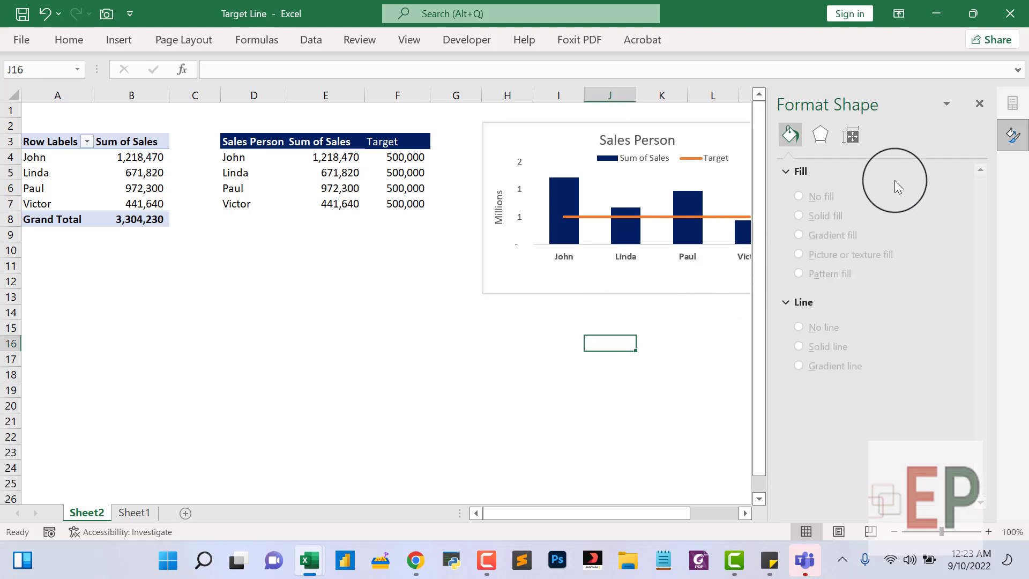
{"action": "left_click", "coordinate": [979, 104]}
Remove the border line around the chart area.
{"action": "left_click", "coordinate": [685, 290]}
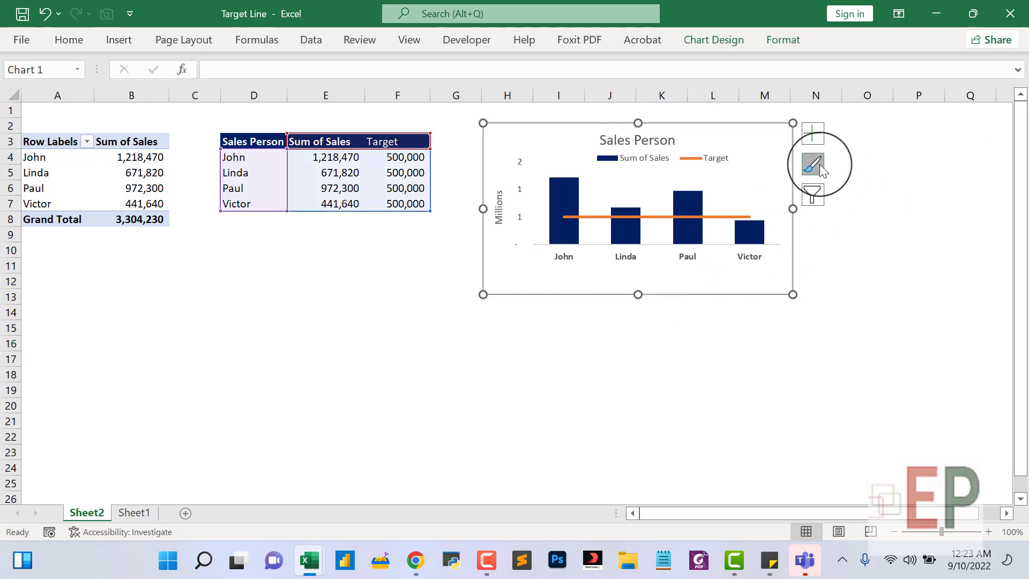
{"action": "left_click", "coordinate": [820, 168]}
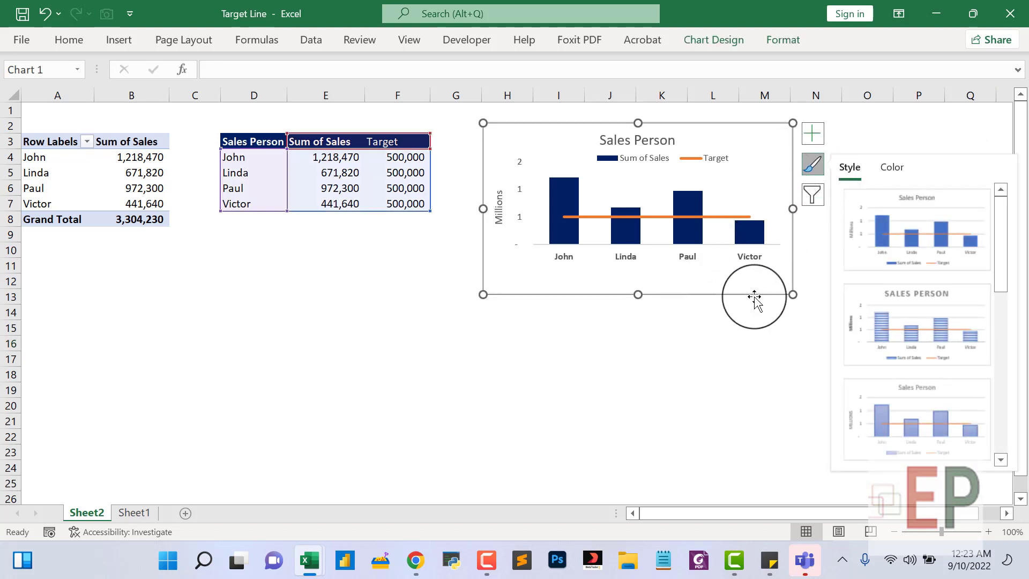
{"action": "right_click", "coordinate": [756, 292]}
{"action": "left_click", "coordinate": [824, 456]}
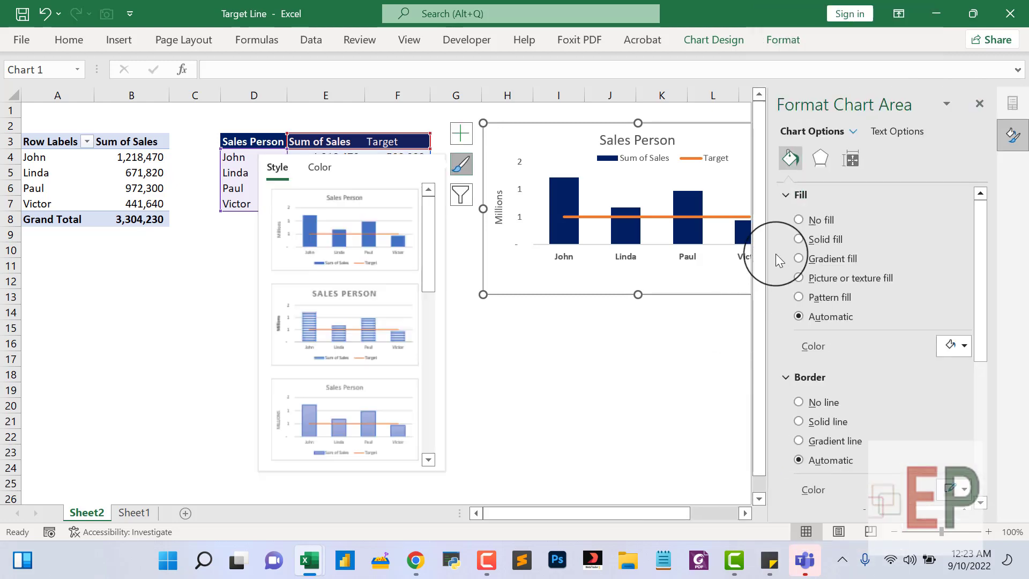
{"action": "left_click", "coordinate": [799, 402]}
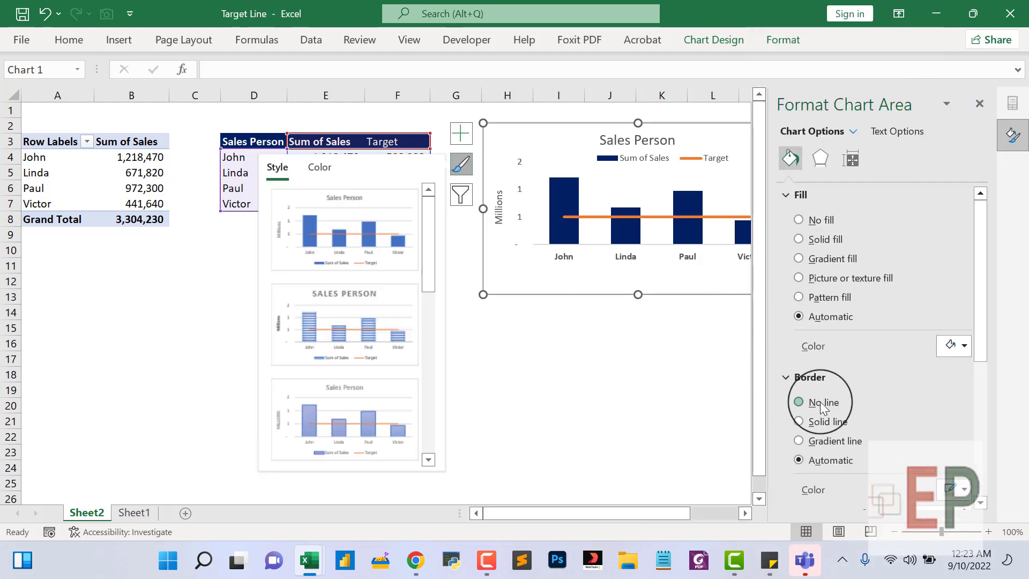
{"action": "left_click", "coordinate": [520, 245]}
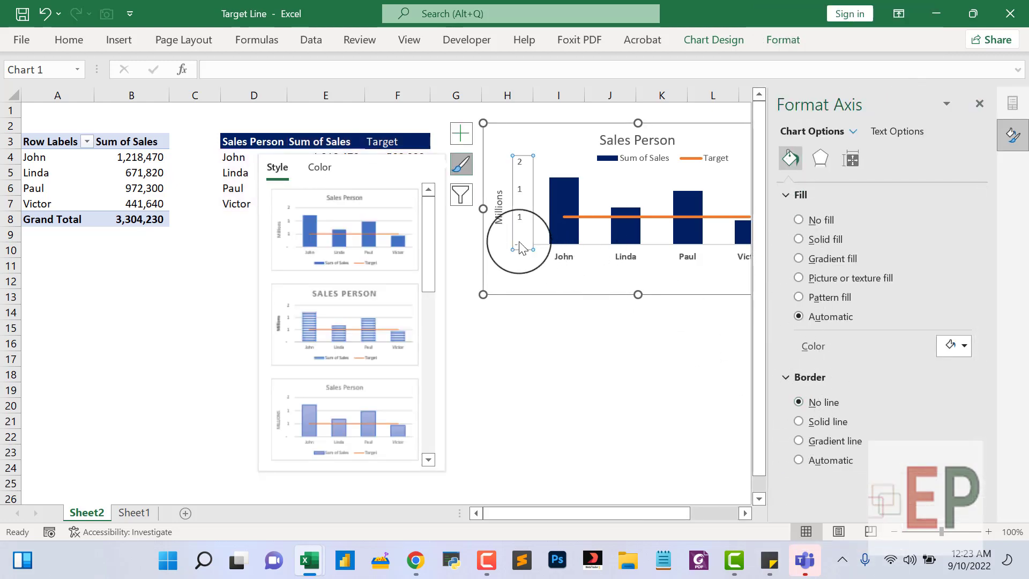
{"action": "left_click", "coordinate": [544, 274]}
{"action": "left_click", "coordinate": [571, 332]}
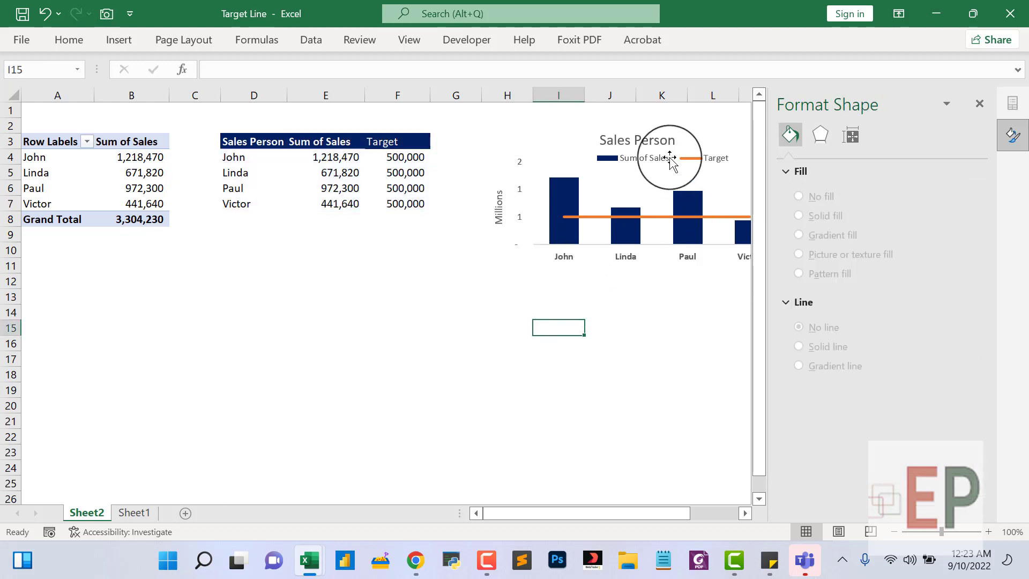
Move the Sales Person chart title to the upper-left corner of the chart.
{"action": "left_click", "coordinate": [640, 140]}
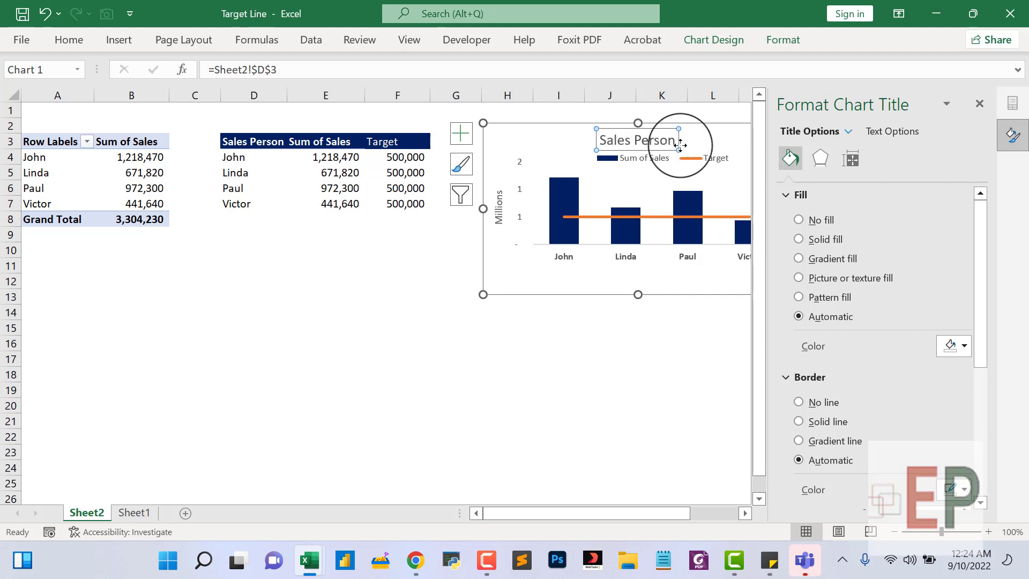
{"action": "left_click_drag", "start_coordinate": [676, 148], "coordinate": [687, 142]}
{"action": "left_click", "coordinate": [541, 357]}
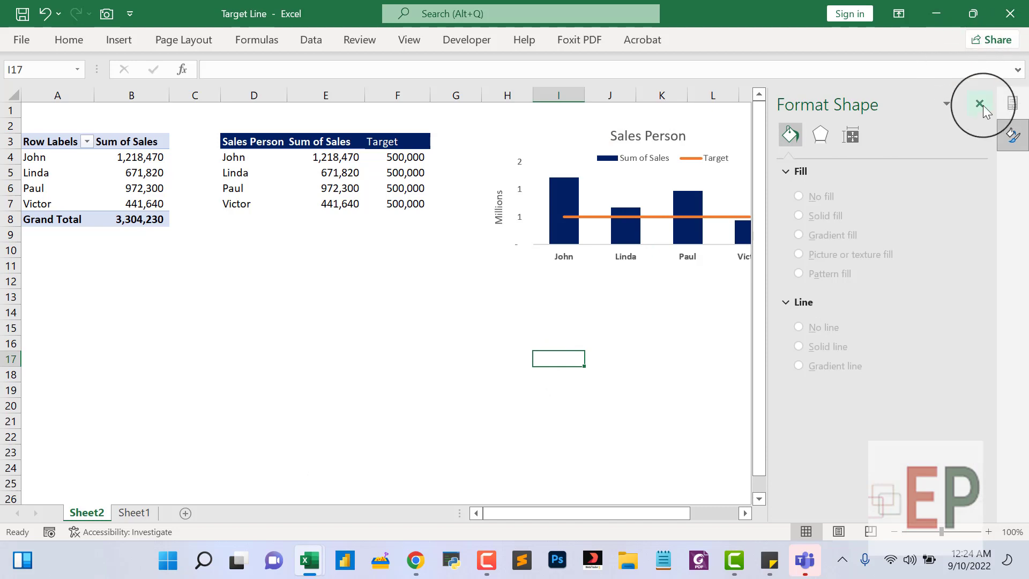
{"action": "left_click", "coordinate": [981, 105]}
{"action": "left_click", "coordinate": [660, 141]}
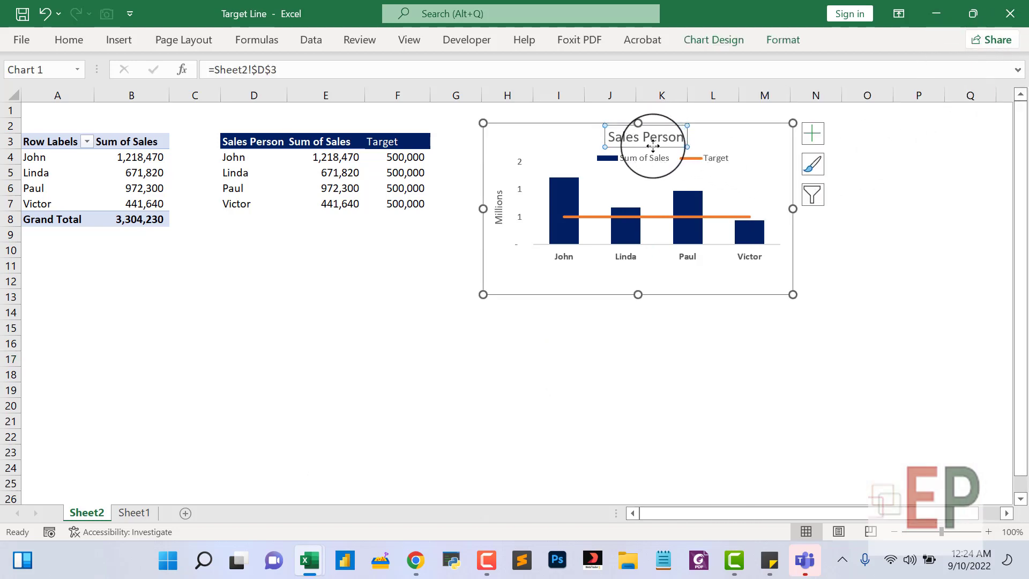
{"action": "left_click_drag", "start_coordinate": [652, 146], "coordinate": [536, 142]}
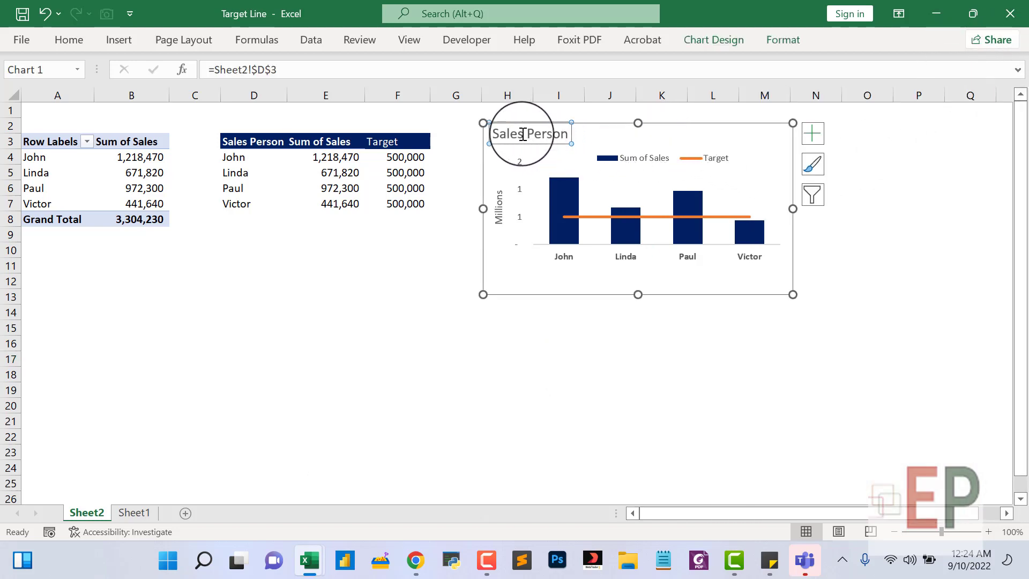
Give the chart title a solid dark orange fill, keeping it in the chart's upper-left corner.
{"action": "double_click", "coordinate": [522, 134]}
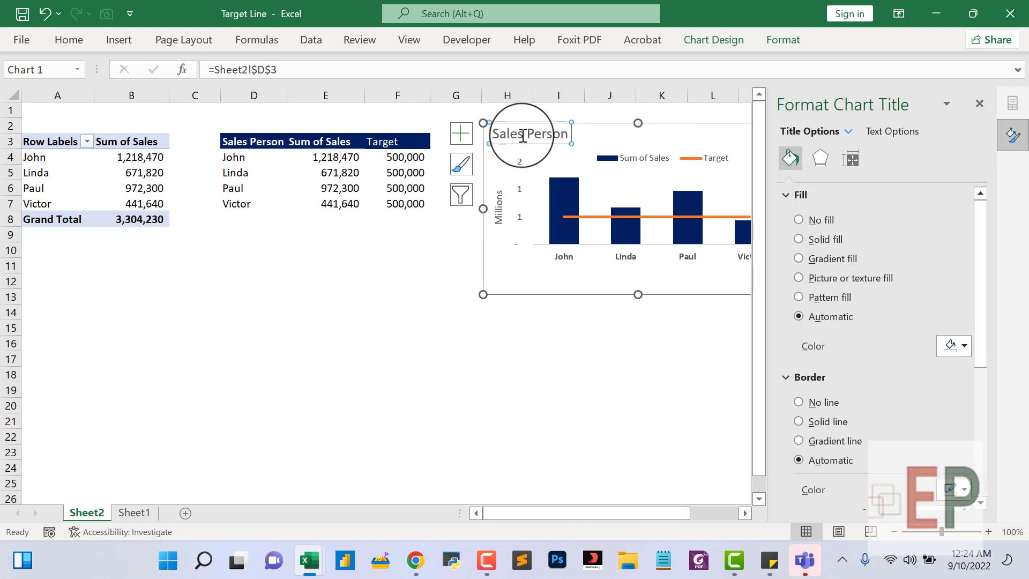
{"action": "left_click_drag", "start_coordinate": [497, 131], "coordinate": [548, 135]}
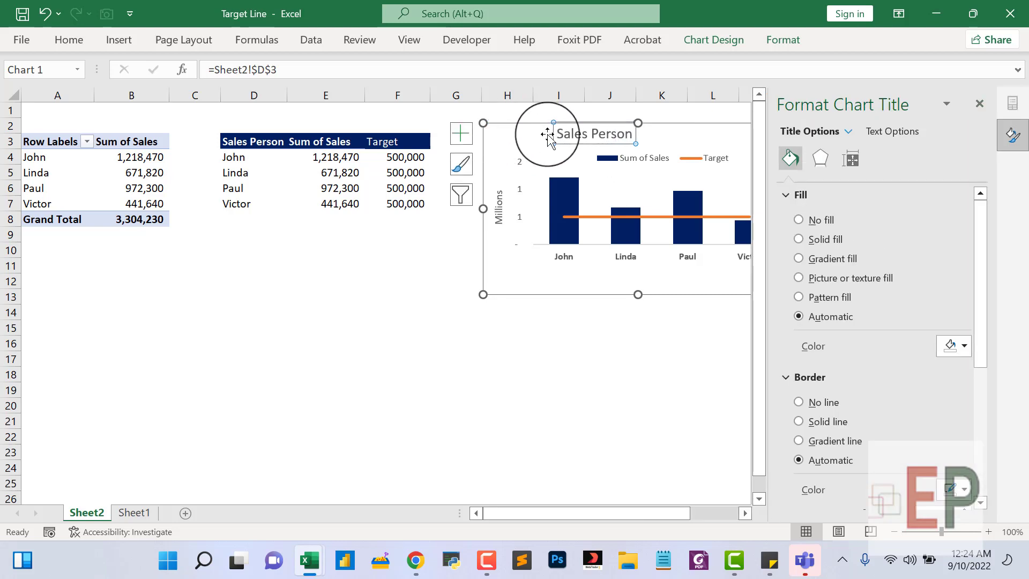
{"action": "key", "text": "ctrl+z"}
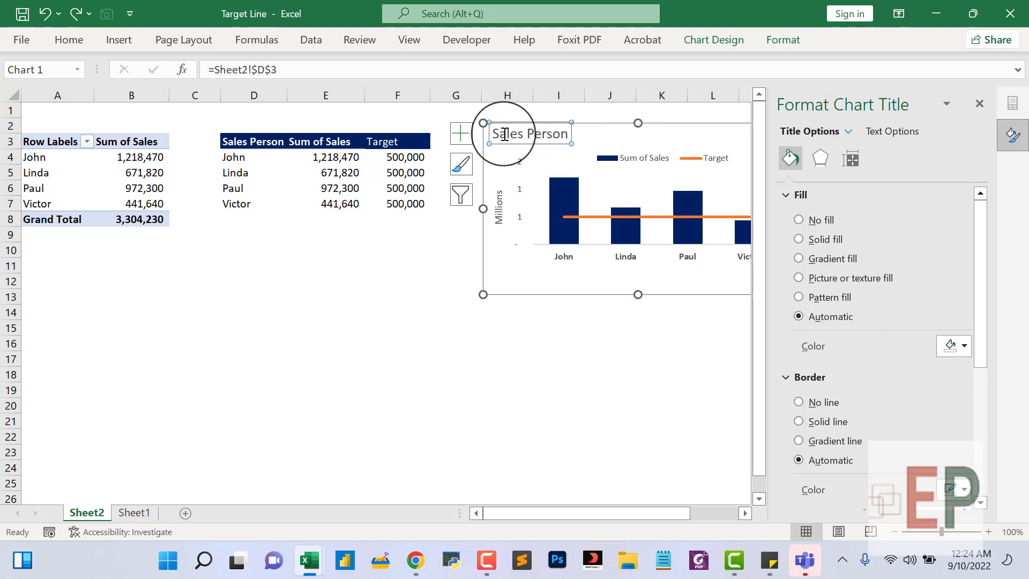
{"action": "left_click", "coordinate": [815, 240]}
{"action": "left_click", "coordinate": [963, 349]}
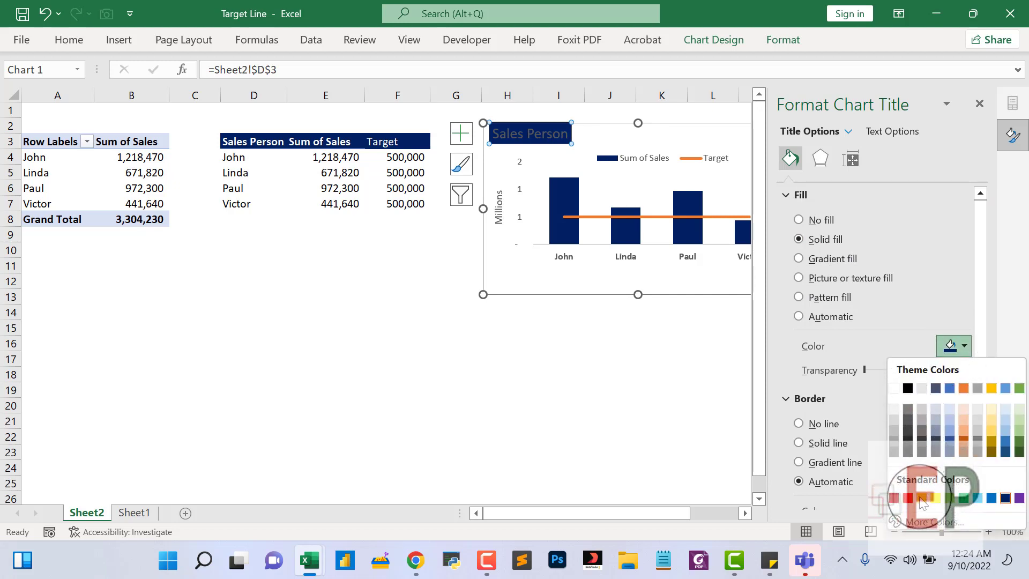
{"action": "left_click", "coordinate": [966, 438]}
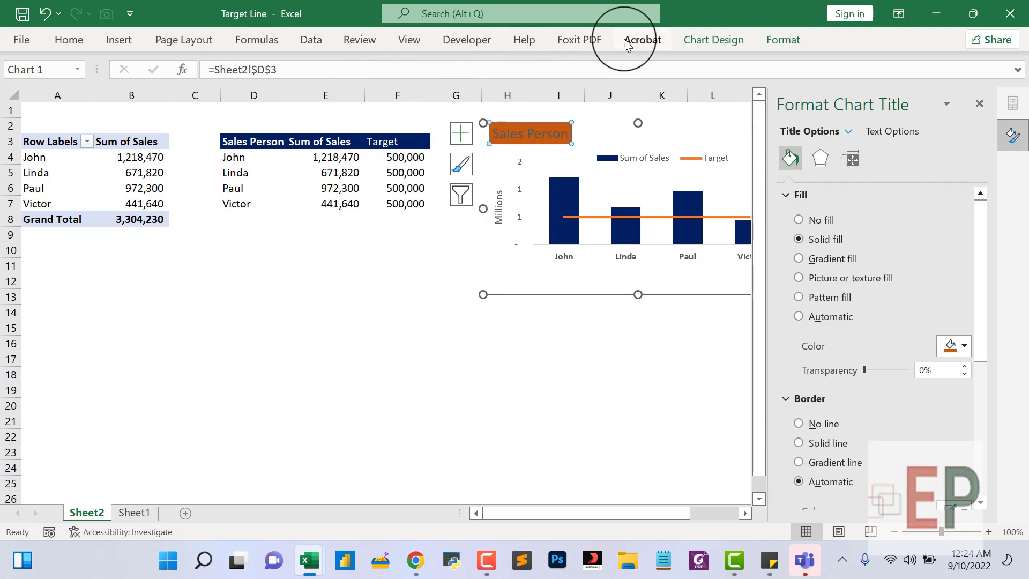
Change the text color of the chart title to white.
{"action": "left_click", "coordinate": [781, 42]}
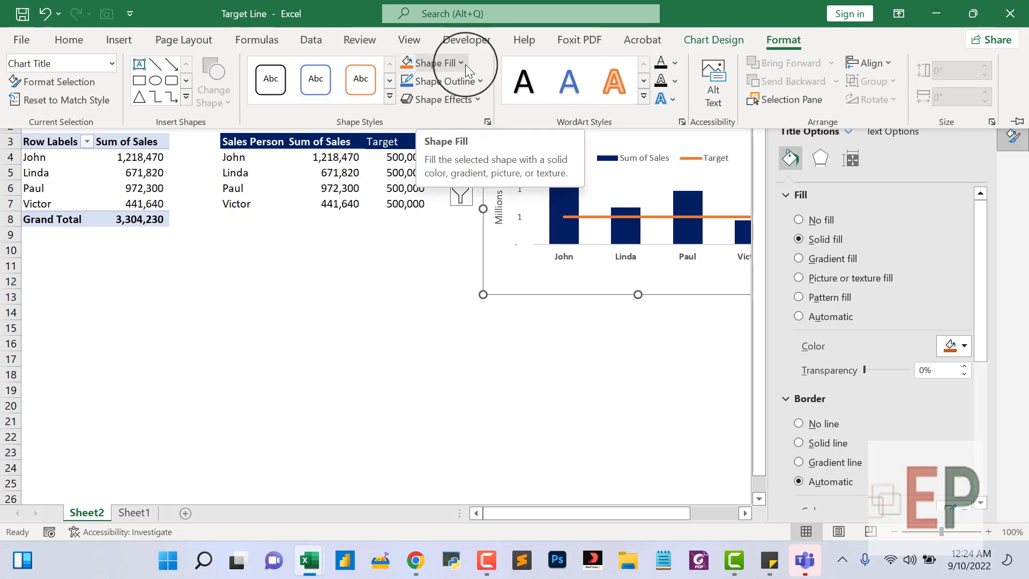
{"action": "left_click", "coordinate": [677, 63]}
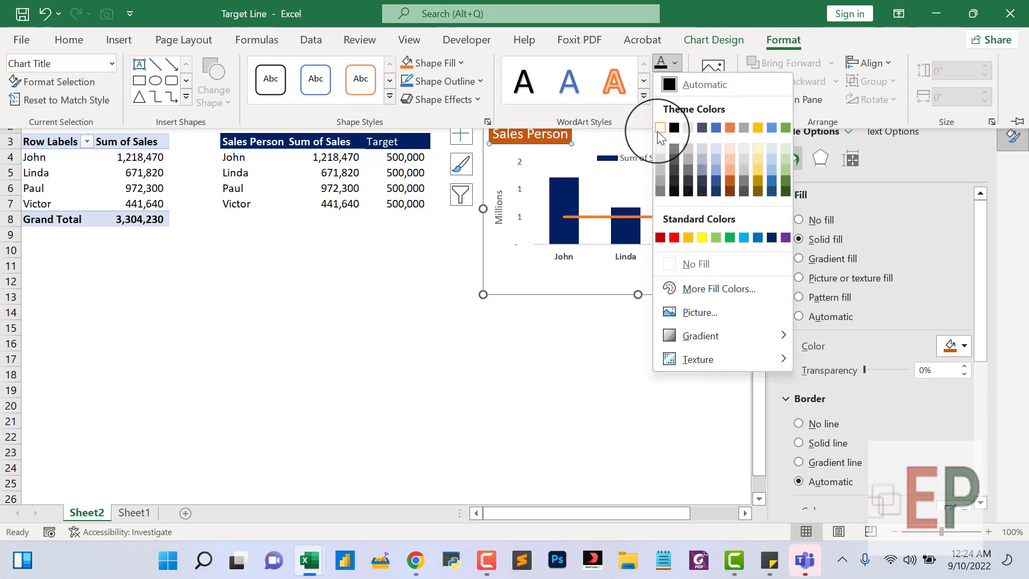
{"action": "left_click", "coordinate": [659, 129]}
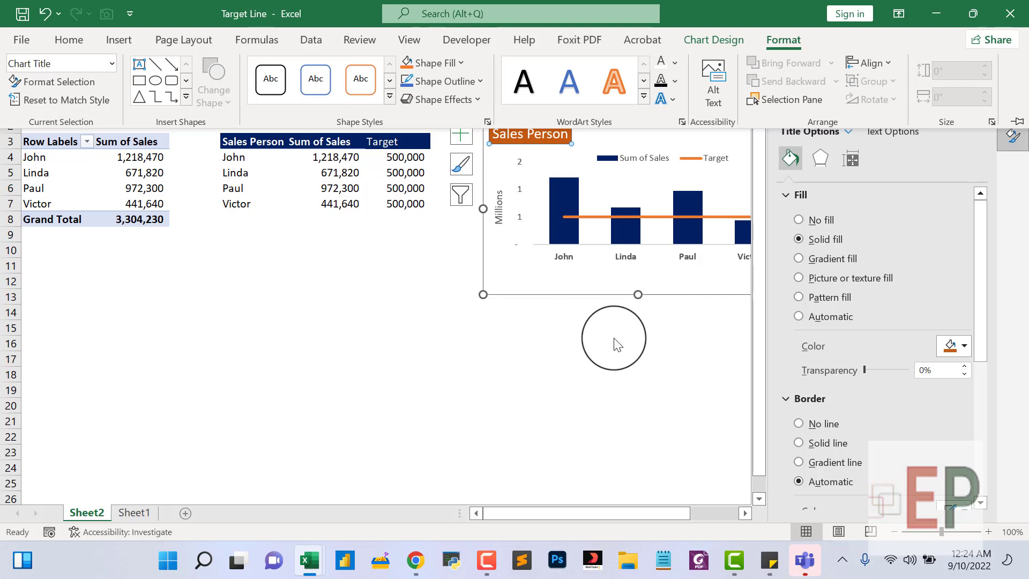
{"action": "left_click", "coordinate": [536, 361]}
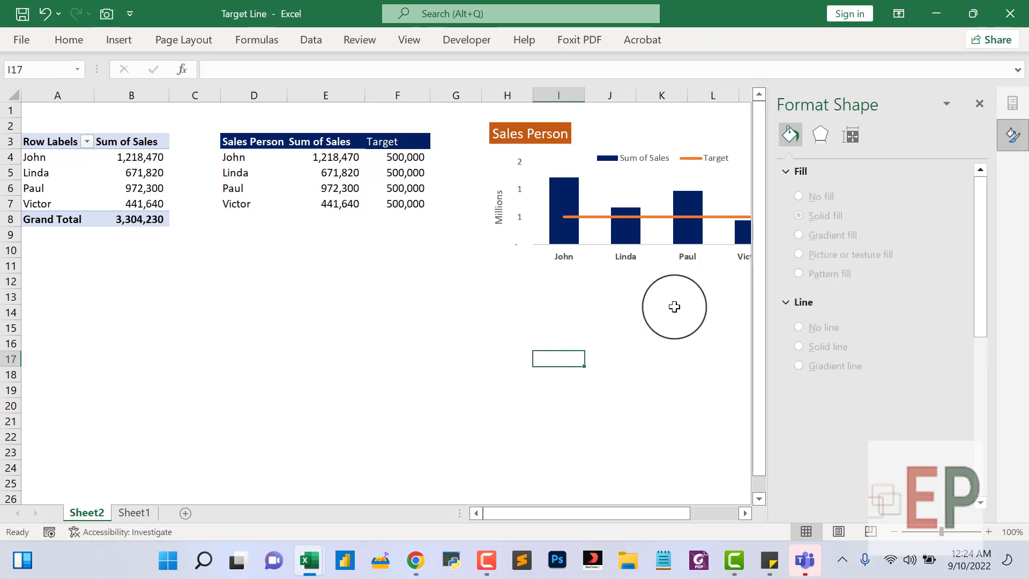
{"action": "left_click", "coordinate": [540, 136]}
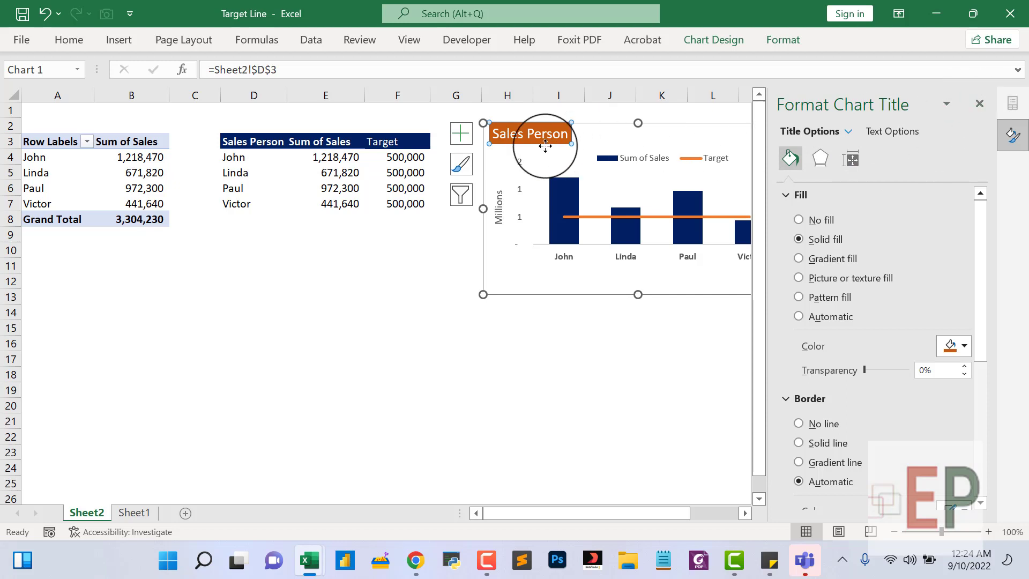
{"action": "left_click", "coordinate": [545, 148]}
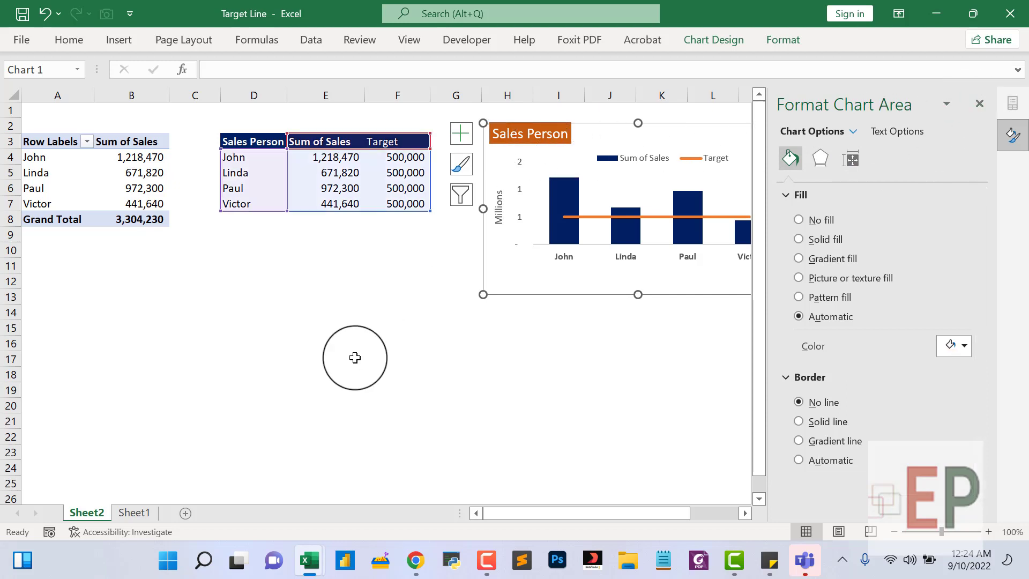
{"action": "left_click", "coordinate": [354, 358]}
Reduce the font size of the chart title and close the formatting pane.
{"action": "left_click", "coordinate": [549, 134]}
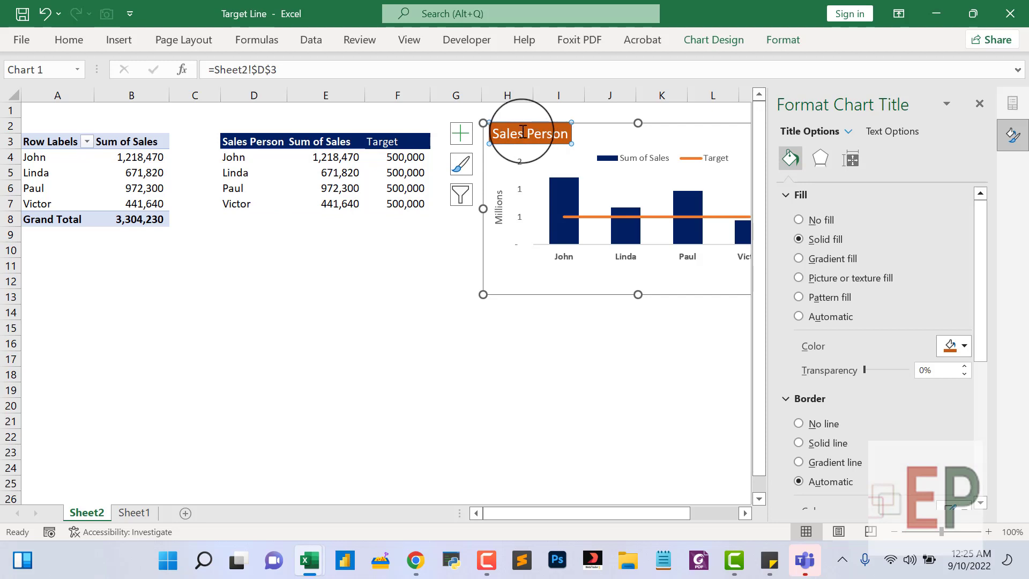
{"action": "right_click", "coordinate": [523, 131]}
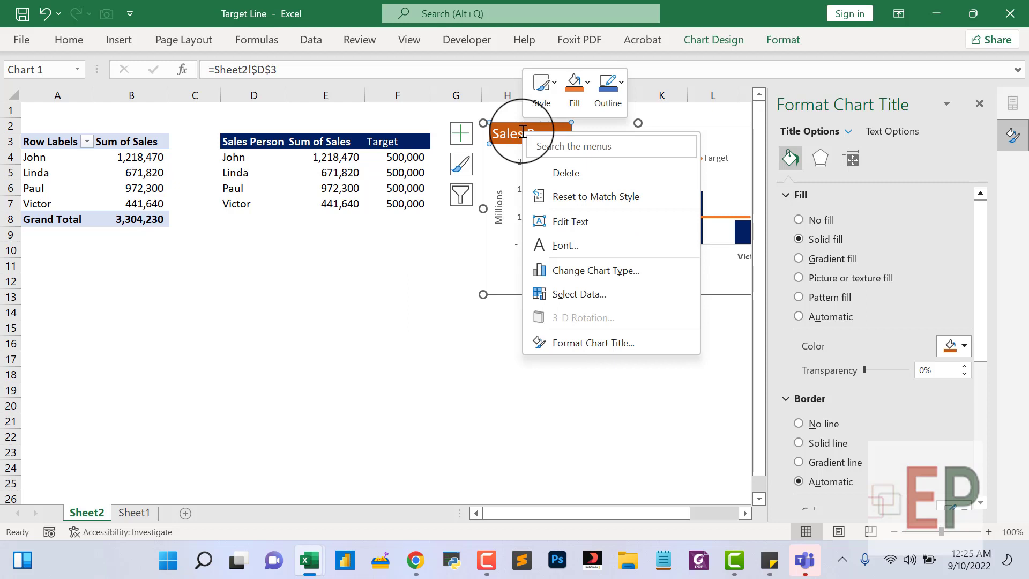
{"action": "key", "text": "Escape"}
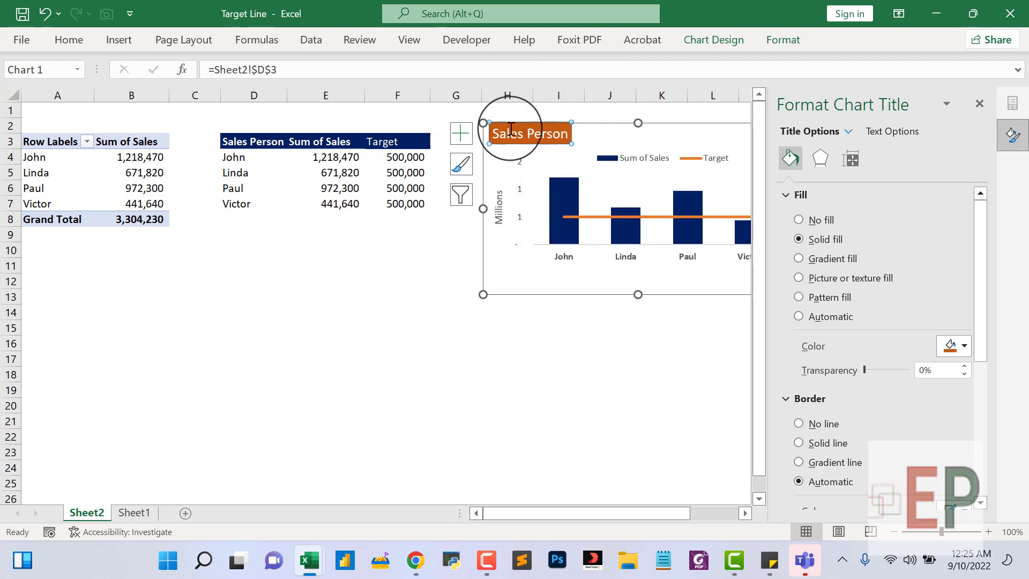
{"action": "left_click", "coordinate": [67, 40]}
{"action": "left_click", "coordinate": [204, 71]}
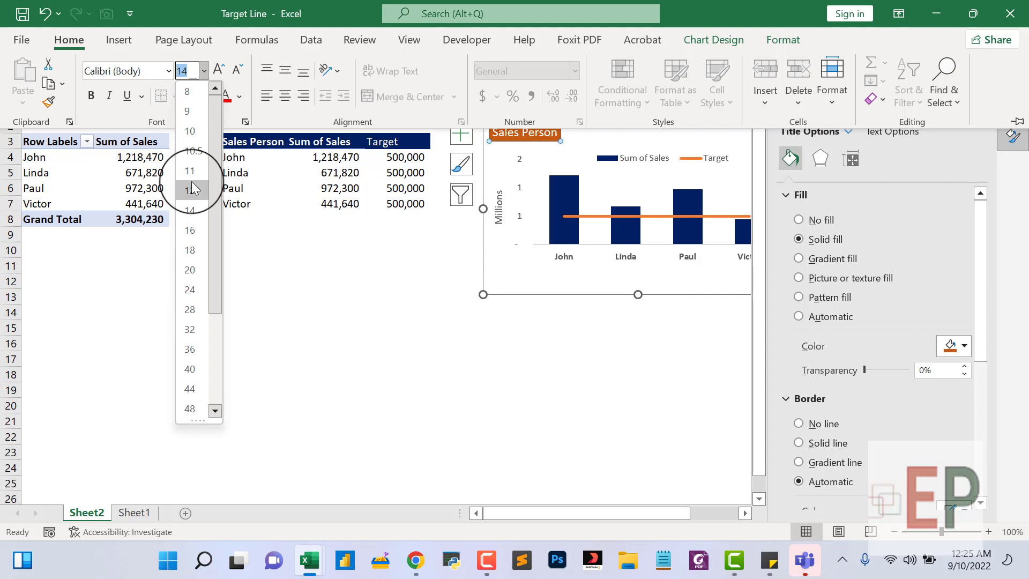
{"action": "left_click", "coordinate": [509, 313]}
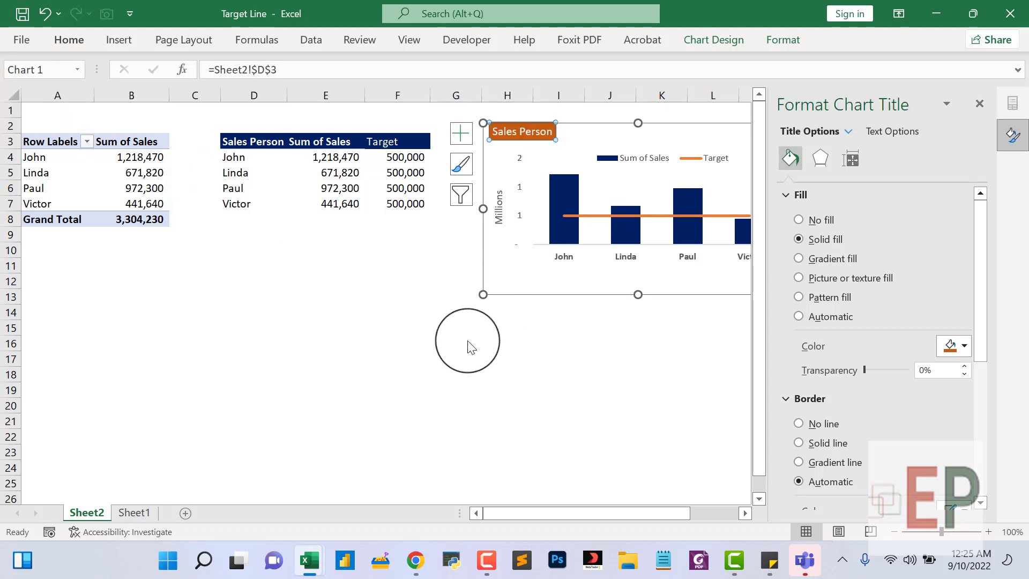
{"action": "left_click", "coordinate": [982, 103]}
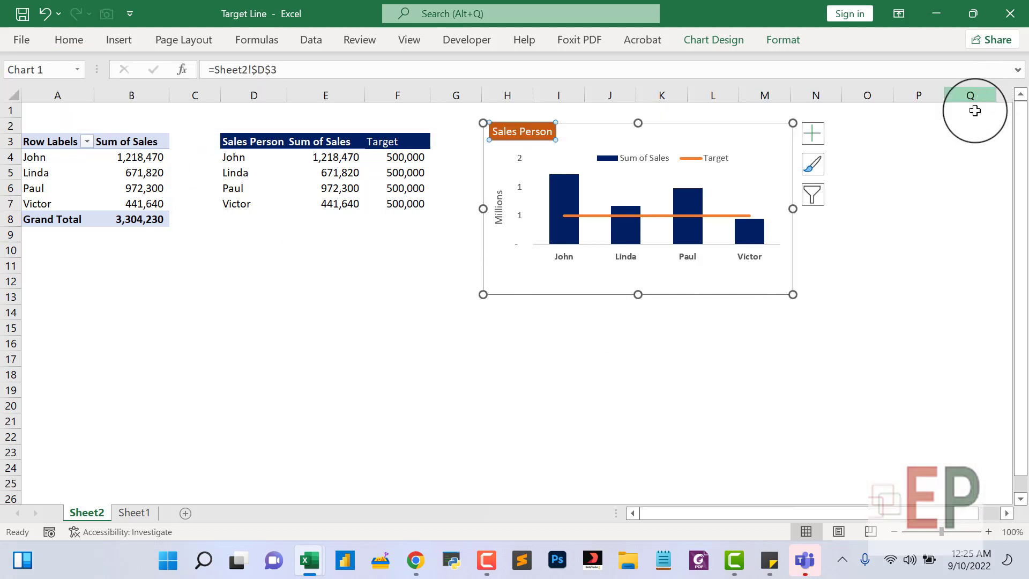
{"action": "left_click", "coordinate": [705, 375]}
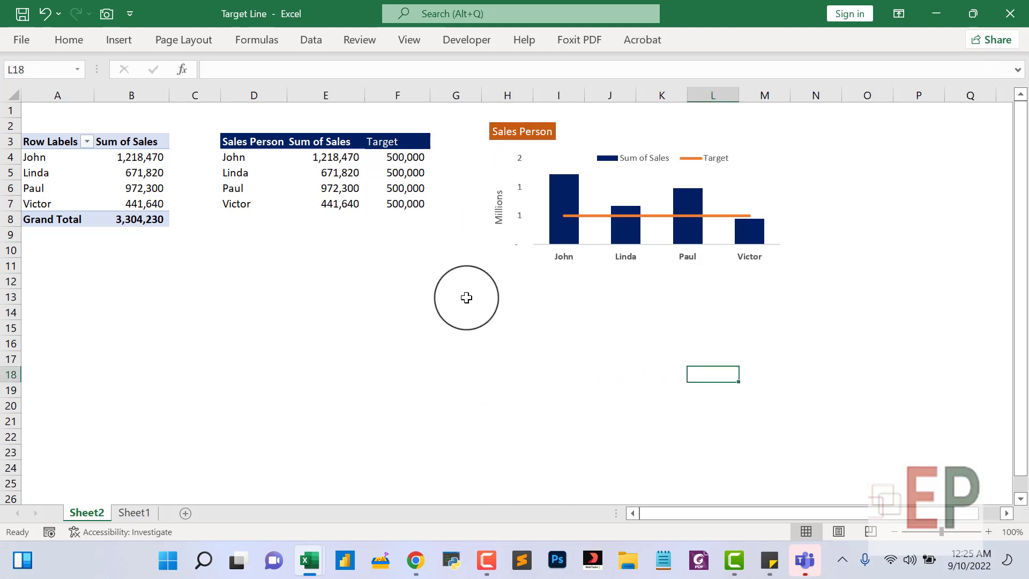
Change the header in cell D3, which supplies the linked chart title, to Sales By Person.
{"action": "left_click", "coordinate": [523, 137]}
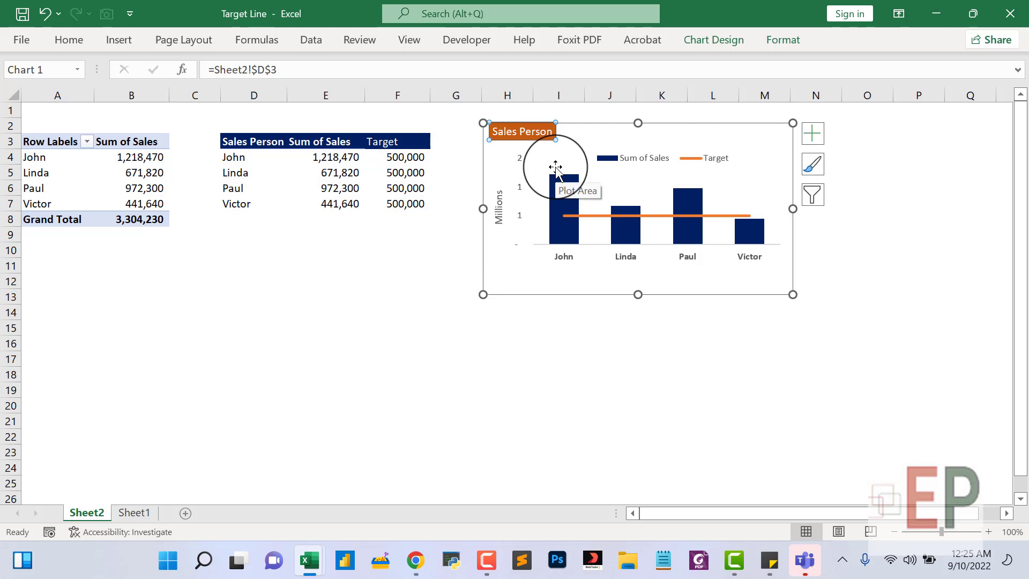
{"action": "type", "text": "B"}
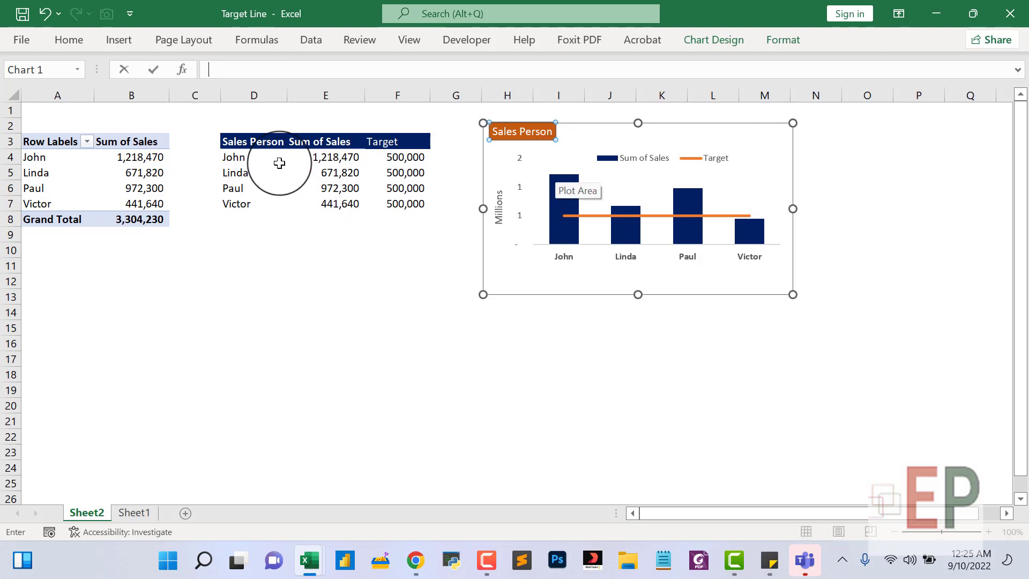
{"action": "left_click", "coordinate": [253, 142]}
{"action": "left_click", "coordinate": [239, 70]}
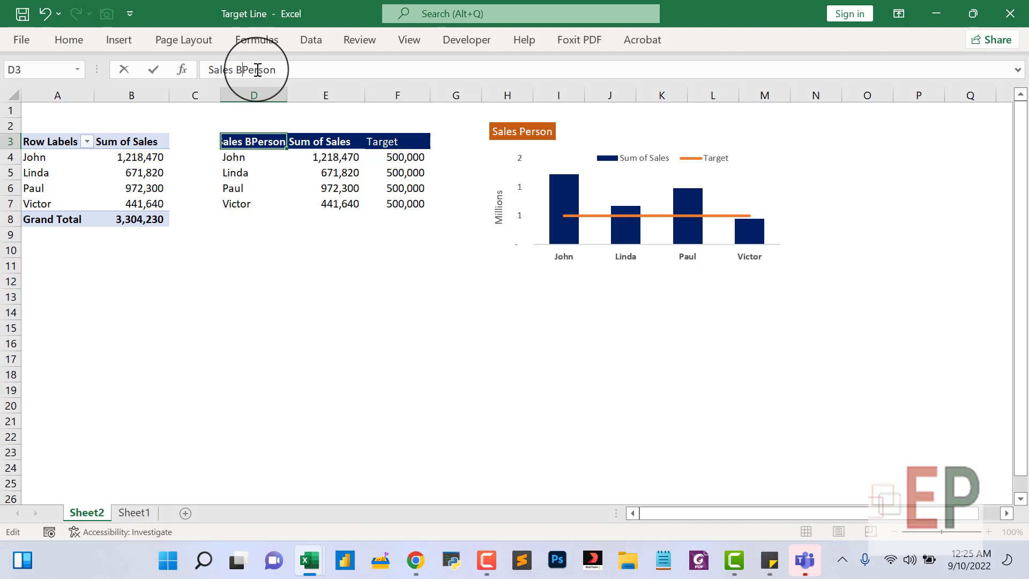
{"action": "key", "text": "Return"}
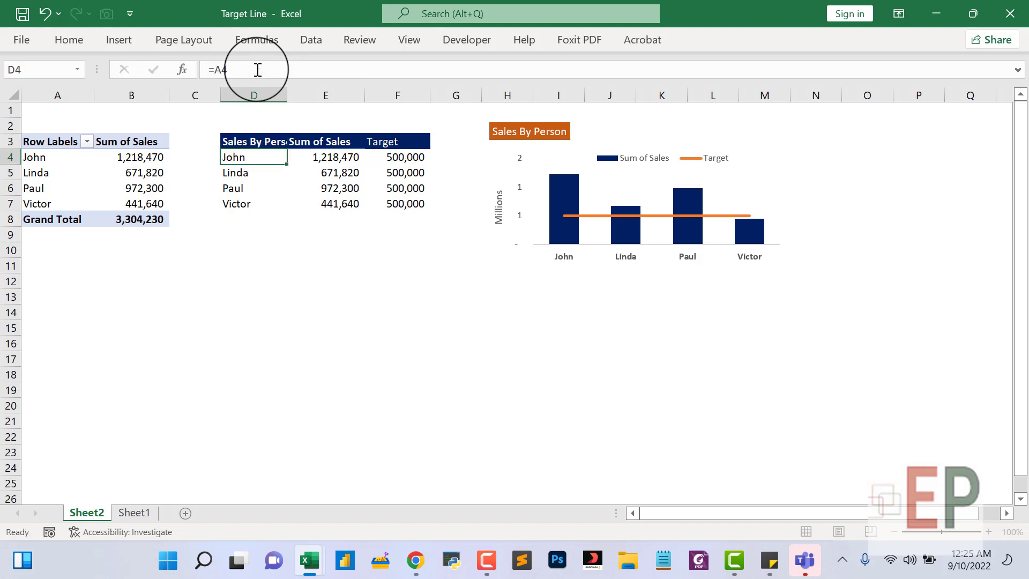
{"action": "left_click", "coordinate": [590, 387]}
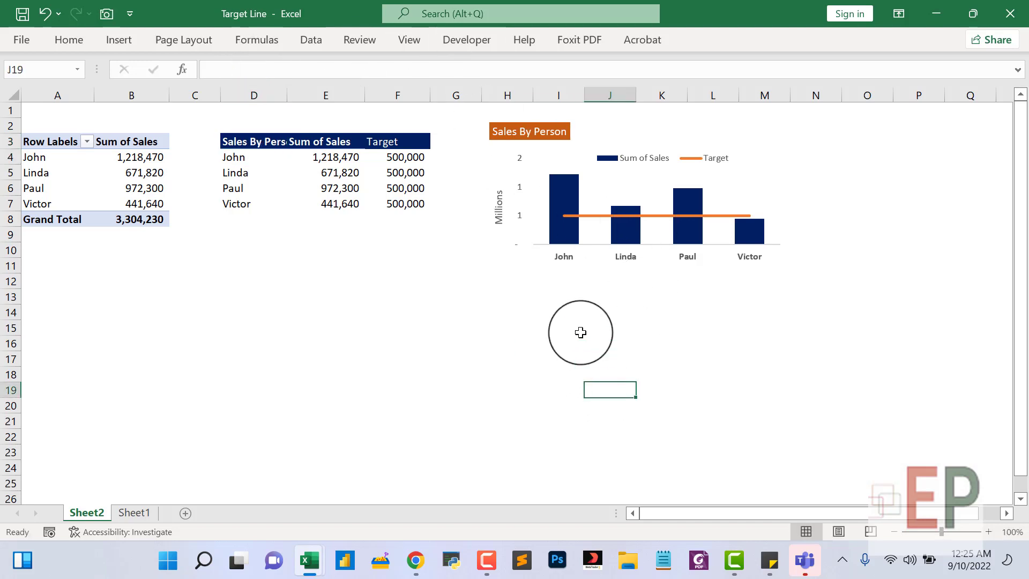
Give the chart area a solid border line in medium gray and close the formatting pane.
{"action": "left_click", "coordinate": [549, 138]}
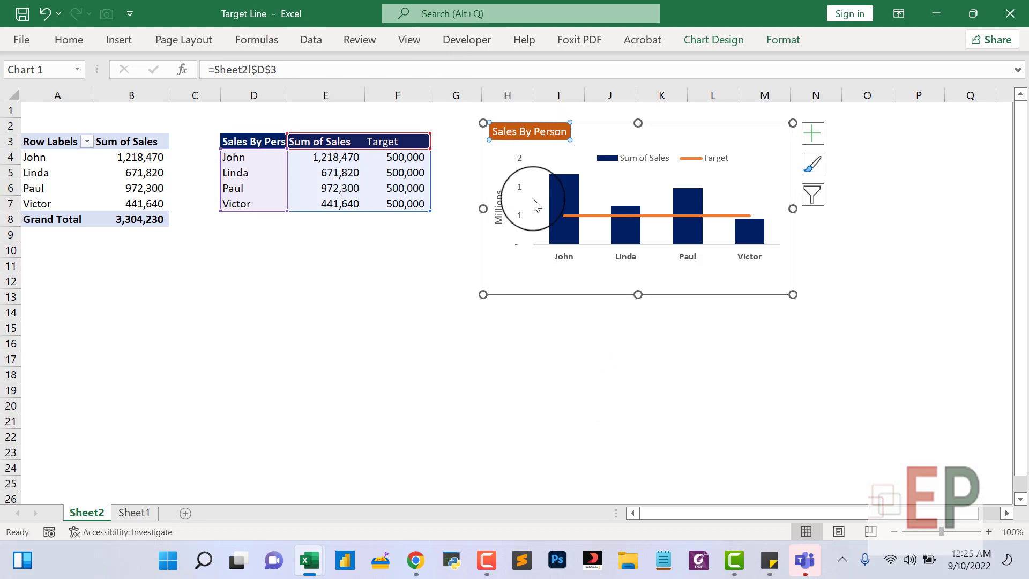
{"action": "right_click", "coordinate": [702, 292]}
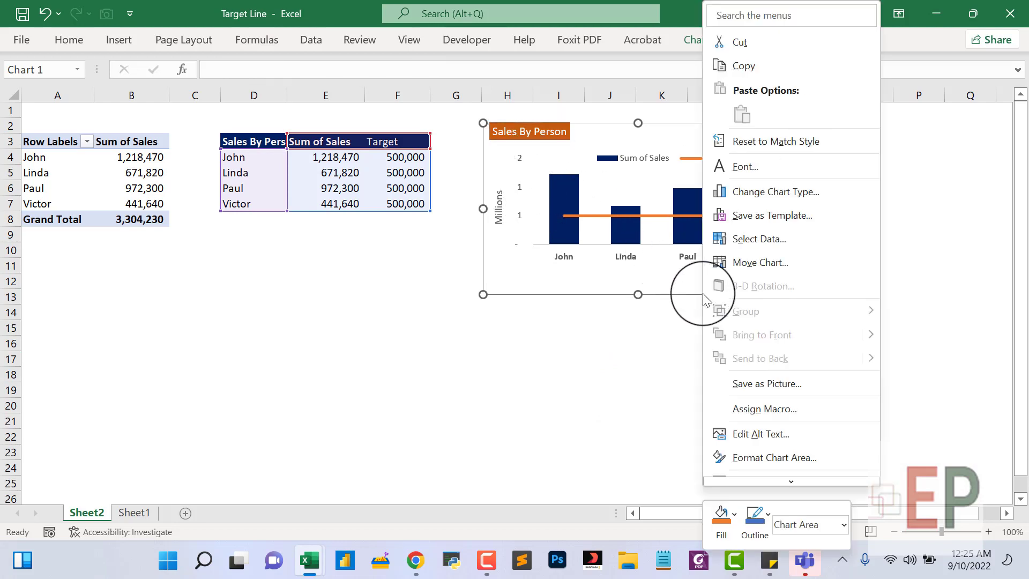
{"action": "left_click", "coordinate": [756, 458]}
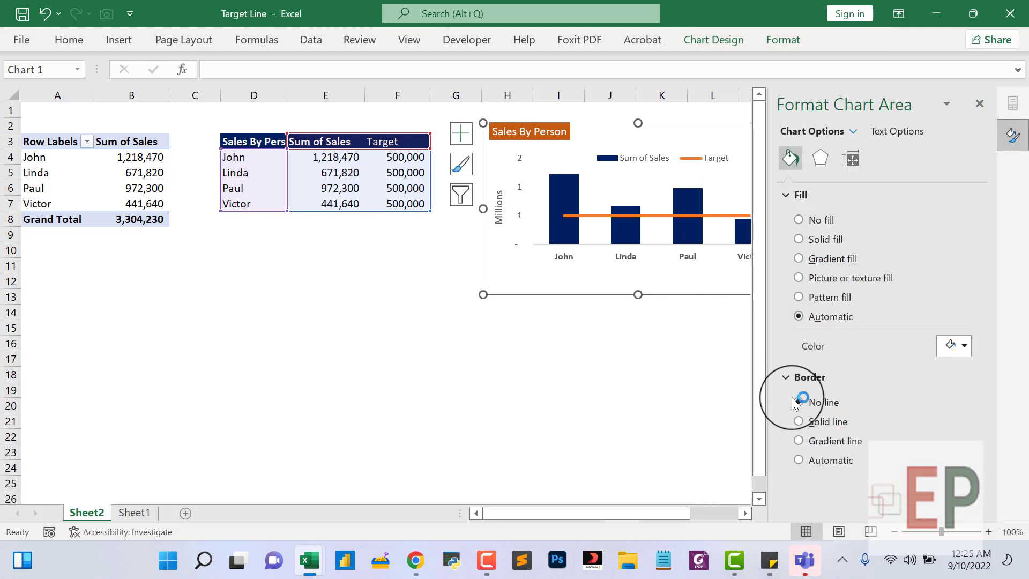
{"action": "left_click", "coordinate": [815, 422]}
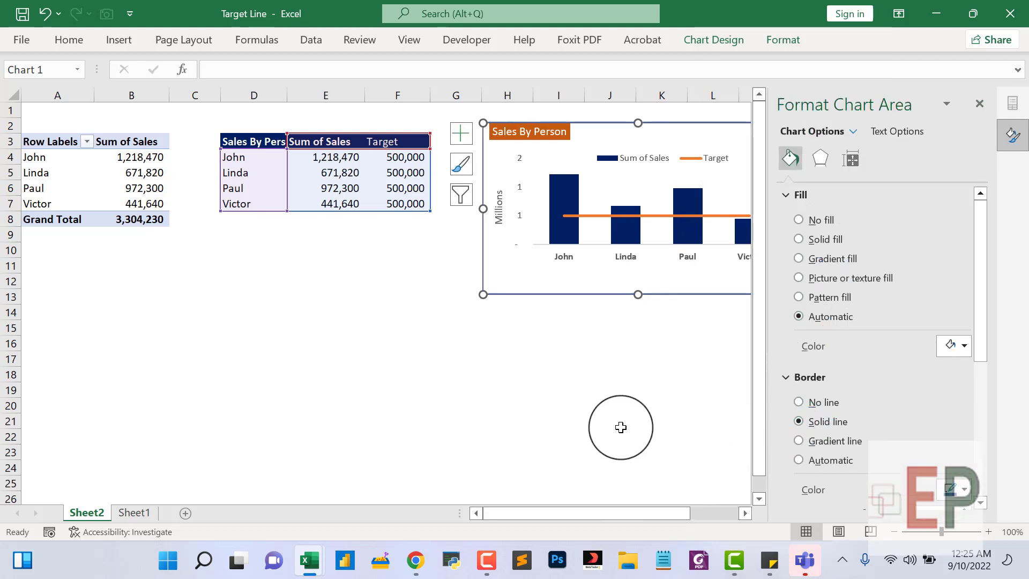
{"action": "left_click", "coordinate": [954, 490]}
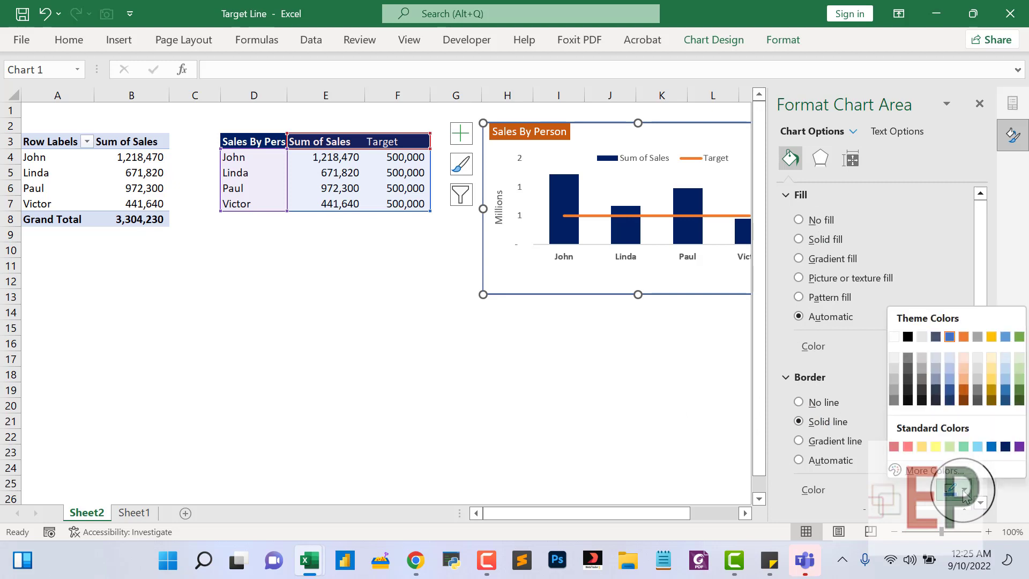
{"action": "left_click", "coordinate": [898, 394]}
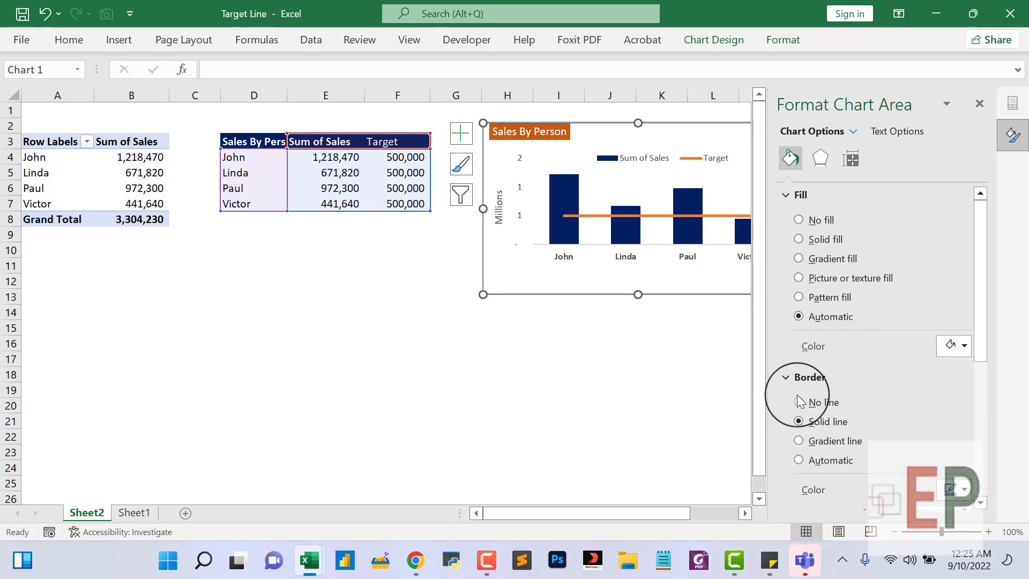
{"action": "left_click", "coordinate": [654, 388]}
{"action": "left_click", "coordinate": [490, 390]}
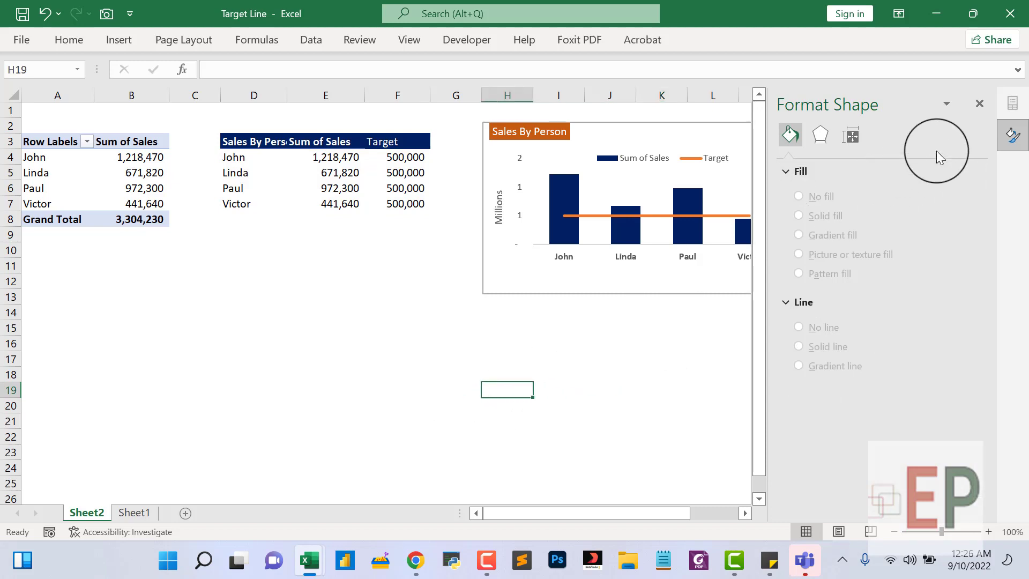
{"action": "left_click", "coordinate": [979, 101]}
{"action": "left_click", "coordinate": [712, 345]}
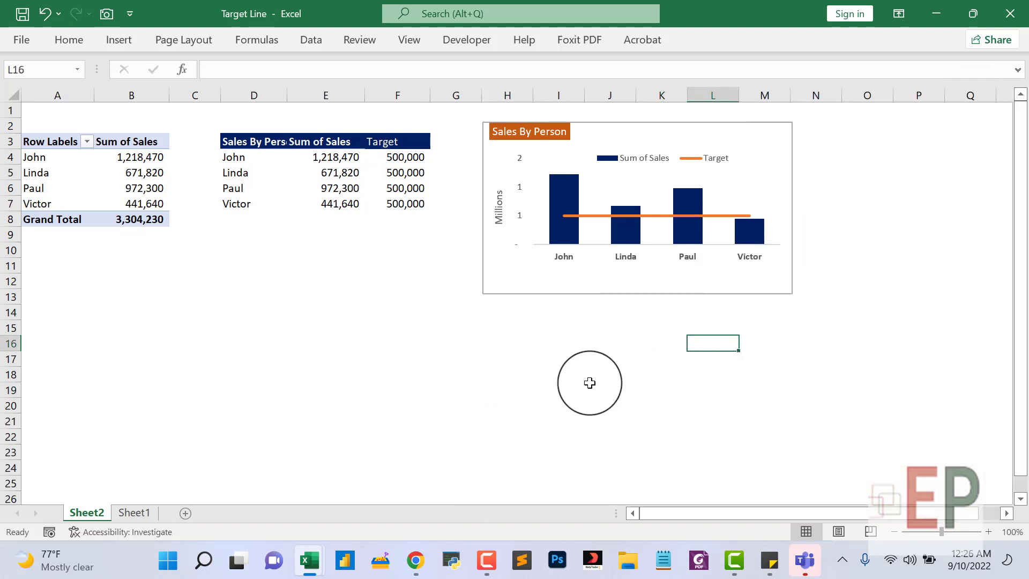
Change the chart area's border color to a lighter gray theme shade.
{"action": "left_click", "coordinate": [638, 295]}
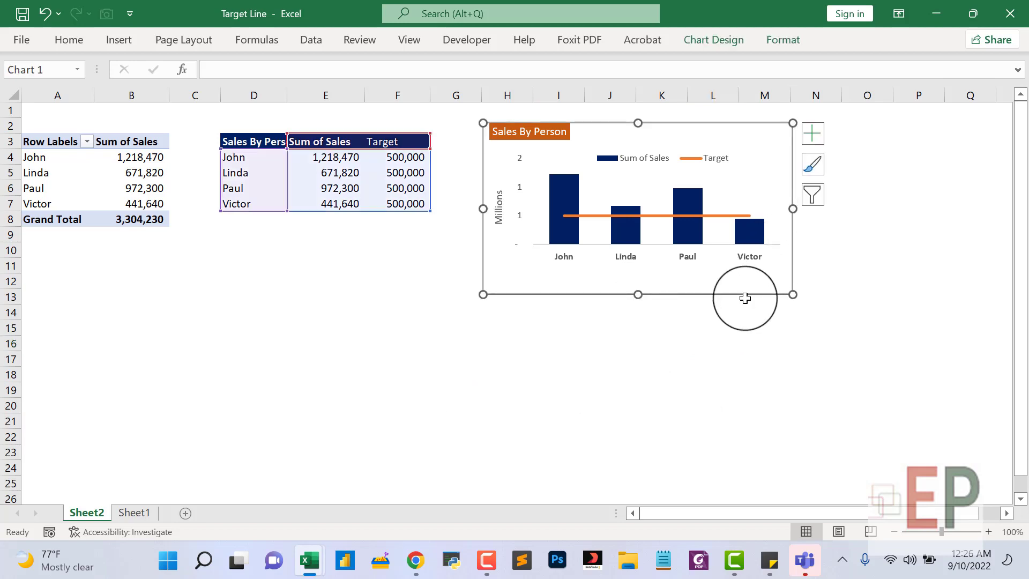
{"action": "right_click", "coordinate": [746, 295]}
{"action": "left_click", "coordinate": [822, 454]}
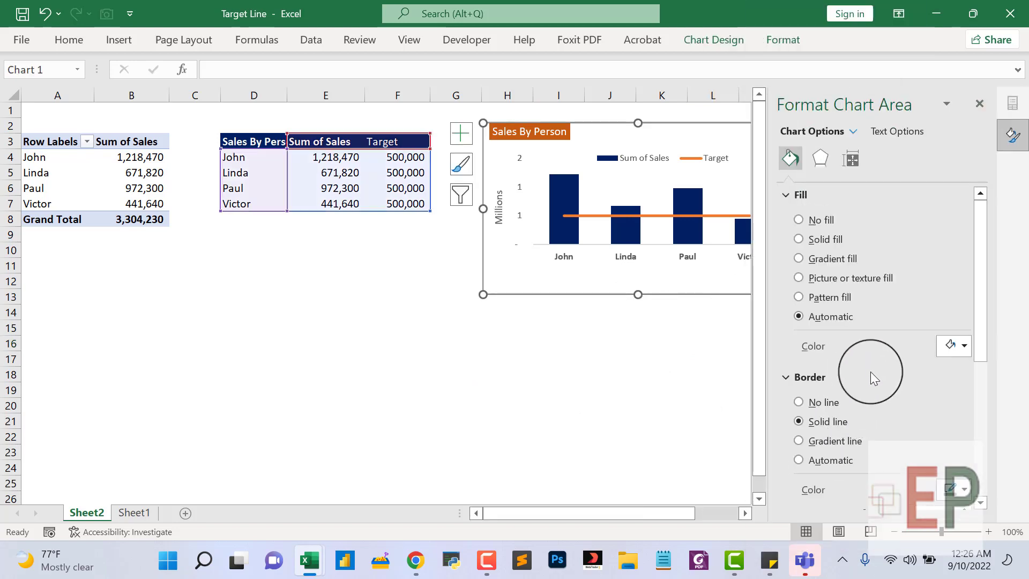
{"action": "left_click", "coordinate": [959, 489]}
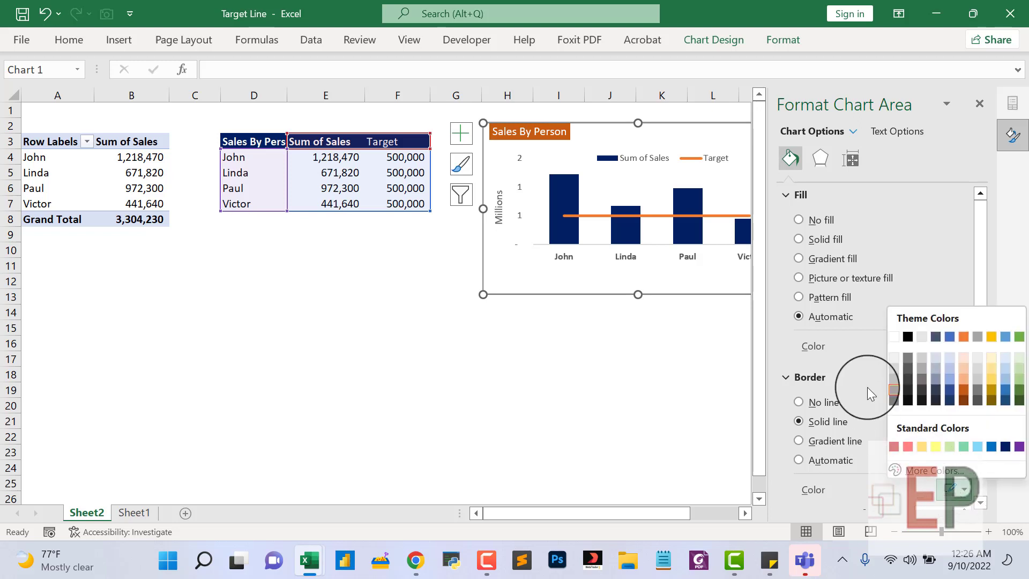
{"action": "left_click", "coordinate": [896, 367]}
{"action": "left_click", "coordinate": [590, 408]}
{"action": "left_click", "coordinate": [510, 370]}
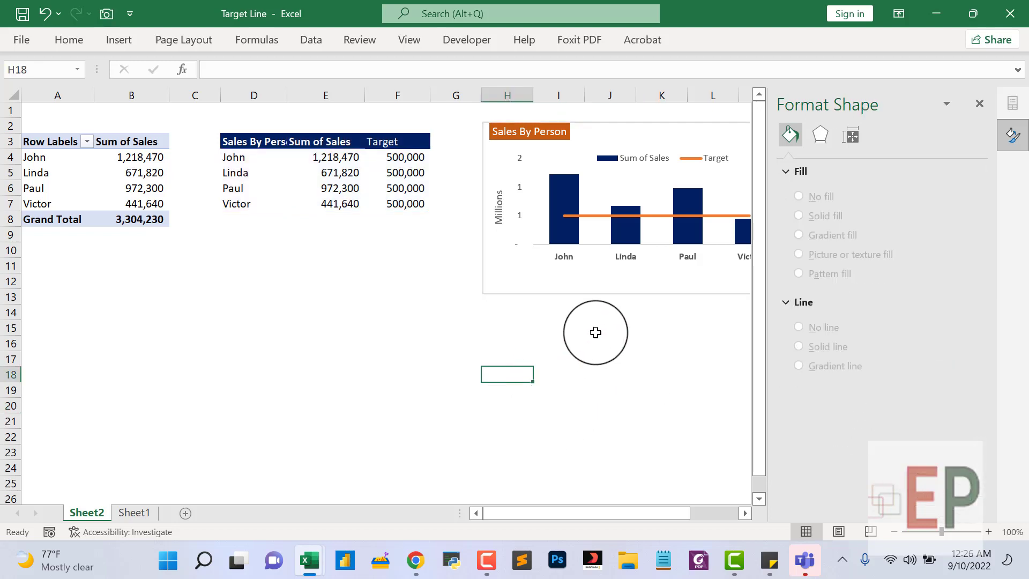
Set the chart area's border to the lightest gray theme shade and close the formatting pane.
{"action": "left_click", "coordinate": [640, 295]}
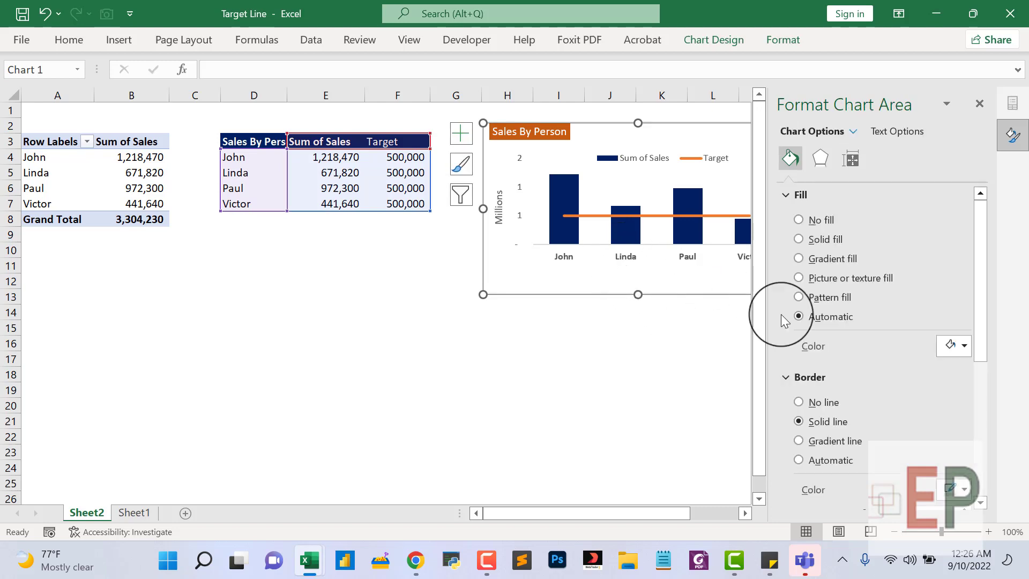
{"action": "scroll", "coordinate": [945, 429], "scroll_direction": "down", "scroll_amount": 3}
{"action": "left_click", "coordinate": [963, 412]}
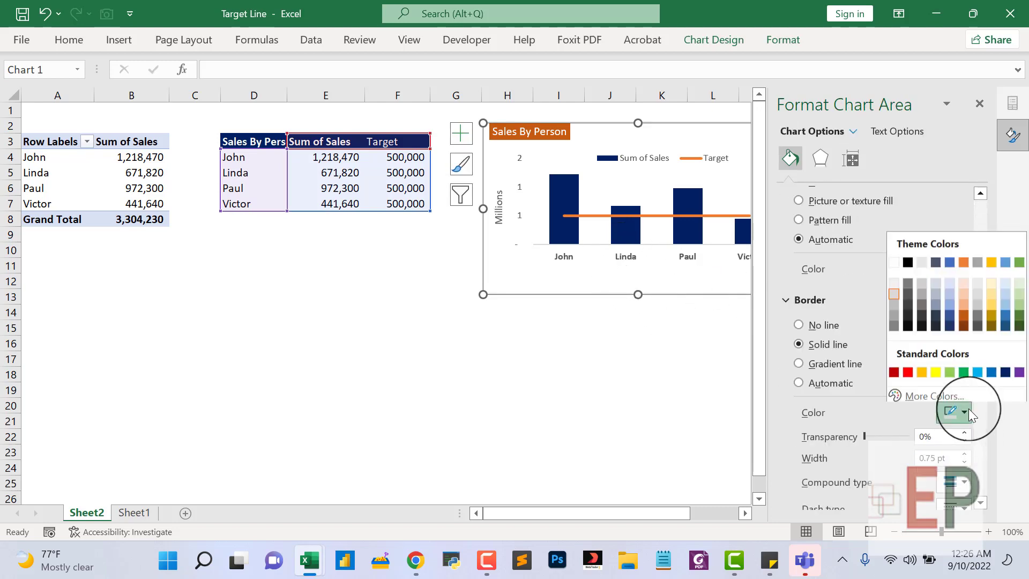
{"action": "left_click", "coordinate": [893, 284]}
{"action": "left_click", "coordinate": [616, 343]}
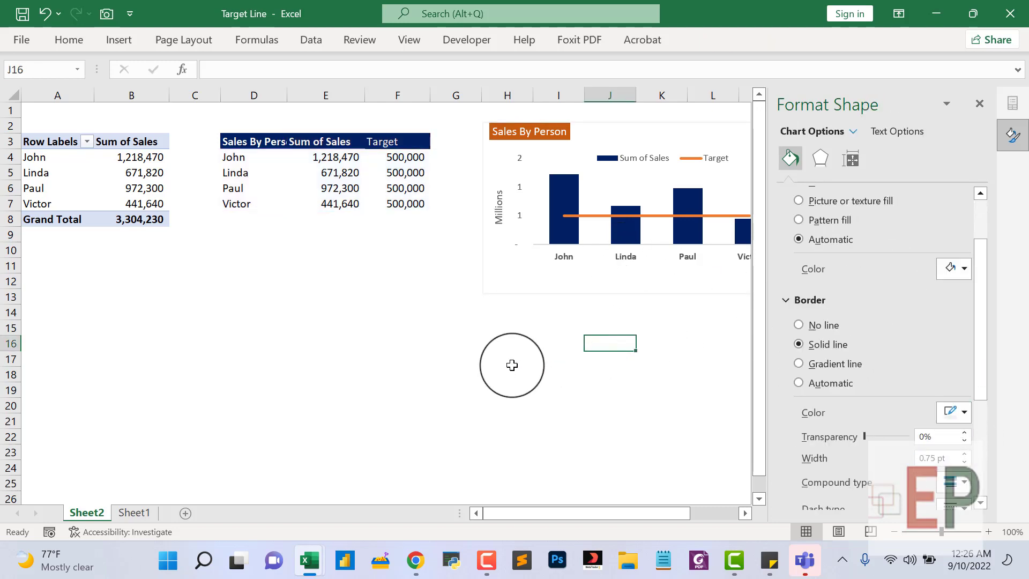
{"action": "left_click", "coordinate": [430, 360]}
{"action": "left_click", "coordinate": [980, 103]}
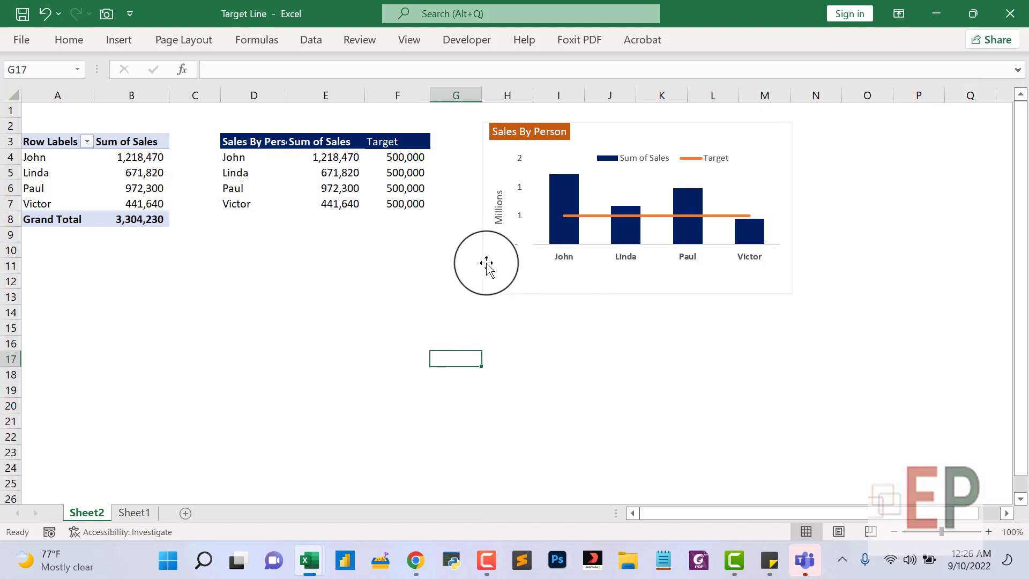
{"action": "left_click", "coordinate": [327, 338]}
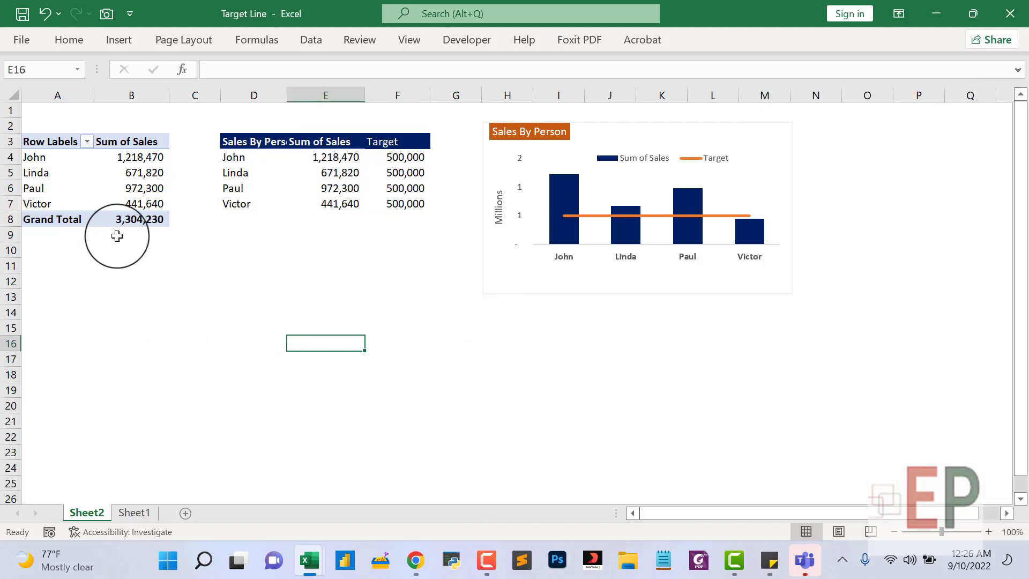
{"action": "left_click", "coordinate": [39, 142]}
{"action": "left_click", "coordinate": [450, 373]}
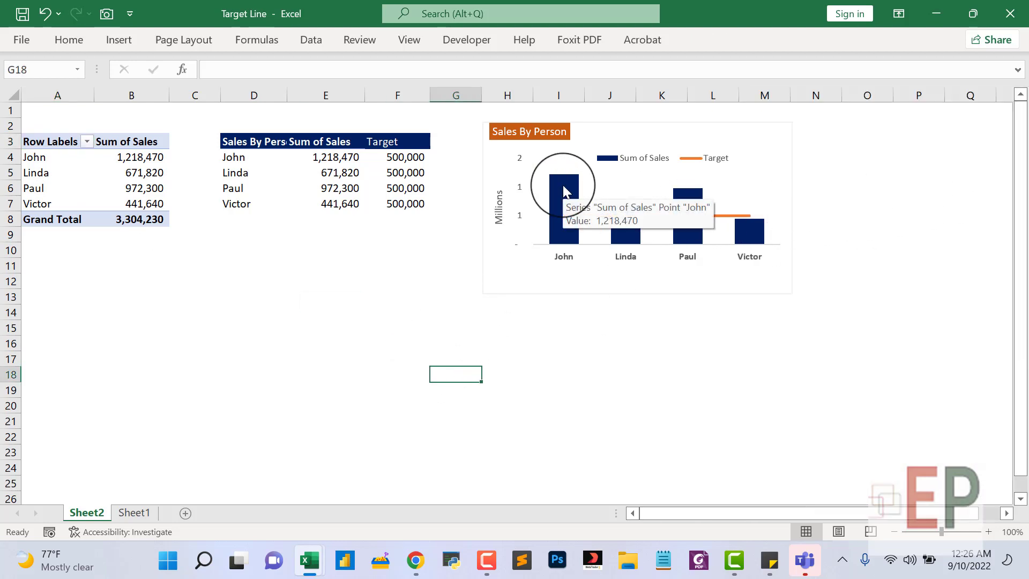
{"action": "left_click", "coordinate": [563, 188]}
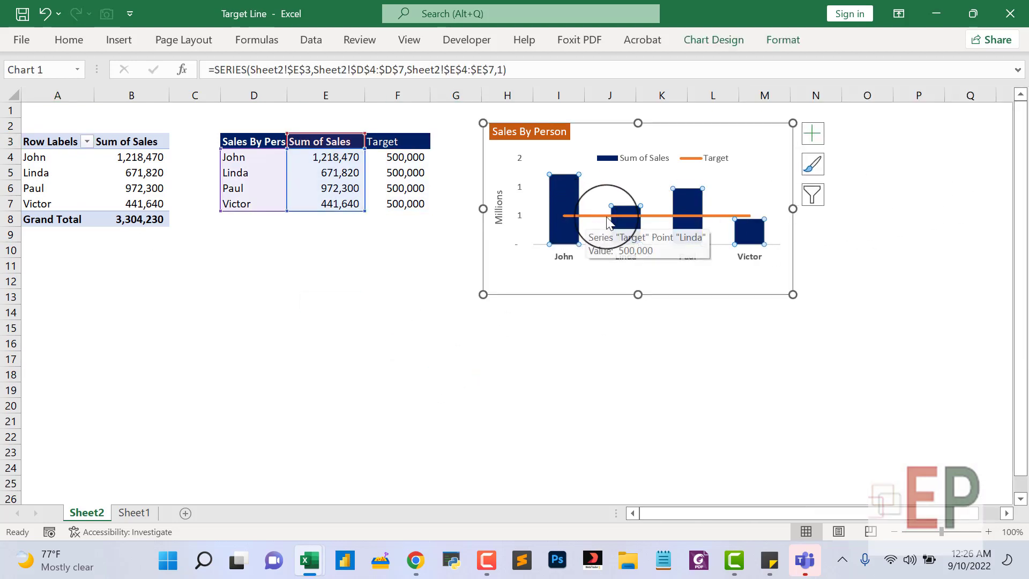
{"action": "left_click", "coordinate": [623, 229]}
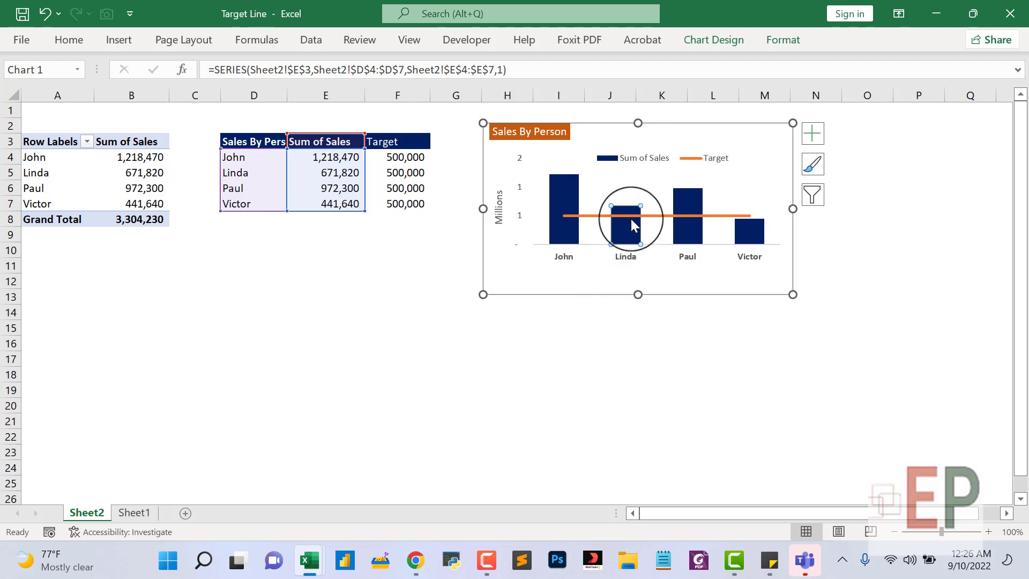
{"action": "left_click", "coordinate": [689, 213]}
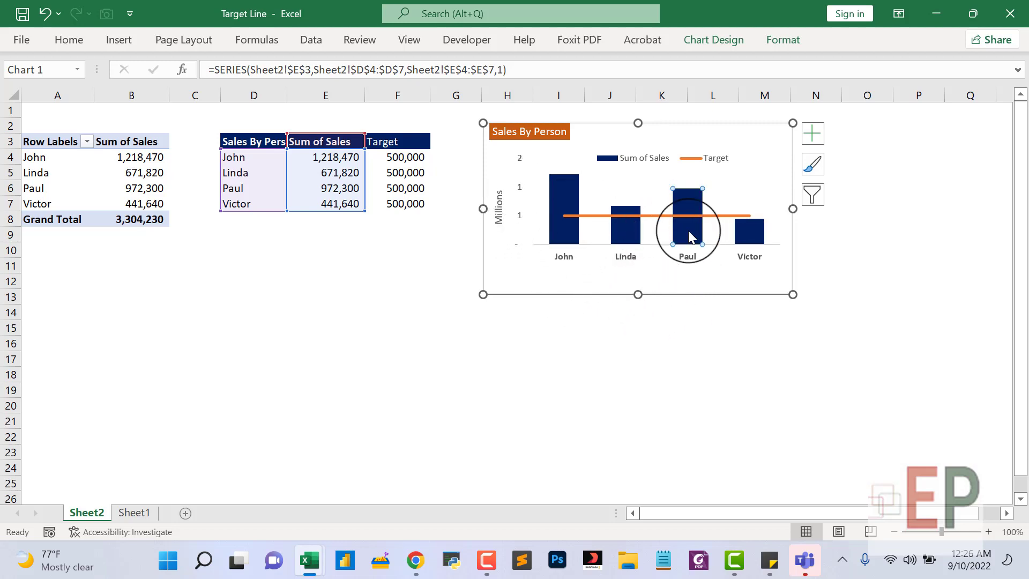
Set the display units of the chart's vertical axis to Thousands and close the formatting pane.
{"action": "left_click", "coordinate": [519, 195]}
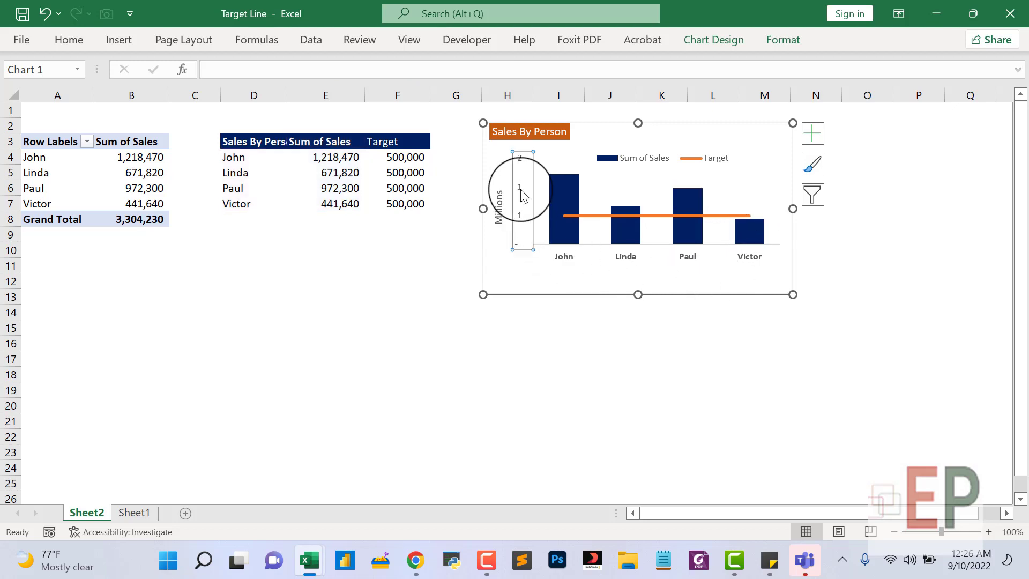
{"action": "right_click", "coordinate": [518, 194]}
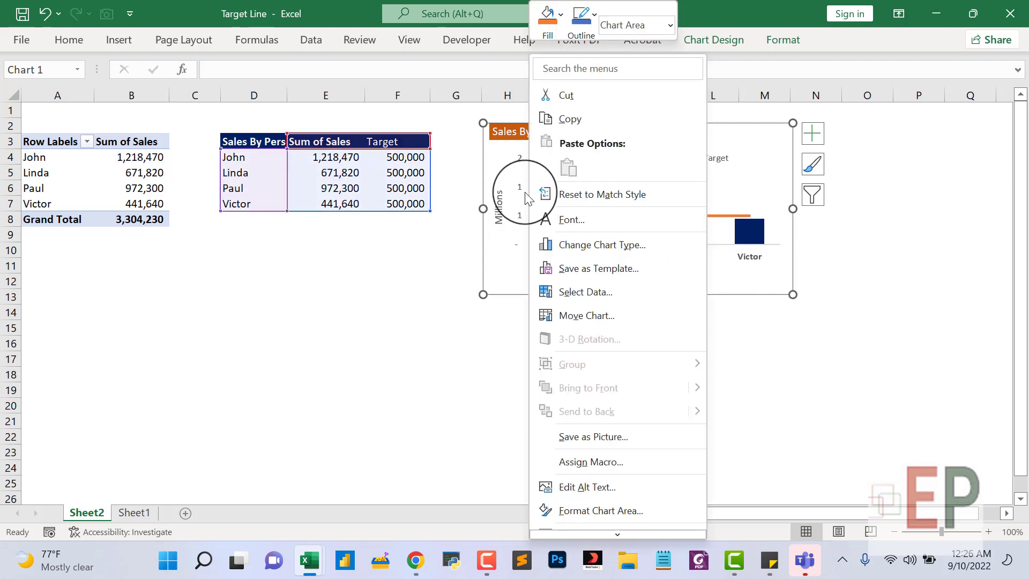
{"action": "key", "text": "Escape"}
{"action": "left_click", "coordinate": [517, 193]}
{"action": "right_click", "coordinate": [518, 194]}
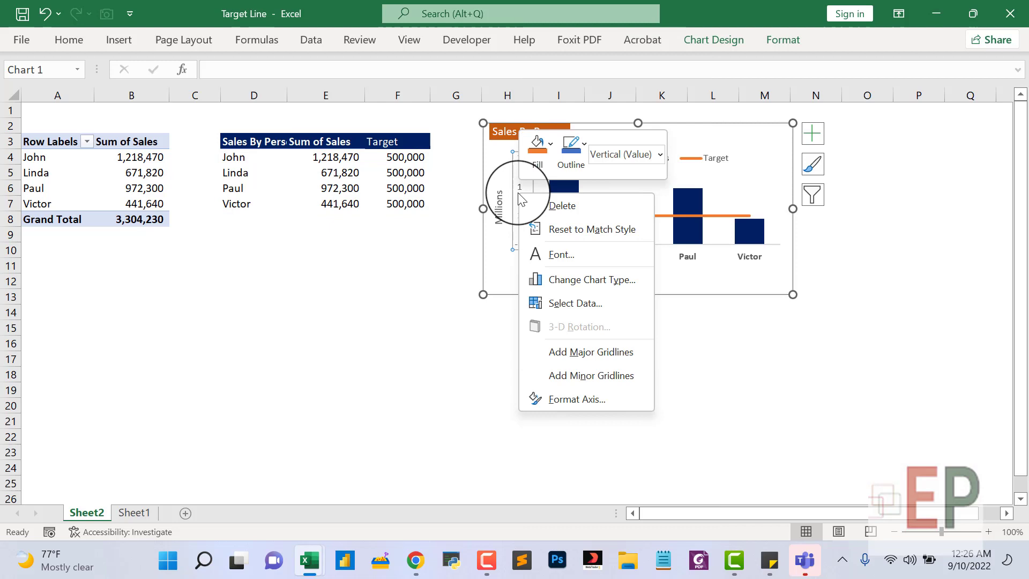
{"action": "left_click", "coordinate": [558, 398]}
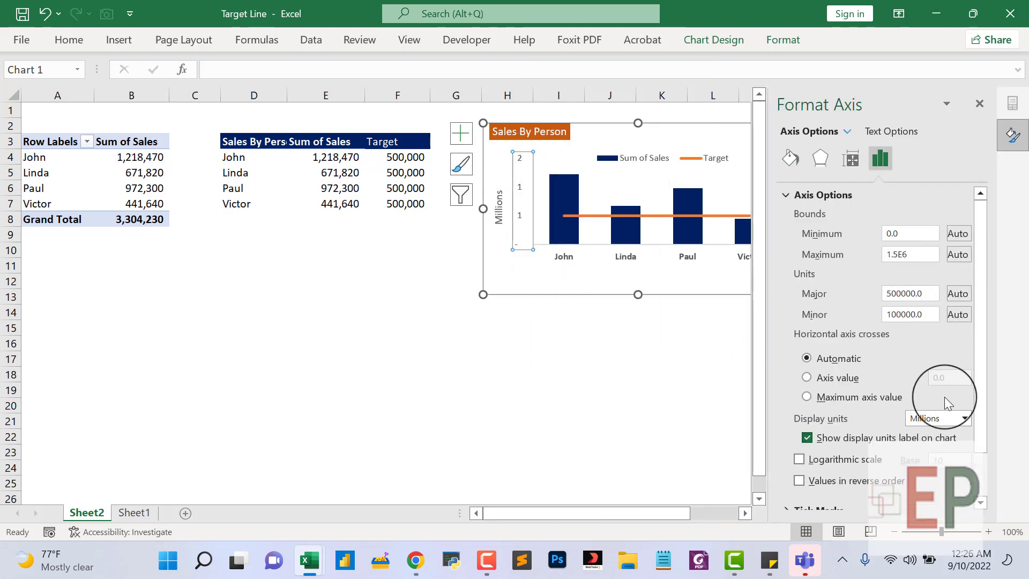
{"action": "left_click", "coordinate": [959, 419]}
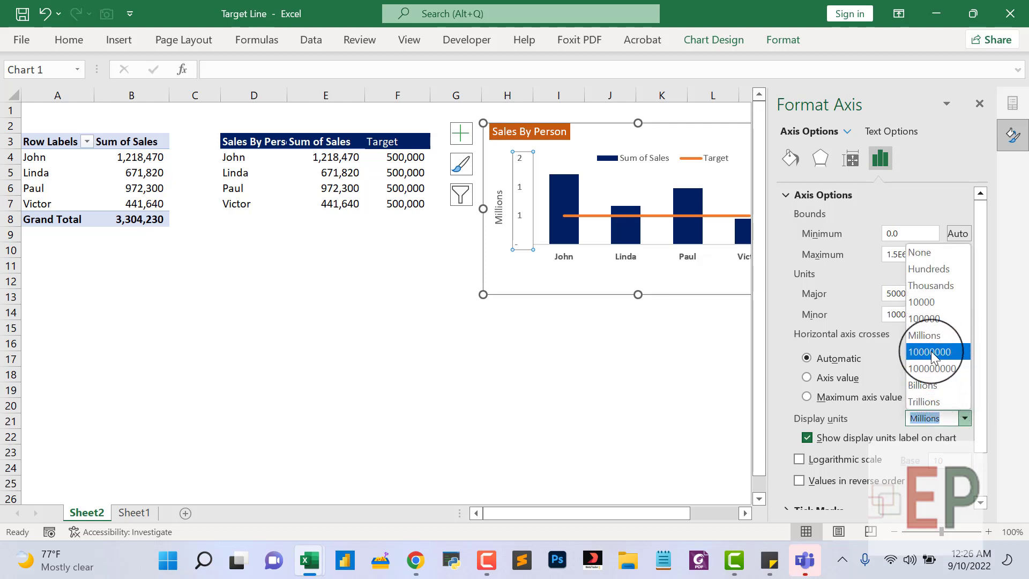
{"action": "left_click", "coordinate": [930, 285]}
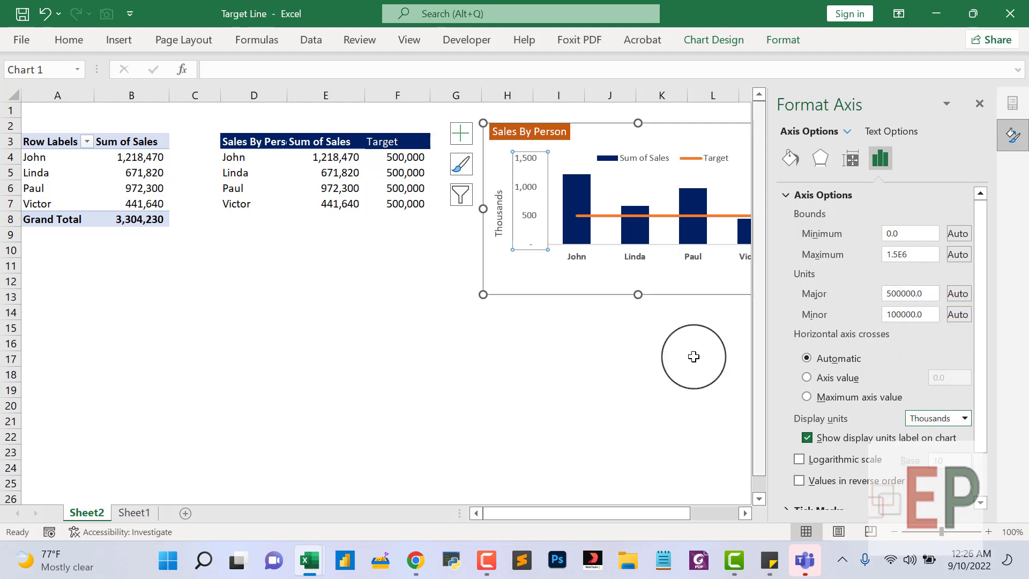
{"action": "left_click", "coordinate": [559, 389]}
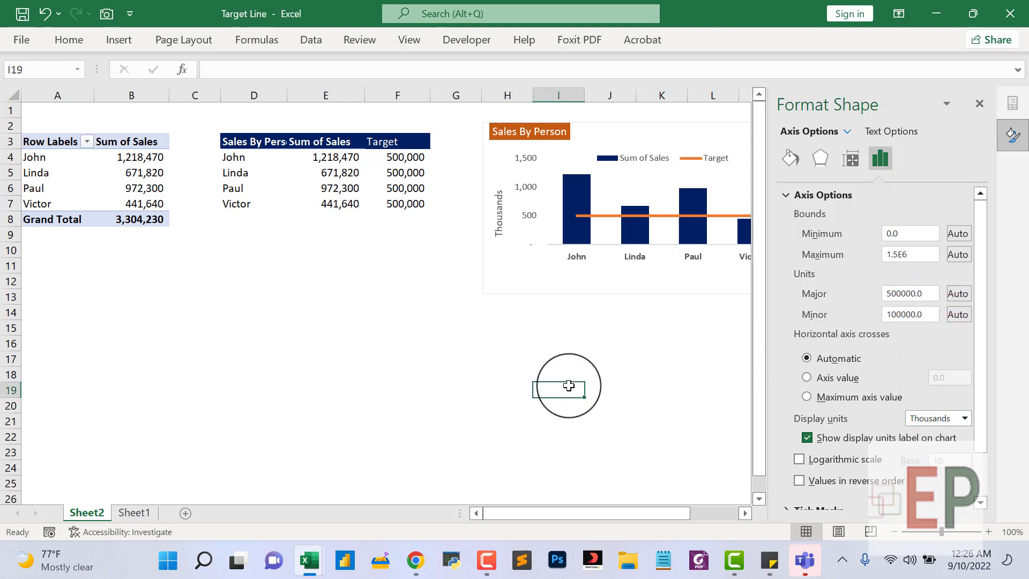
{"action": "left_click", "coordinate": [979, 104]}
{"action": "left_click", "coordinate": [421, 413]}
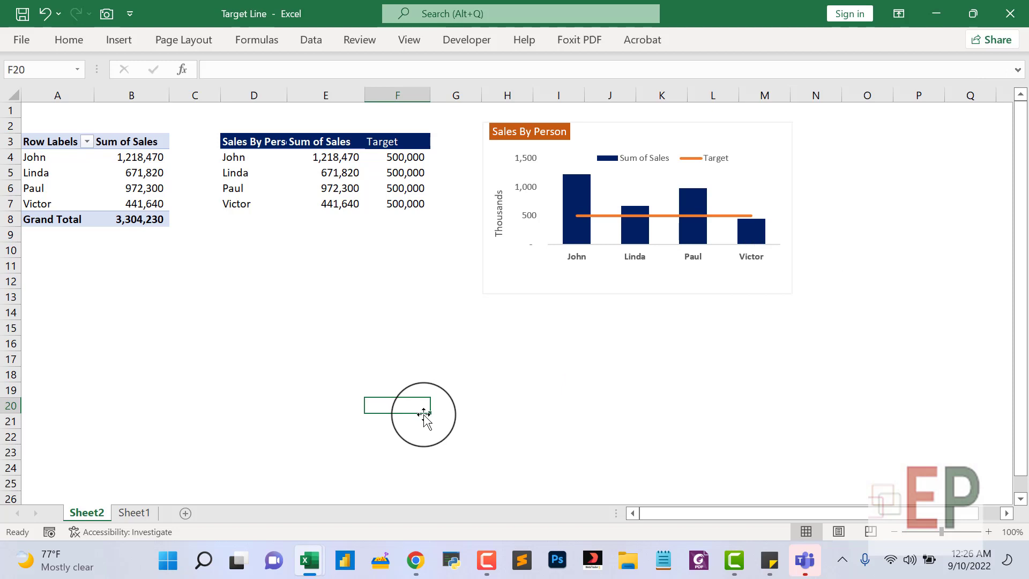
Enter the new chart title text Sales By Sales People and Target in cell D2.
{"action": "left_click", "coordinate": [529, 134]}
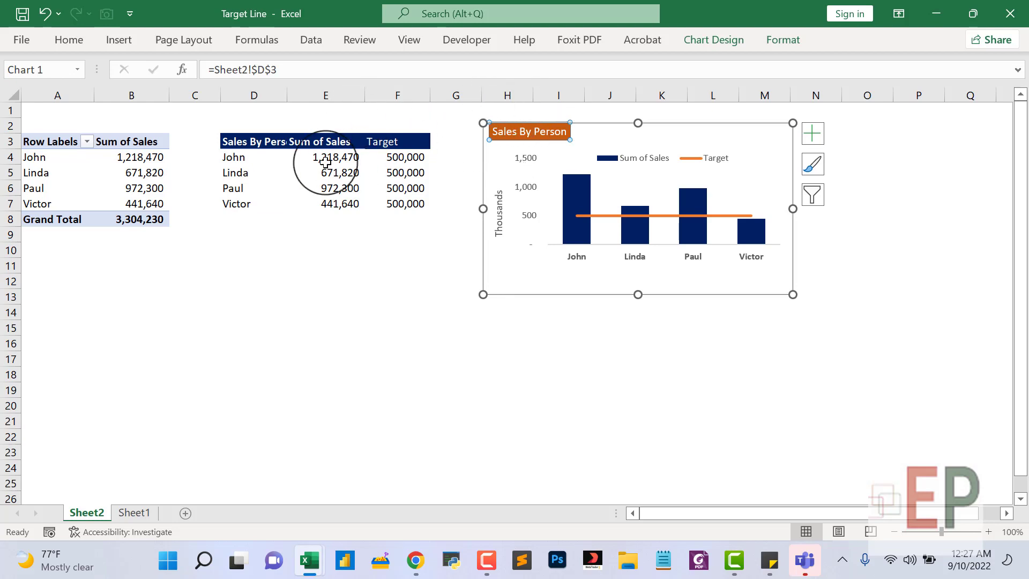
{"action": "left_click", "coordinate": [276, 329]}
{"action": "left_click", "coordinate": [239, 124]}
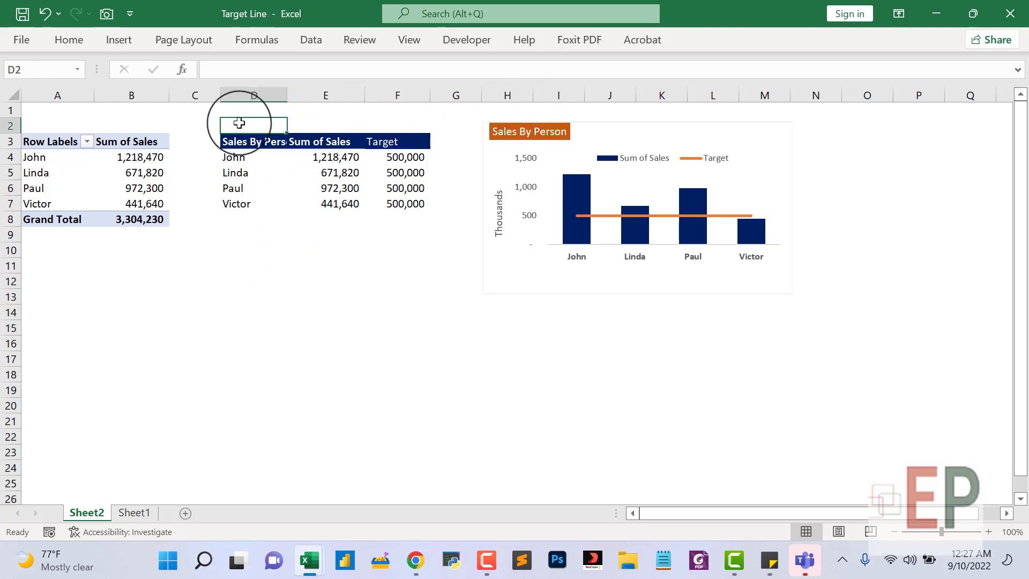
{"action": "type", "text": "Sales By Sales People and Target"}
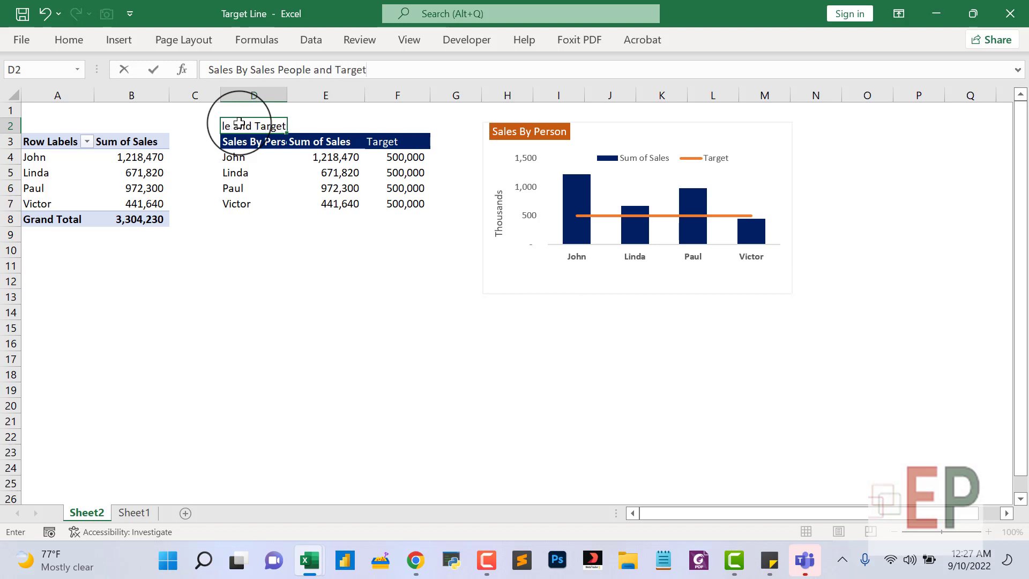
{"action": "key", "text": "Return"}
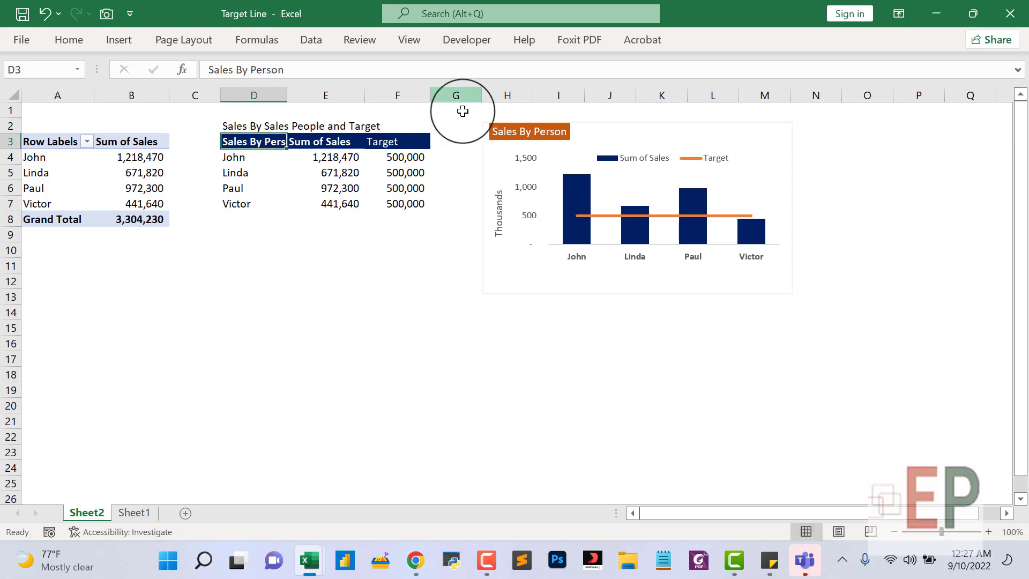
Relink the chart title to cell D2 with the reference =Sheet2!$D$2.
{"action": "left_click", "coordinate": [508, 128]}
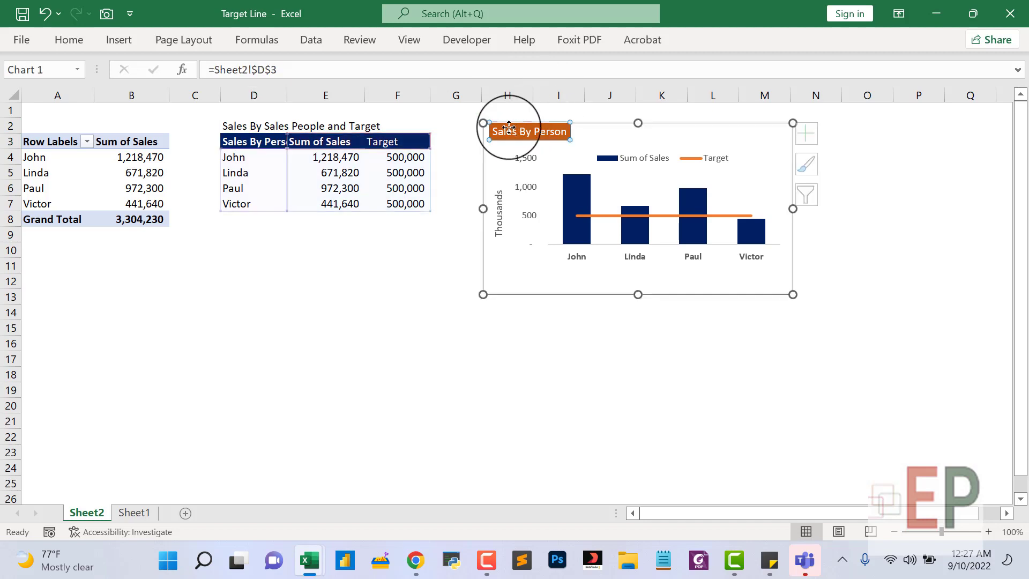
{"action": "left_click", "coordinate": [293, 71]}
{"action": "key", "text": "BackSpace"}
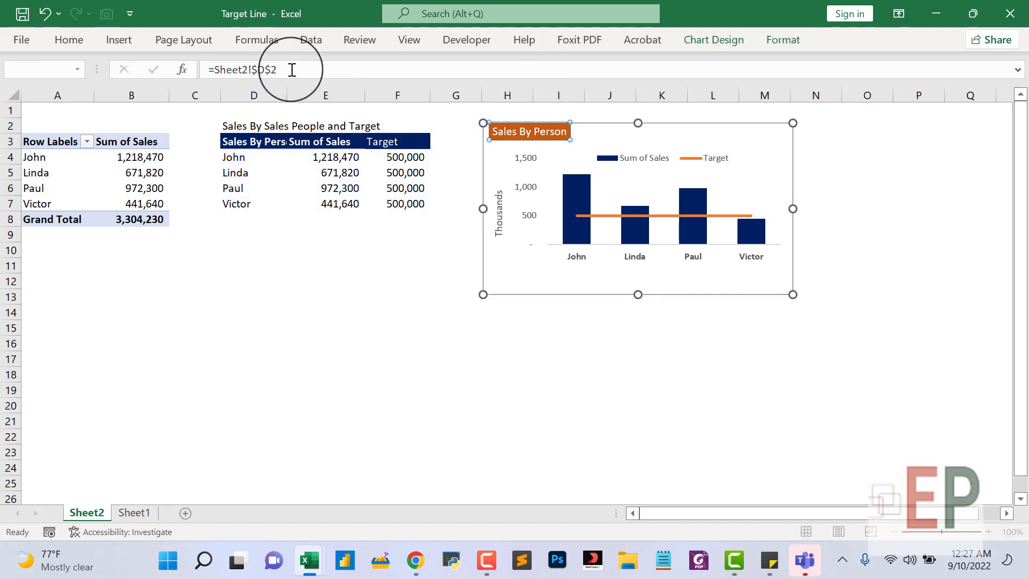
{"action": "type", "text": "2"}
{"action": "key", "text": "Return"}
{"action": "left_click", "coordinate": [316, 394]}
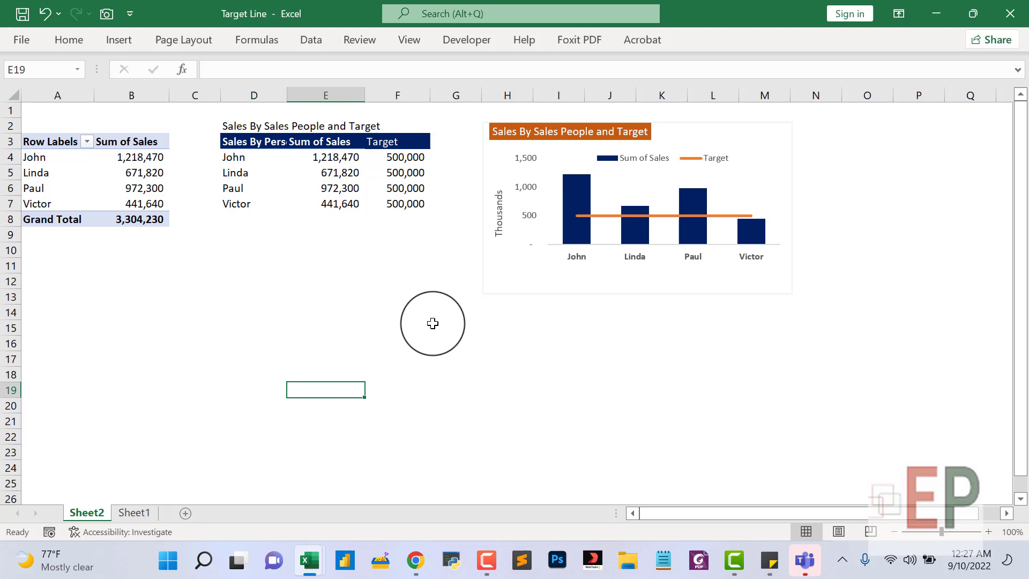
{"action": "left_click", "coordinate": [546, 129]}
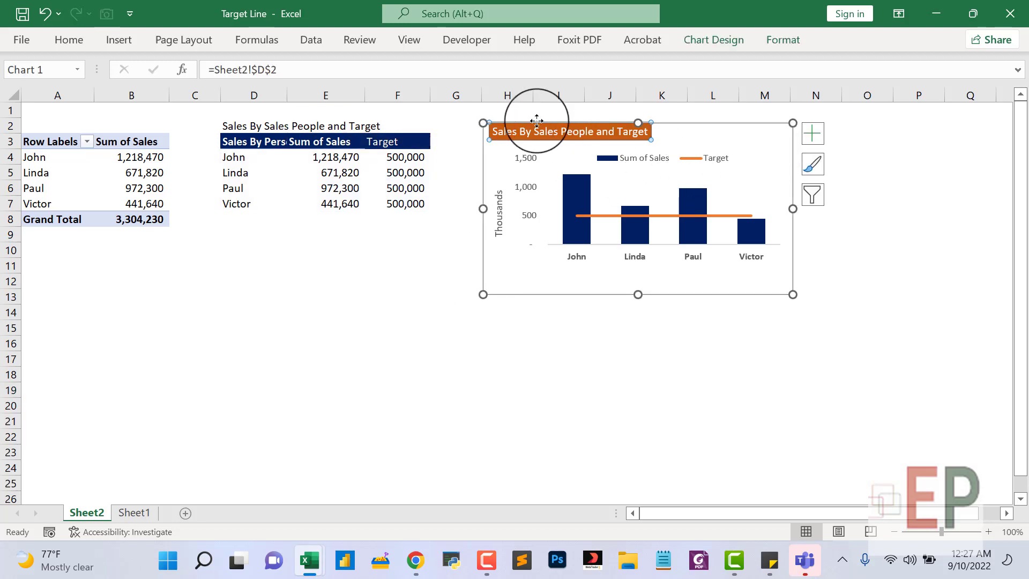
{"action": "left_click", "coordinate": [353, 372]}
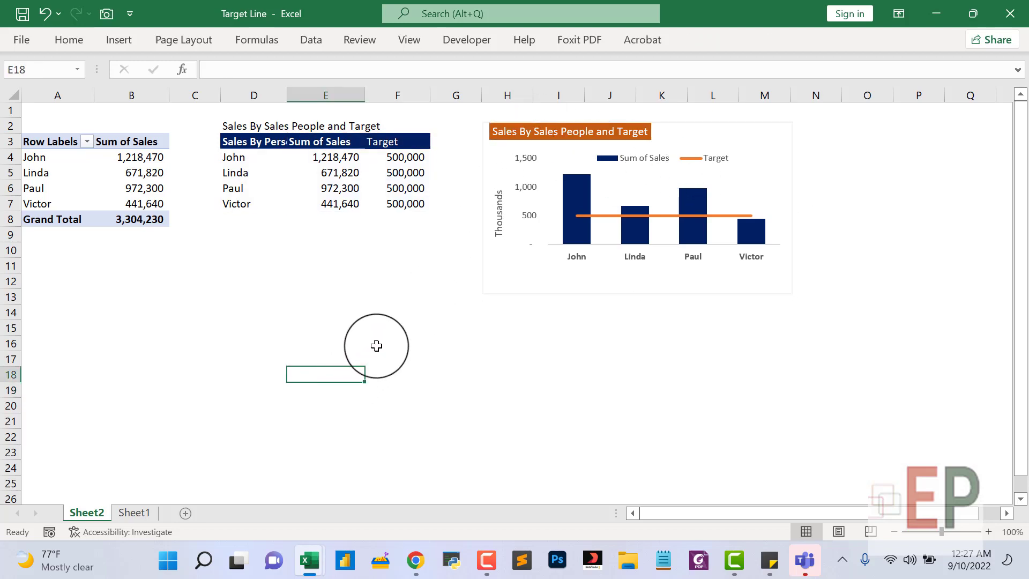
Set the chart title's font size to 8 and close the formatting pane.
{"action": "left_click", "coordinate": [559, 131]}
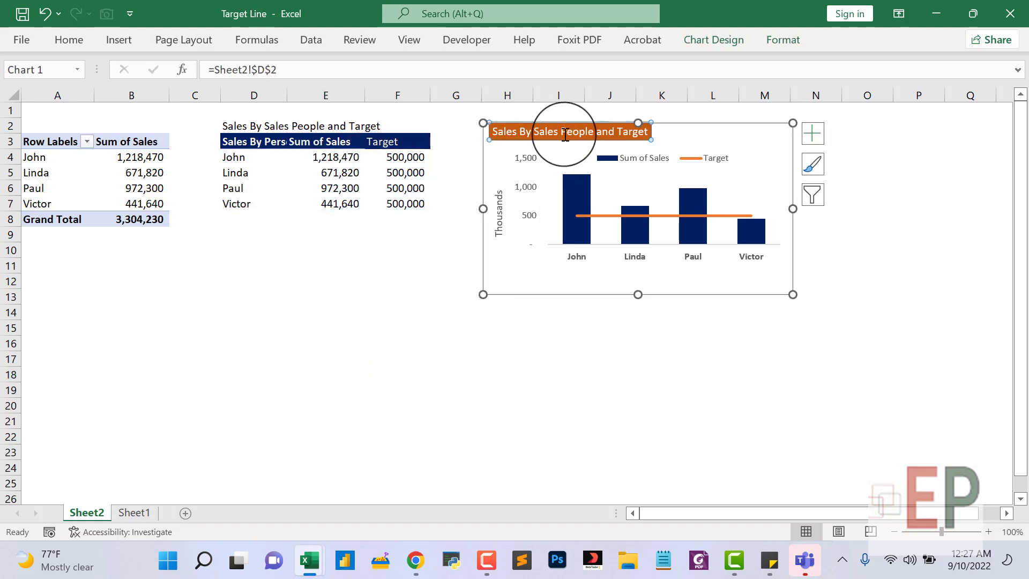
{"action": "double_click", "coordinate": [546, 136]}
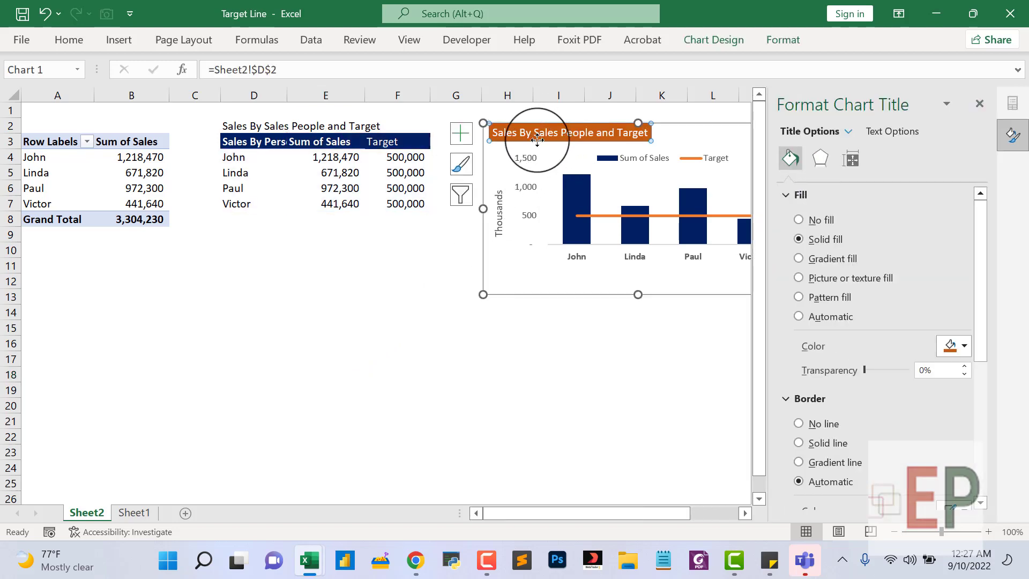
{"action": "left_click", "coordinate": [73, 40]}
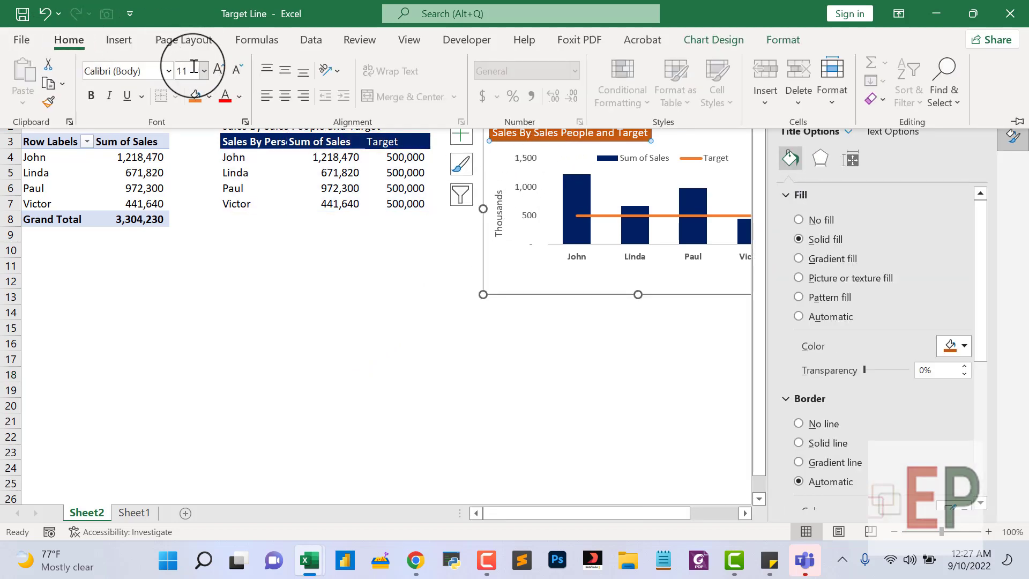
{"action": "left_click", "coordinate": [204, 70]}
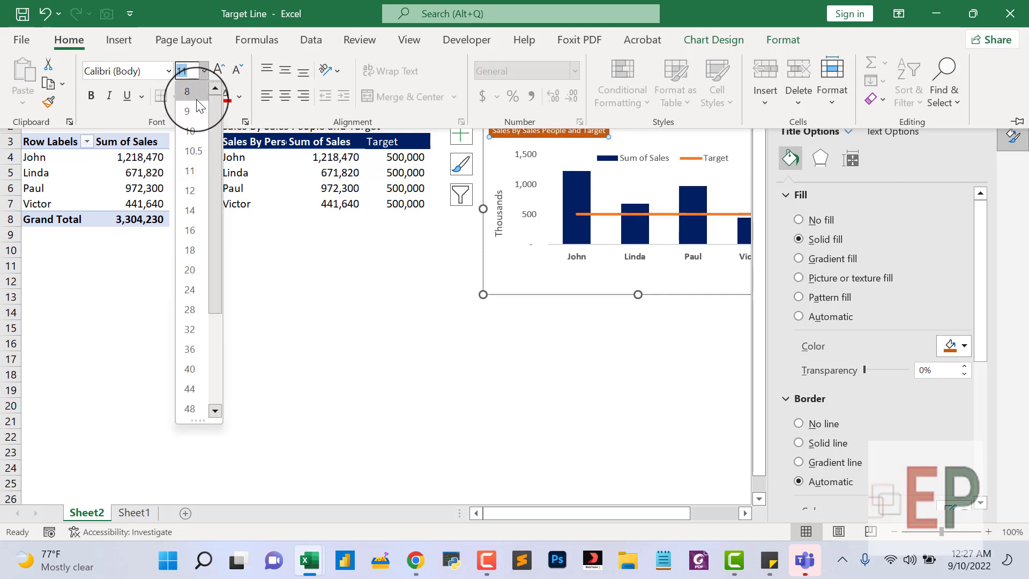
{"action": "left_click", "coordinate": [197, 102]}
{"action": "left_click", "coordinate": [328, 343]}
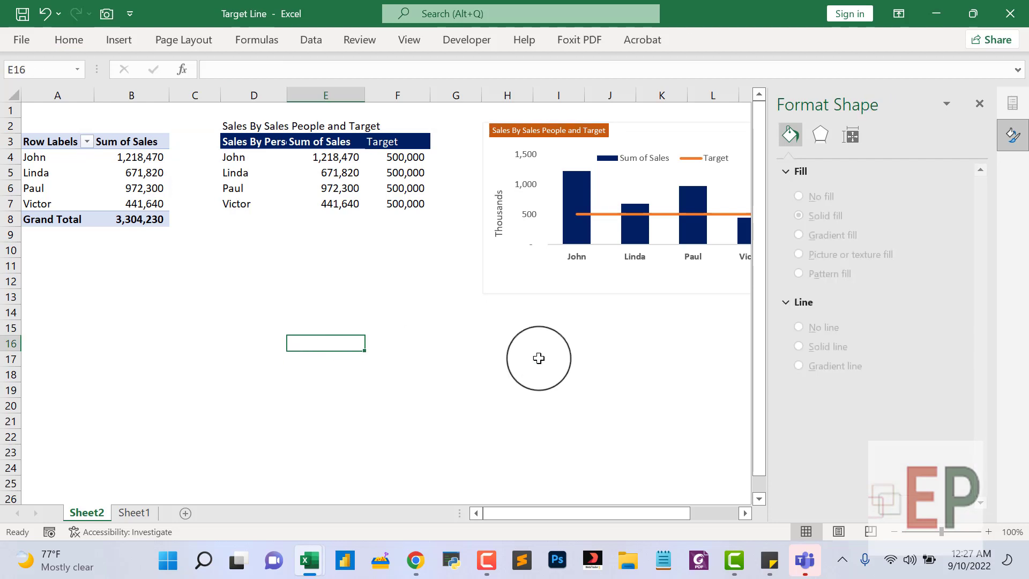
{"action": "left_click", "coordinate": [438, 400]}
{"action": "left_click", "coordinate": [991, 109]}
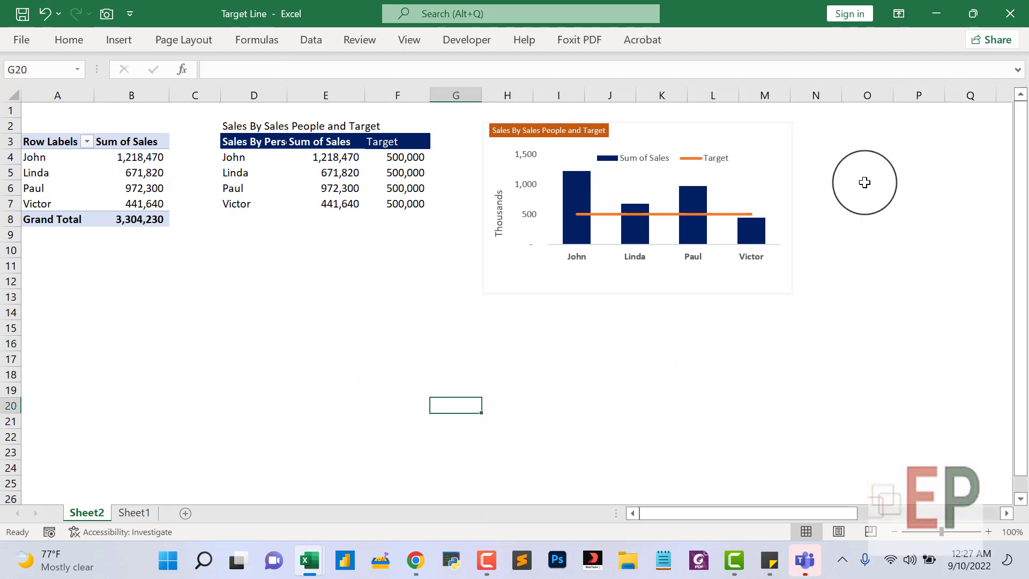
Remove the chart area's border line and move the chart title to the top center of the chart.
{"action": "left_click", "coordinate": [661, 370]}
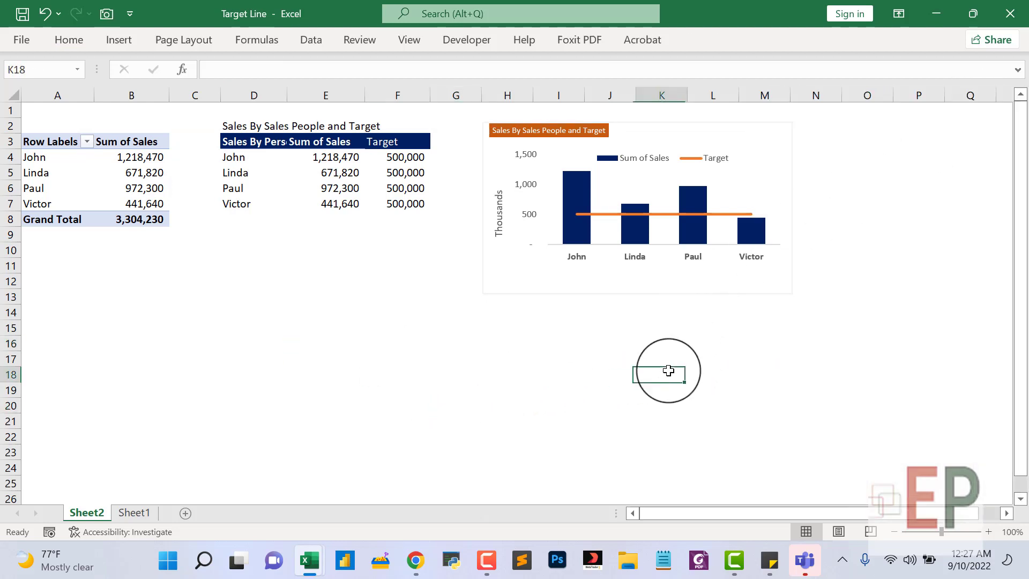
{"action": "left_click", "coordinate": [519, 289]}
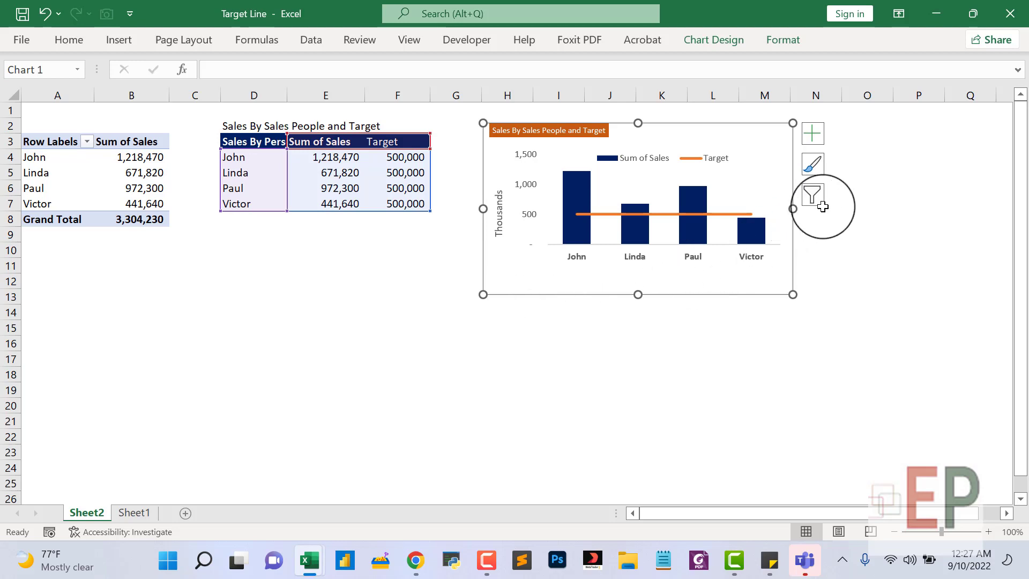
{"action": "right_click", "coordinate": [716, 296]}
{"action": "left_click", "coordinate": [796, 459]}
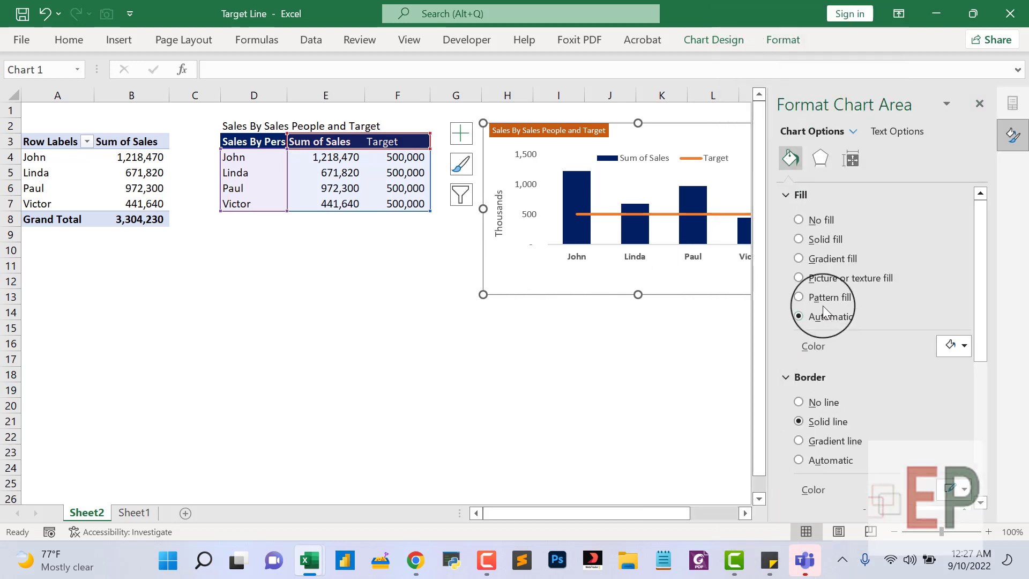
{"action": "left_click", "coordinate": [478, 406]}
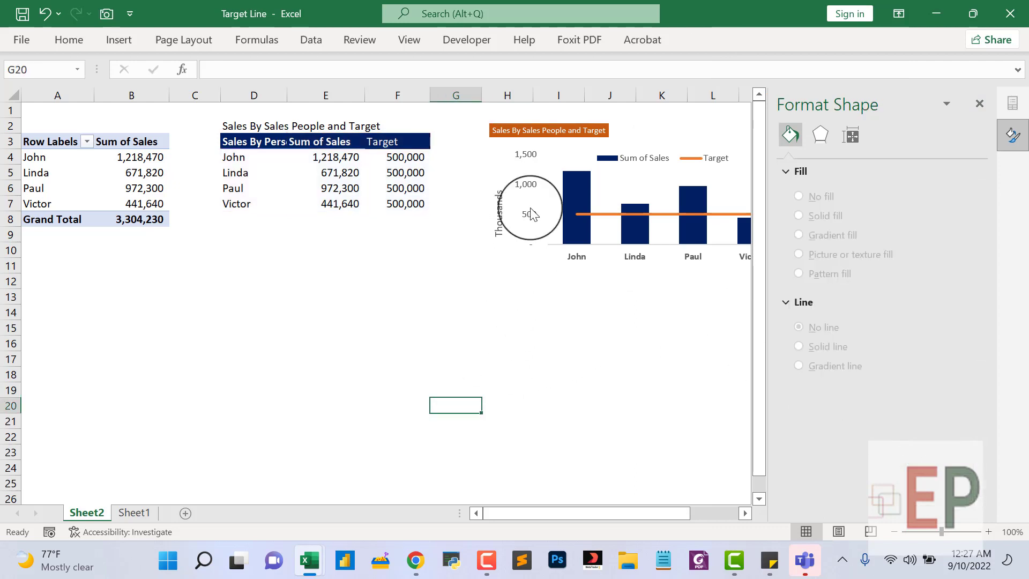
{"action": "left_click", "coordinate": [543, 131]}
{"action": "left_click_drag", "start_coordinate": [550, 139], "coordinate": [659, 140]}
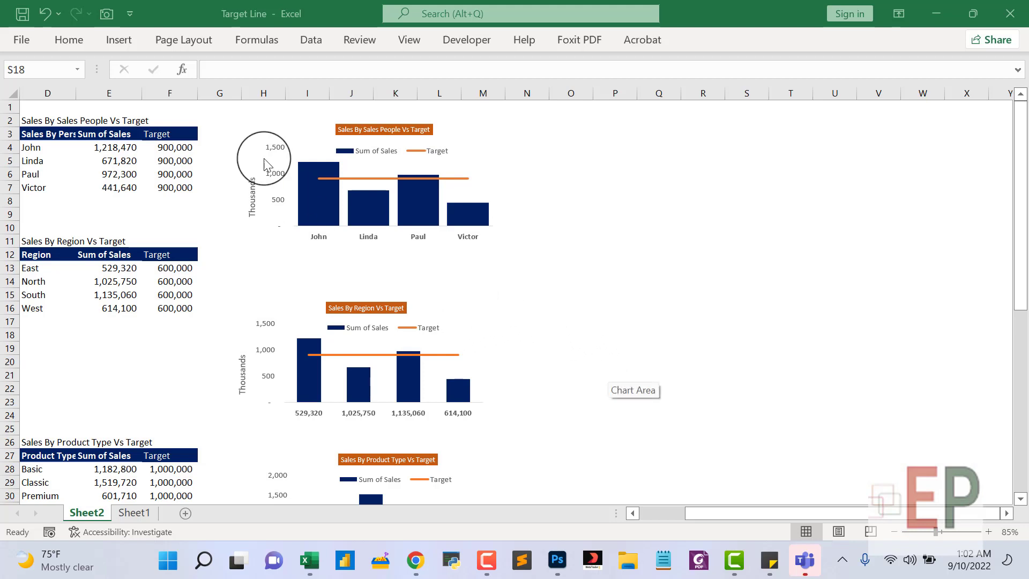
Copy the cell range H2:M13 that lies behind the Sales By Sales People Vs Target chart.
{"action": "left_click", "coordinate": [261, 126]}
{"action": "left_click", "coordinate": [264, 115]}
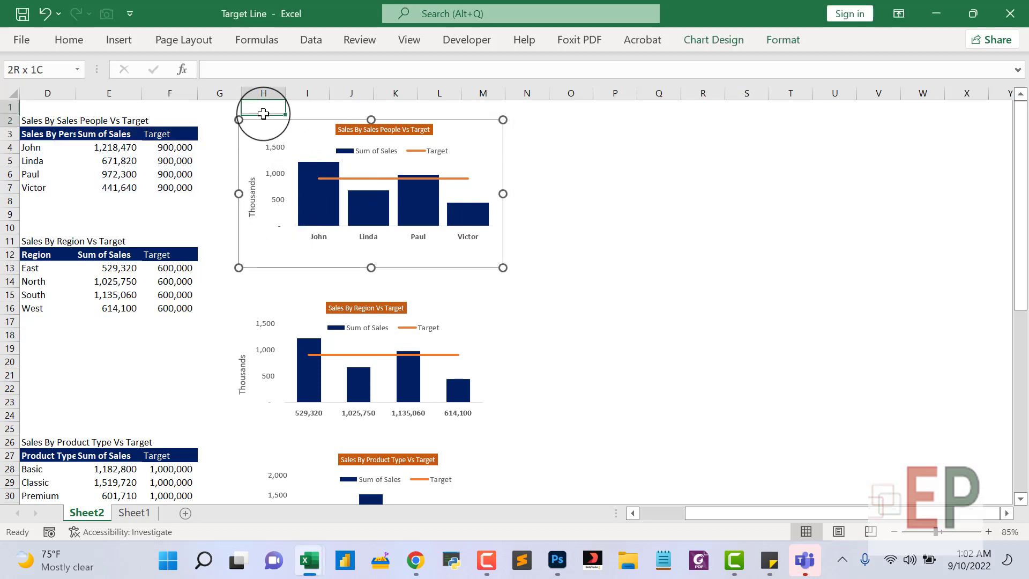
{"action": "left_click", "coordinate": [260, 141]}
{"action": "left_click_drag", "start_coordinate": [251, 115], "coordinate": [485, 266]}
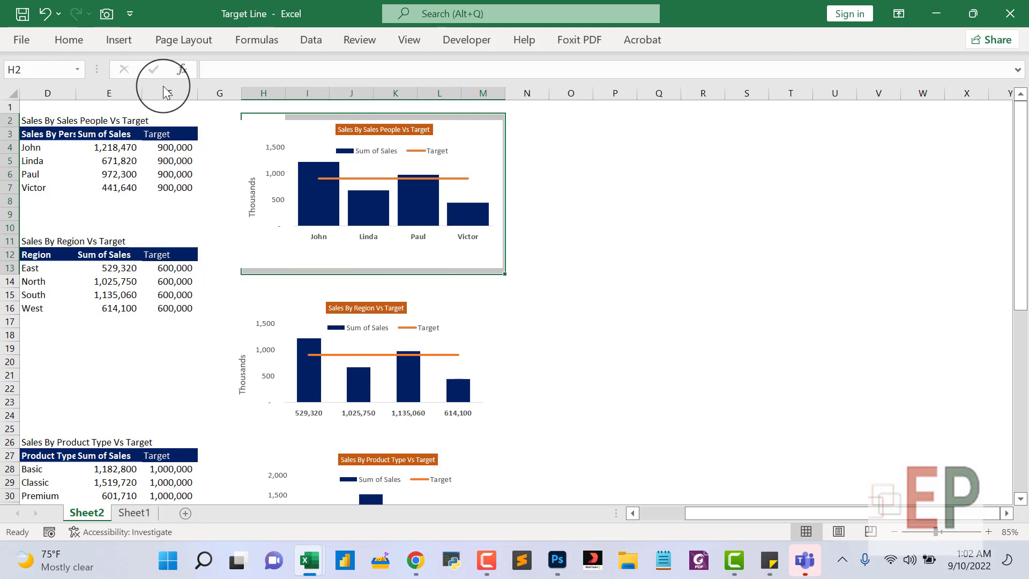
{"action": "key", "text": "ctrl+c"}
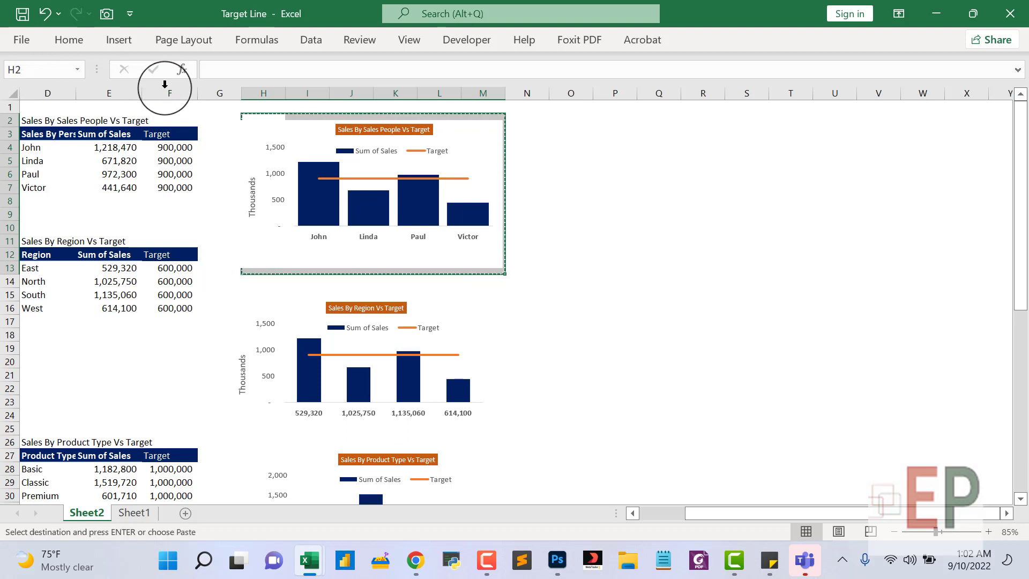
Paste the copied chart cells as a linked picture and place it beside the original chart, over columns O to U.
{"action": "left_click", "coordinate": [69, 41]}
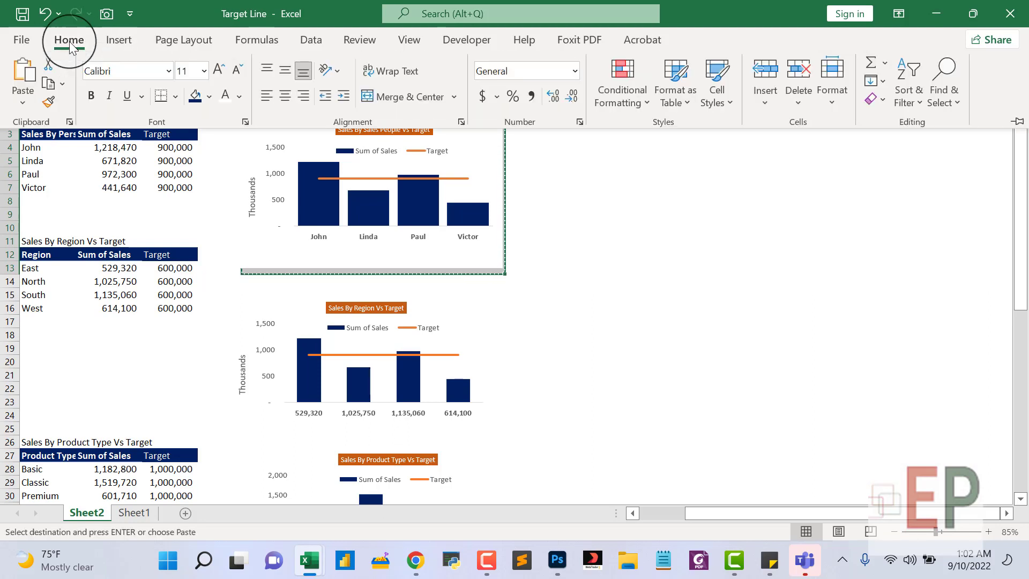
{"action": "left_click", "coordinate": [24, 102]}
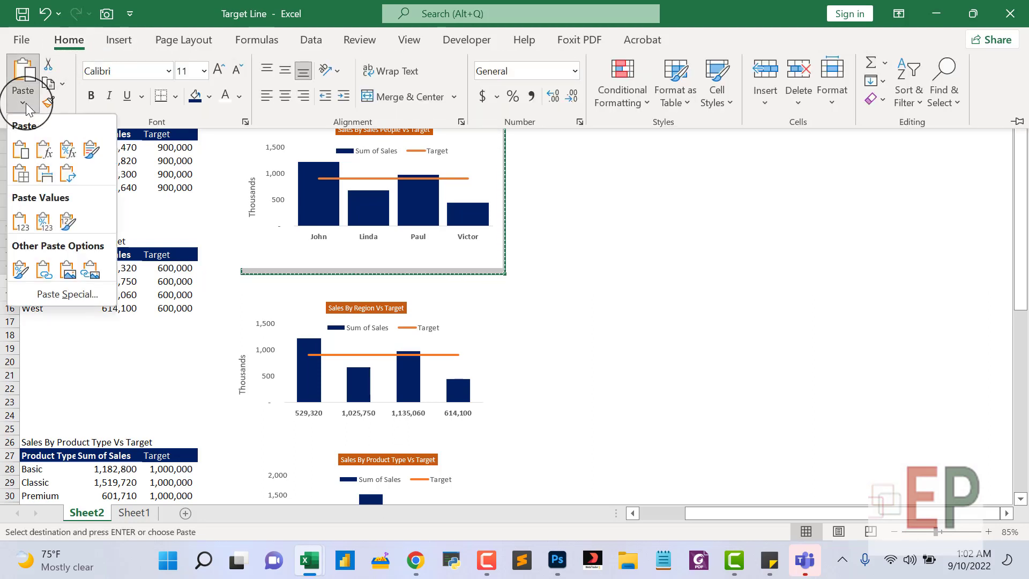
{"action": "left_click", "coordinate": [90, 270]}
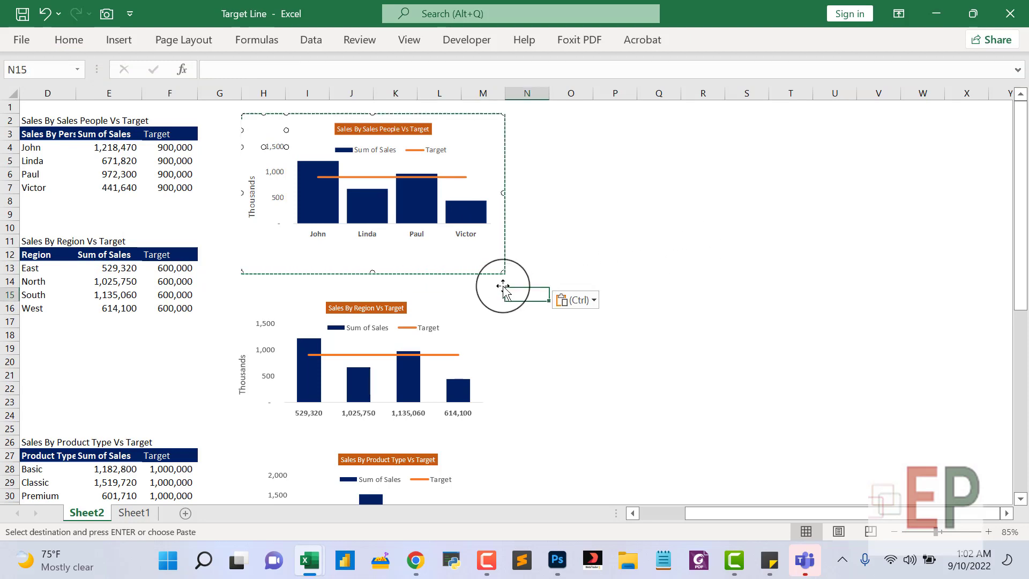
{"action": "key", "text": "Escape"}
{"action": "left_click", "coordinate": [452, 256]}
{"action": "left_click_drag", "start_coordinate": [468, 259], "coordinate": [768, 268]}
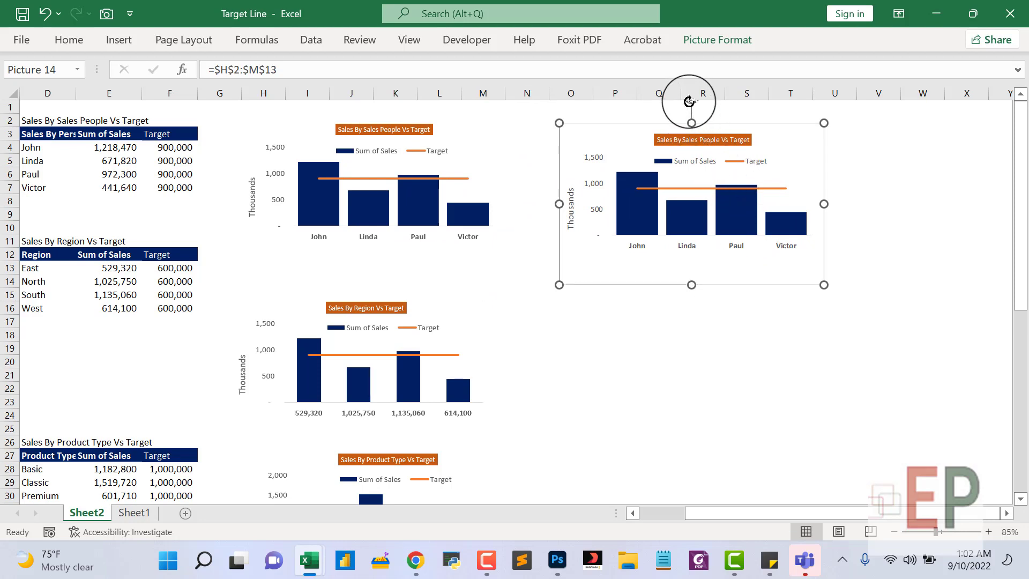
{"action": "left_click", "coordinate": [1018, 70]}
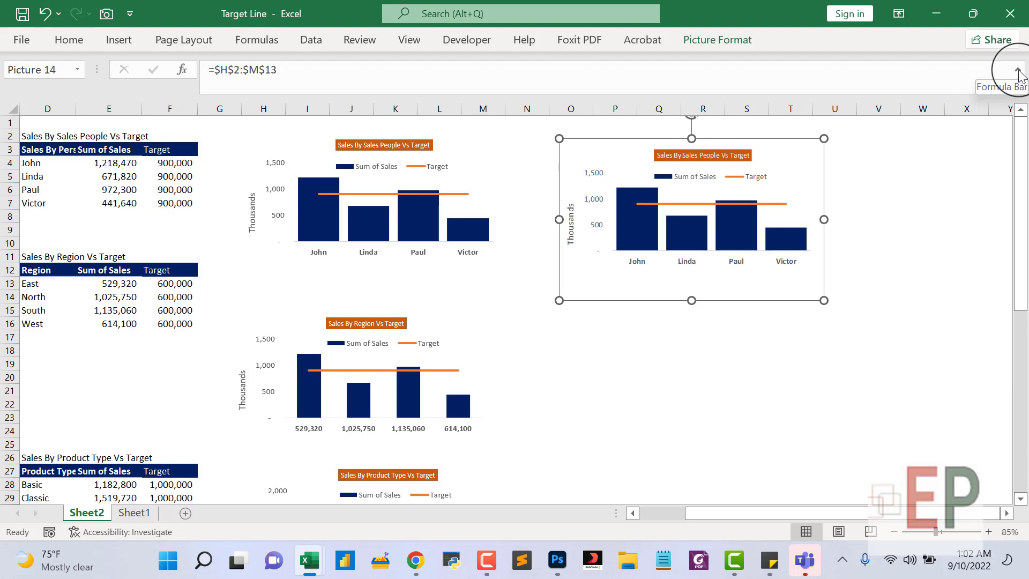
{"action": "left_click", "coordinate": [1018, 70]}
{"action": "left_click", "coordinate": [920, 173]}
Move the linked picture slightly down and rotate it 90 degrees clockwise.
{"action": "left_click", "coordinate": [685, 258]}
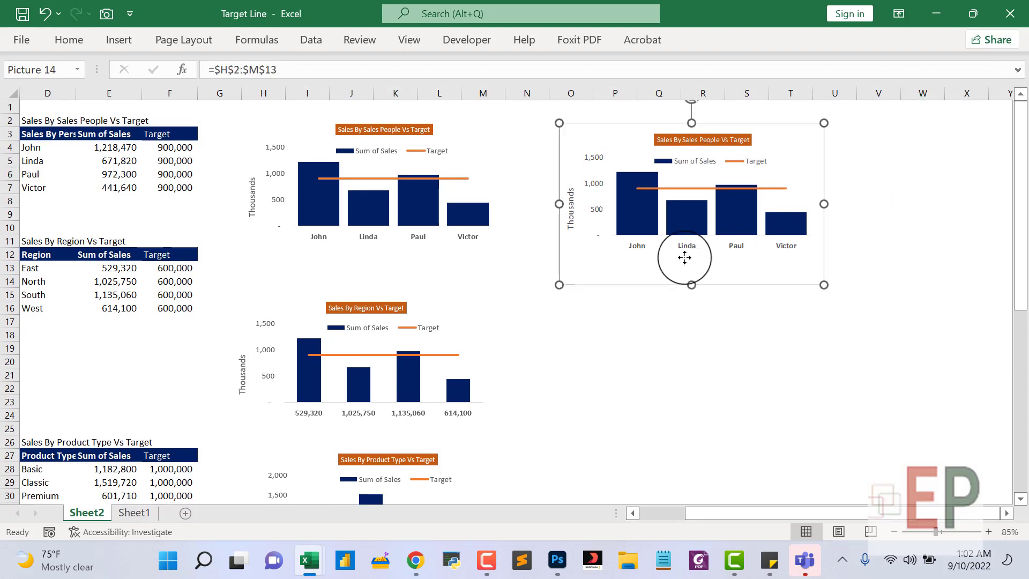
{"action": "left_click_drag", "start_coordinate": [685, 258], "coordinate": [688, 286]}
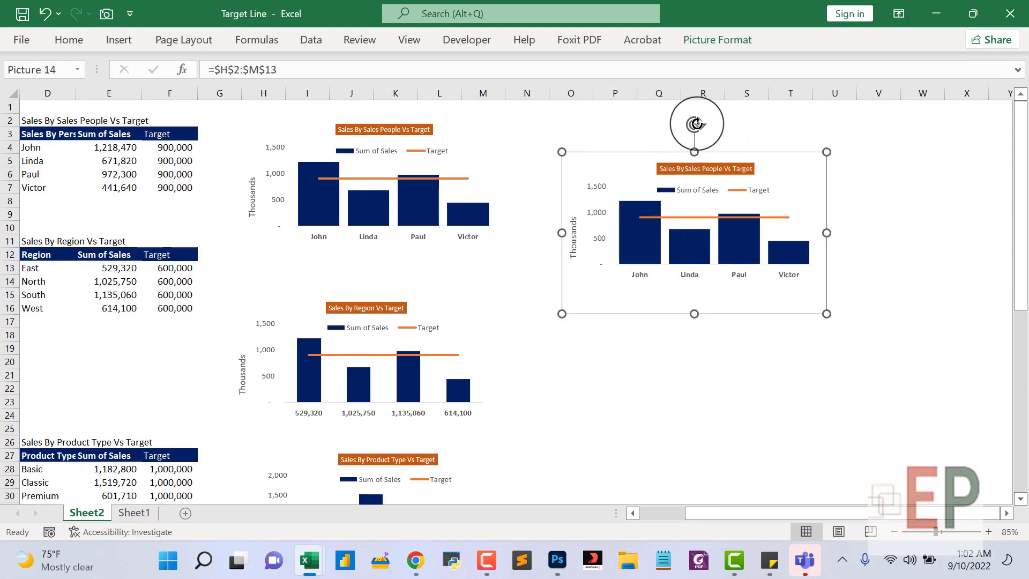
{"action": "left_click_drag", "start_coordinate": [696, 124], "coordinate": [727, 232]}
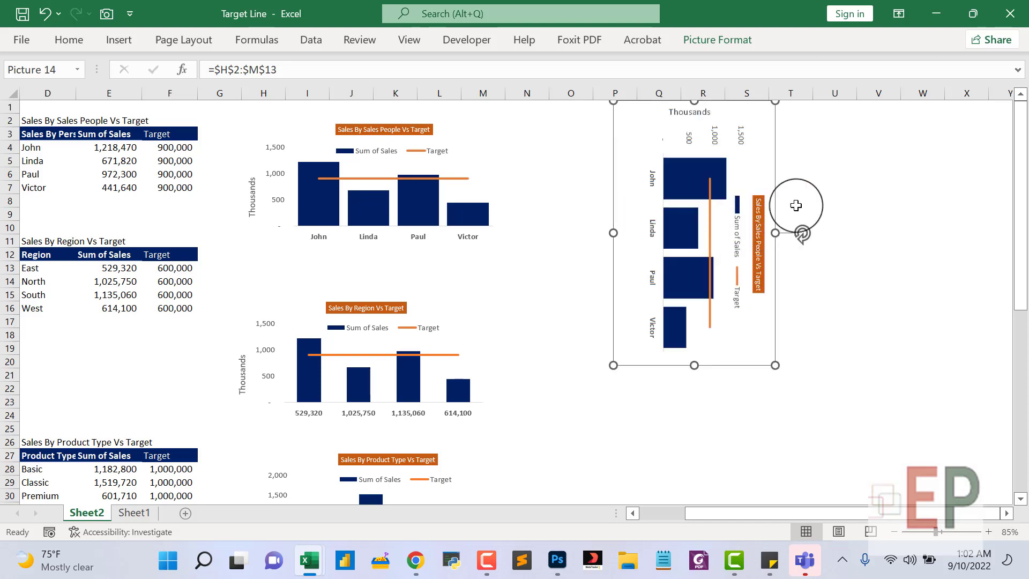
{"action": "left_click", "coordinate": [814, 188]}
{"action": "left_click", "coordinate": [624, 177]}
{"action": "left_click", "coordinate": [322, 247]}
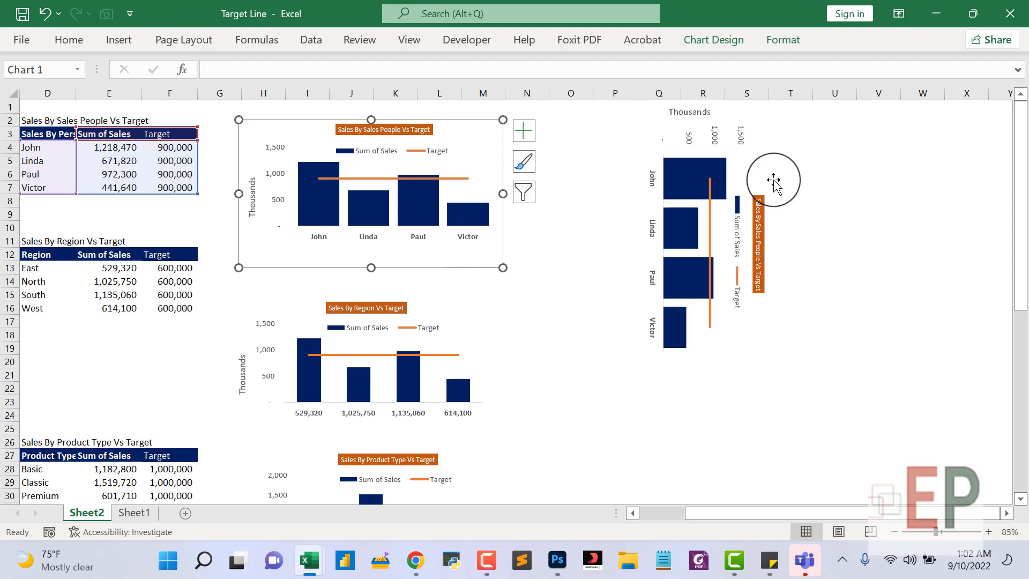
{"action": "left_click", "coordinate": [738, 242]}
{"action": "left_click", "coordinate": [839, 214]}
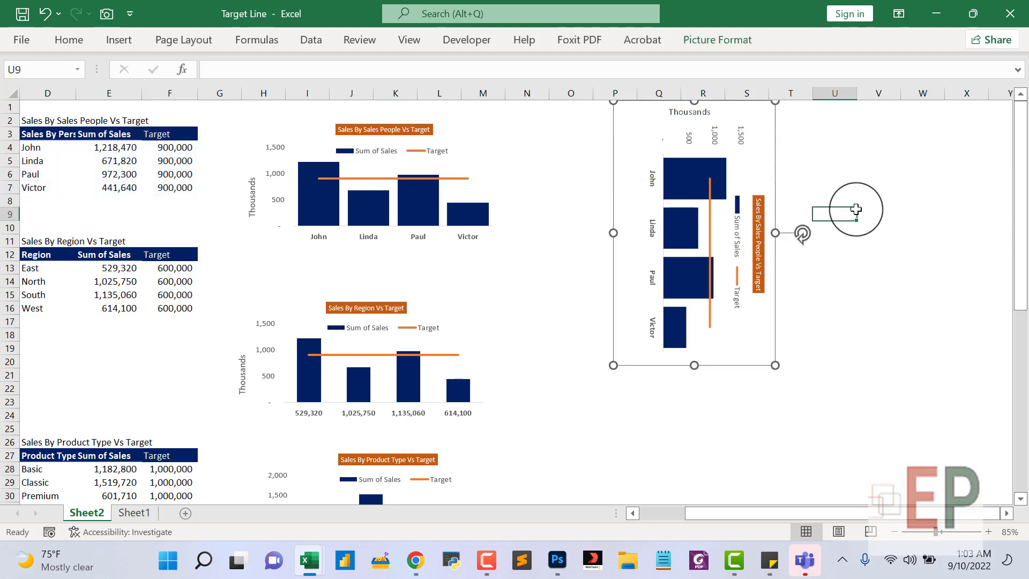
Resize the rotated linked picture, pulling its upper edge down to row 4 and widening it into column U.
{"action": "left_click", "coordinate": [756, 239]}
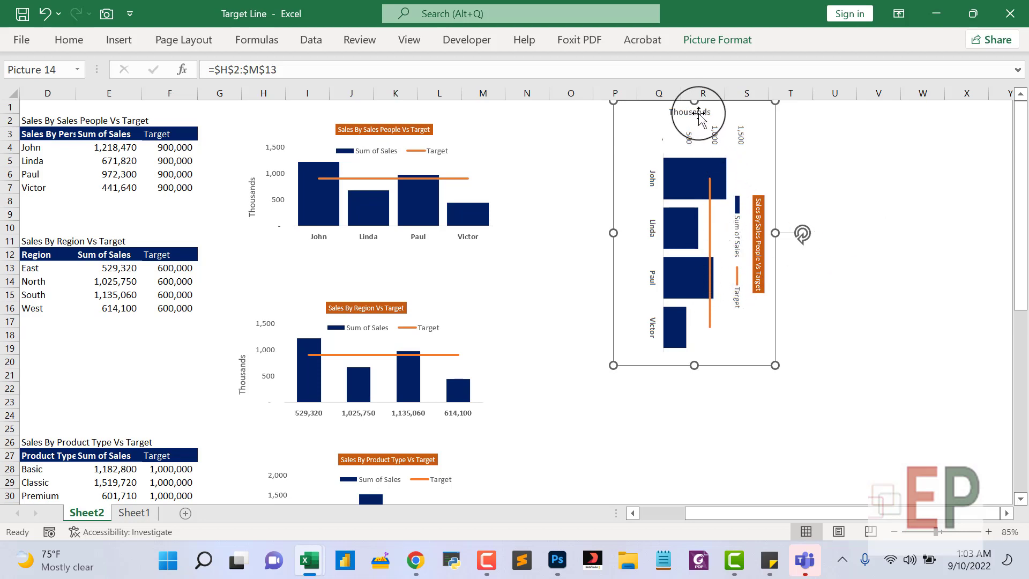
{"action": "left_click_drag", "start_coordinate": [694, 101], "coordinate": [694, 140]}
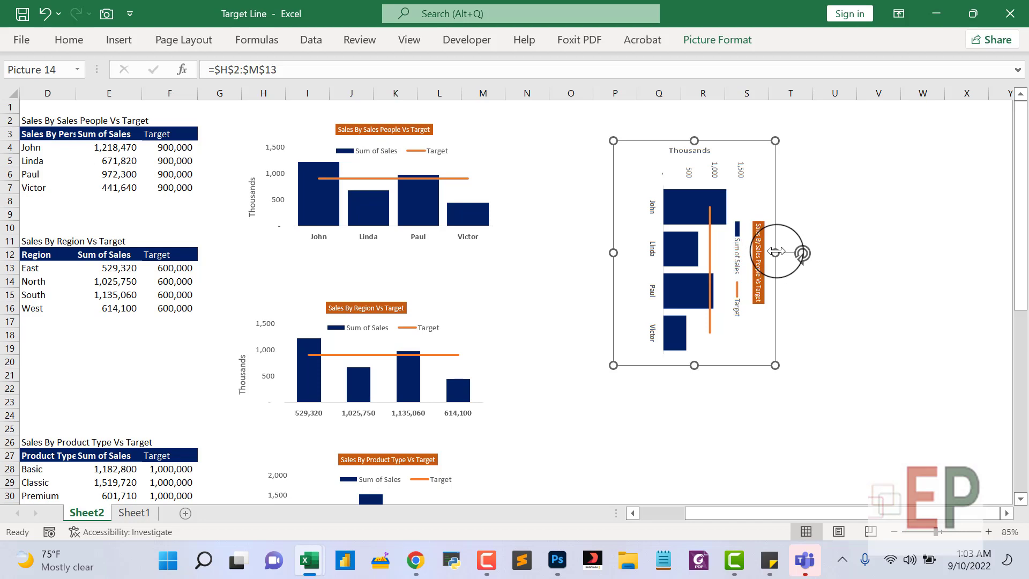
{"action": "left_click_drag", "start_coordinate": [775, 253], "coordinate": [832, 253]}
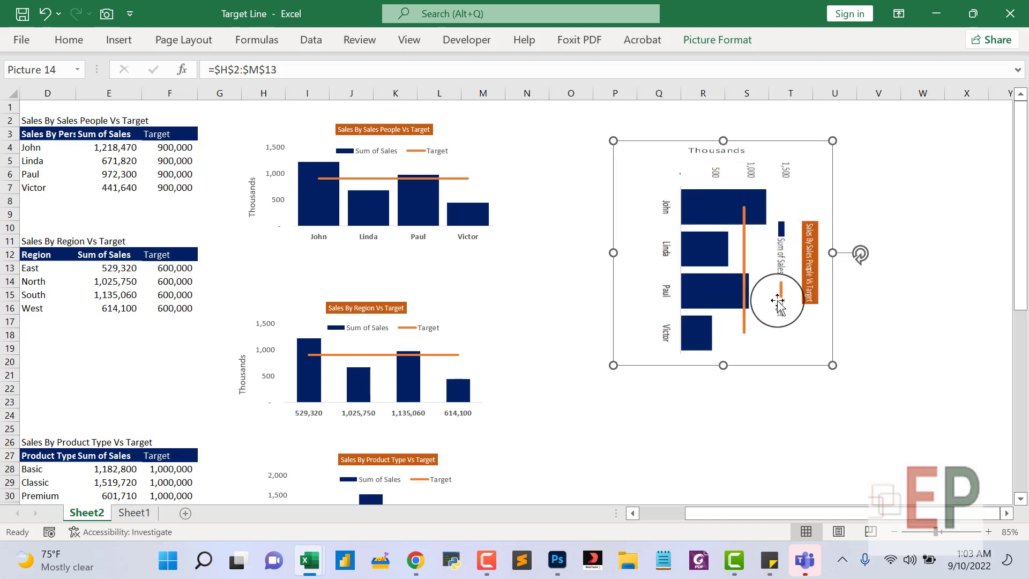
{"action": "left_click", "coordinate": [736, 413]}
{"action": "left_click", "coordinate": [818, 251]}
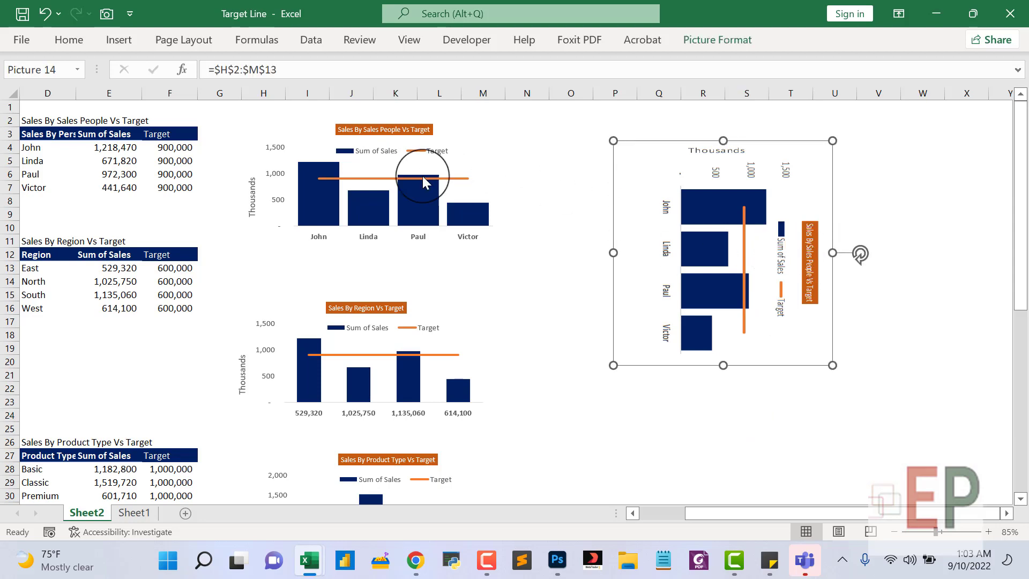
{"action": "left_click", "coordinate": [401, 130]}
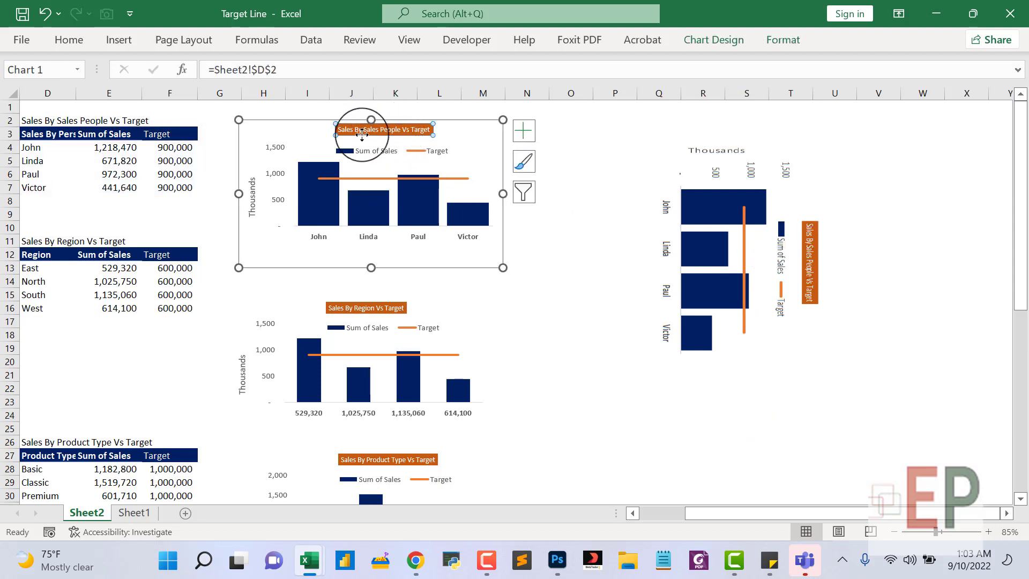
{"action": "key", "text": "Delete"}
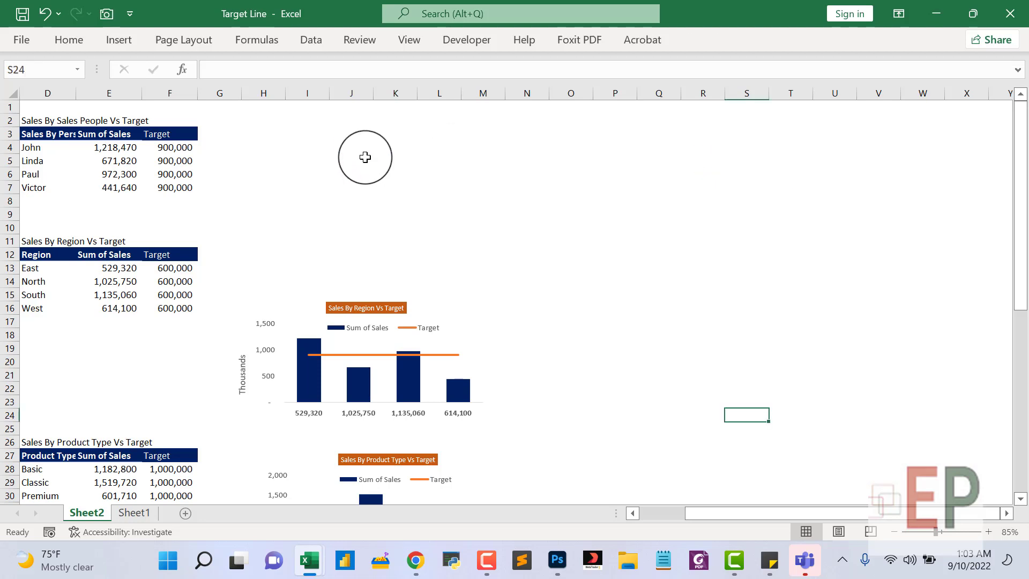
{"action": "key", "text": "ctrl+z"}
{"action": "left_click", "coordinate": [581, 288]}
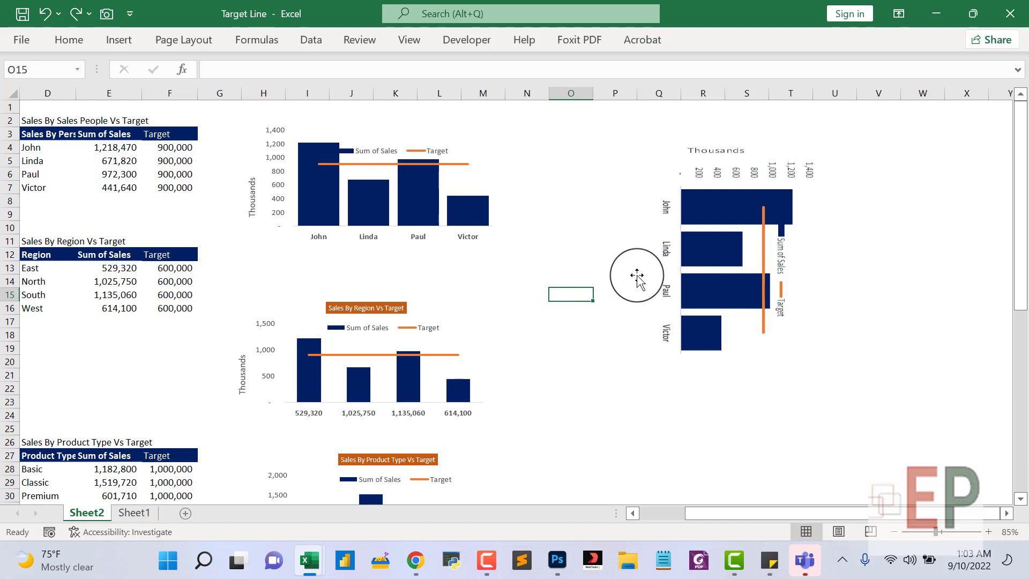
{"action": "key", "text": "ctrl+z"}
Delete the title of the original sales people chart.
{"action": "left_click", "coordinate": [395, 152]}
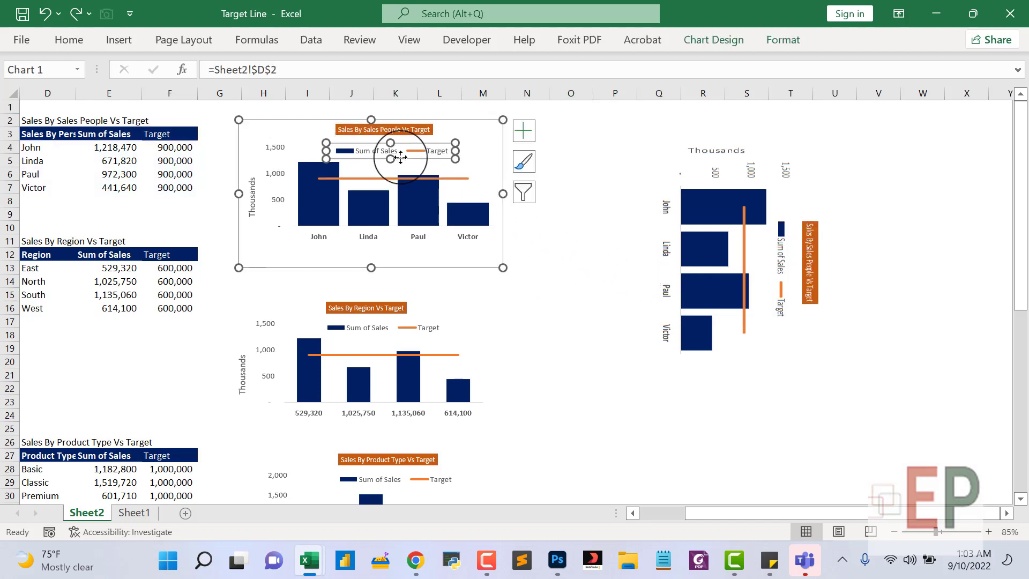
{"action": "left_click", "coordinate": [389, 131]}
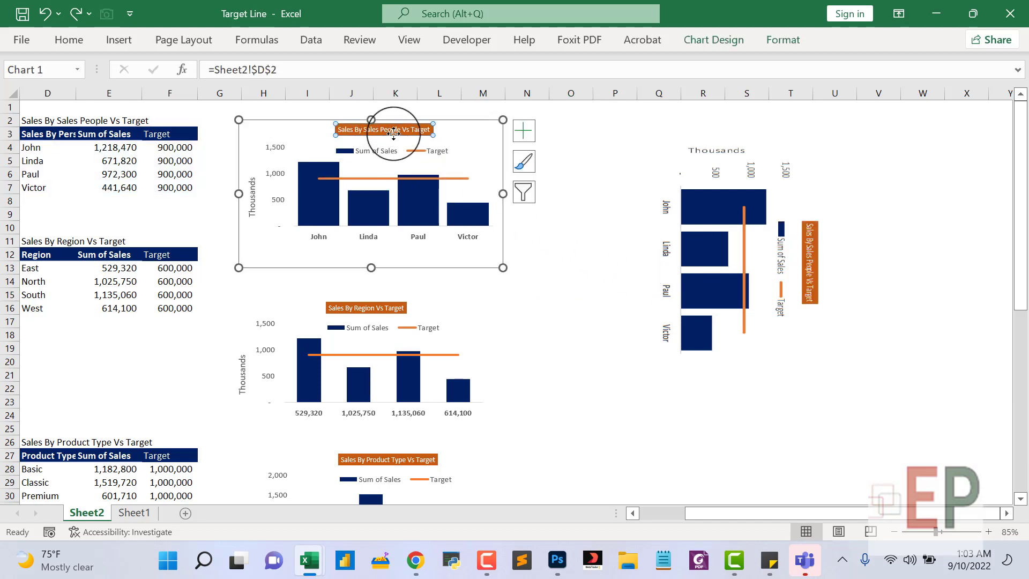
{"action": "key", "text": "Delete"}
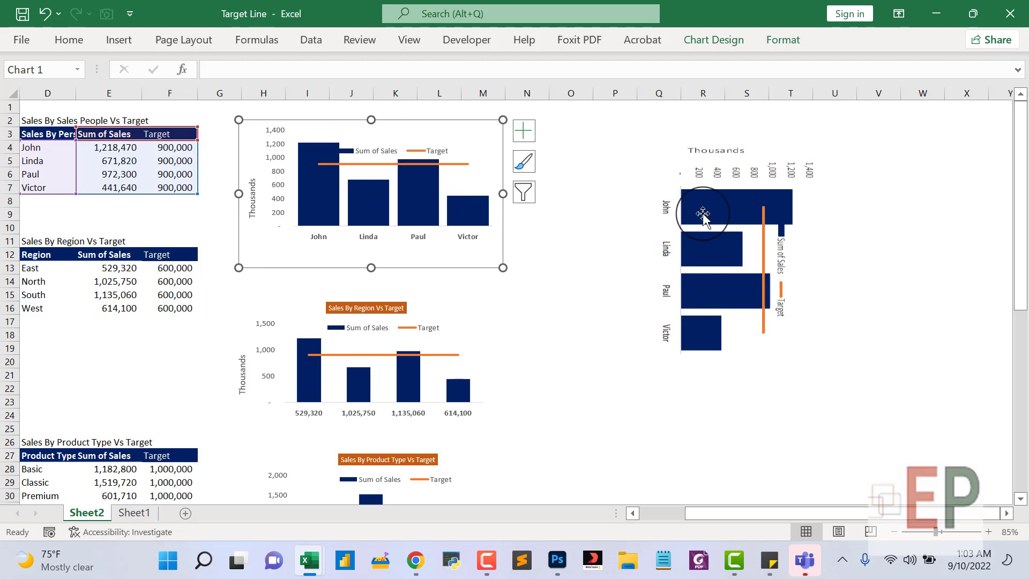
Extend the linked picture's upper edge up to row 2 and narrow the picture slightly.
{"action": "left_click", "coordinate": [690, 181]}
{"action": "left_click_drag", "start_coordinate": [722, 141], "coordinate": [723, 117]}
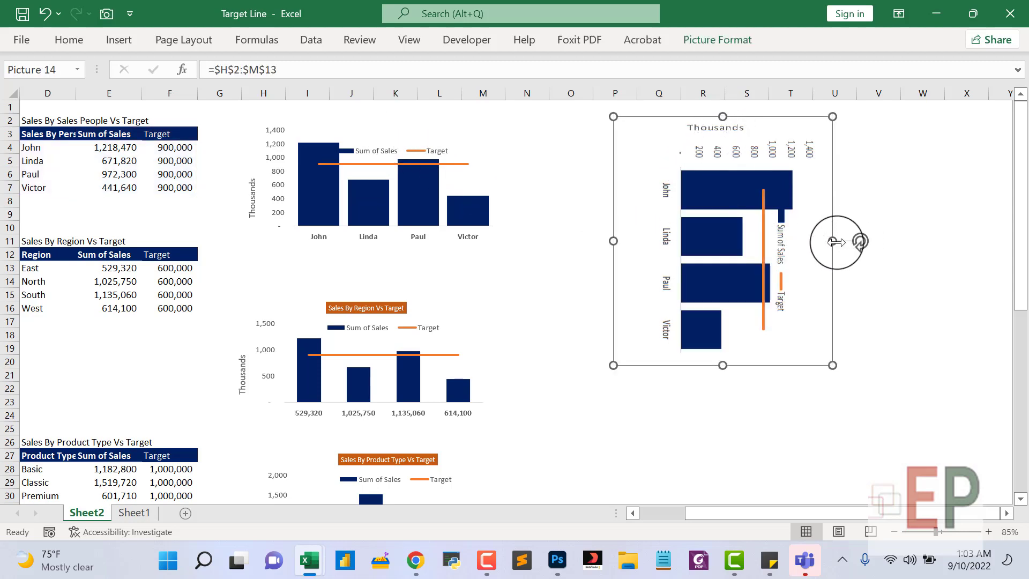
{"action": "left_click_drag", "start_coordinate": [832, 240], "coordinate": [812, 241]}
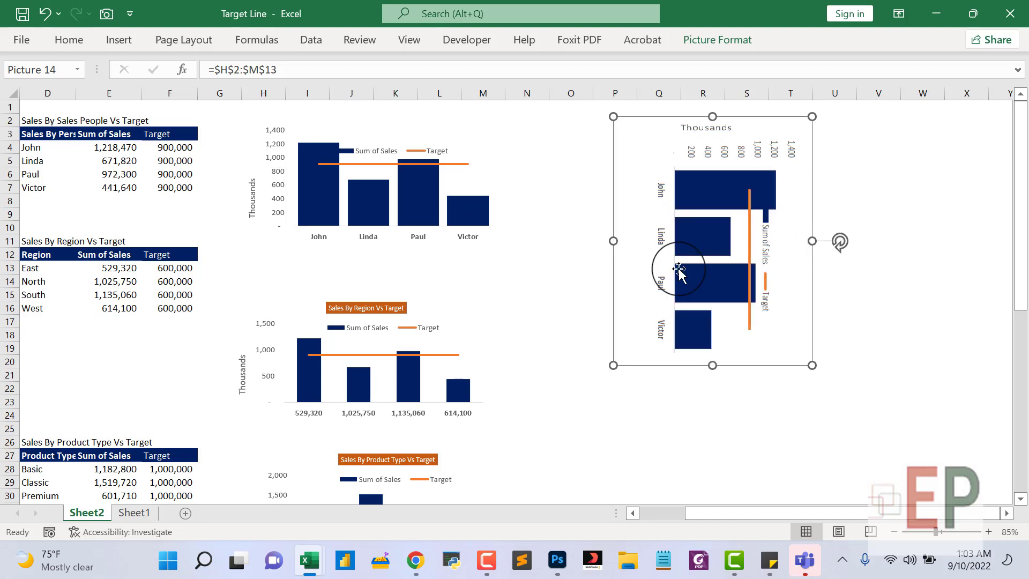
Move the legend of the original sales people chart below the category labels.
{"action": "left_click", "coordinate": [358, 155]}
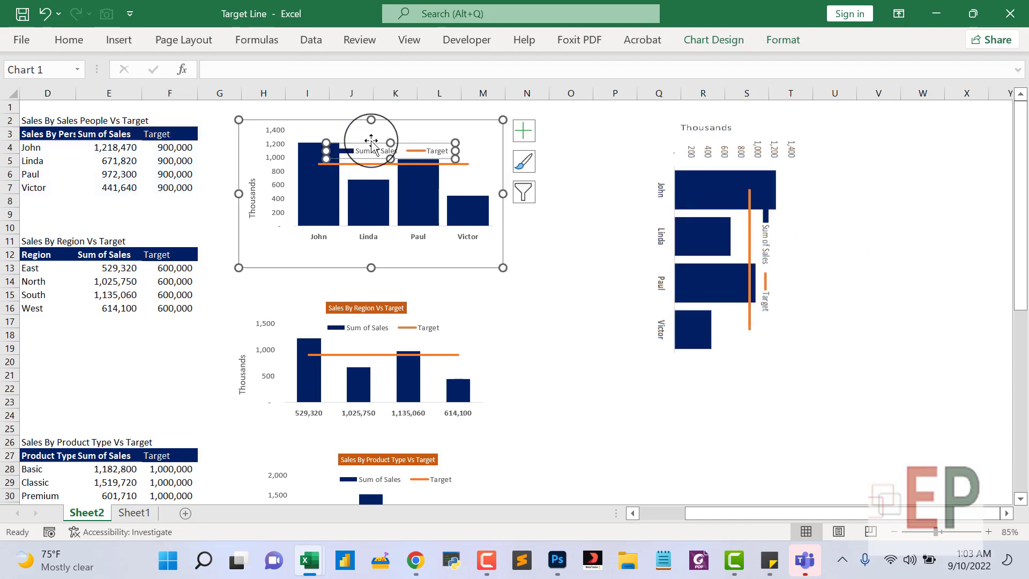
{"action": "left_click_drag", "start_coordinate": [373, 144], "coordinate": [350, 263]}
{"action": "left_click", "coordinate": [516, 327]}
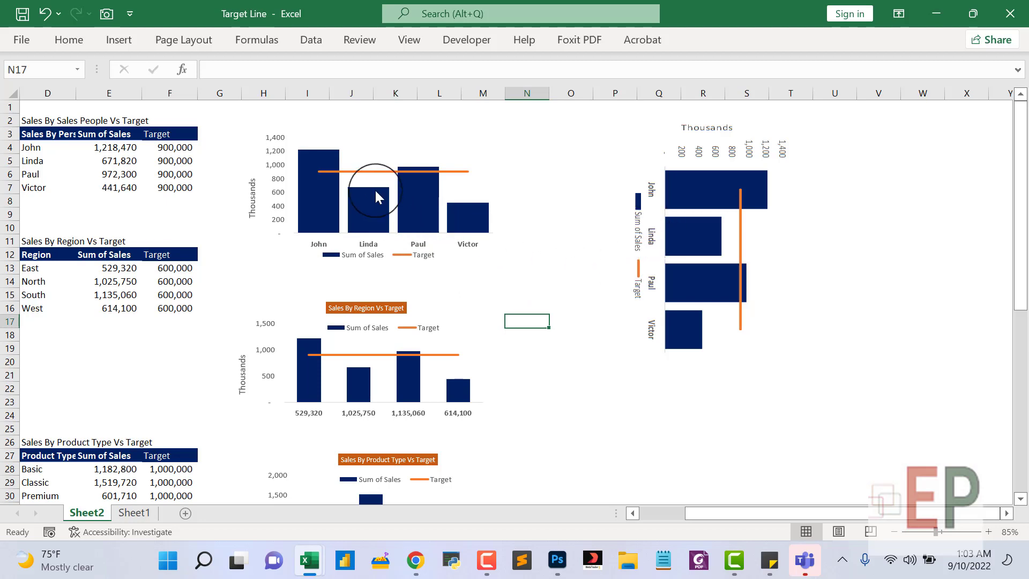
{"action": "key", "text": "ctrl+z"}
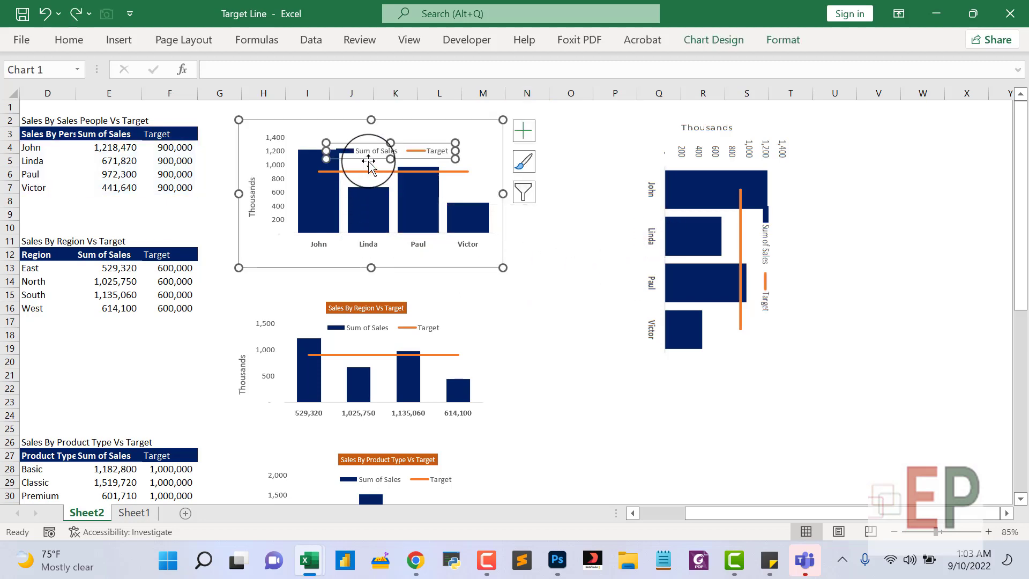
{"action": "left_click", "coordinate": [354, 253]}
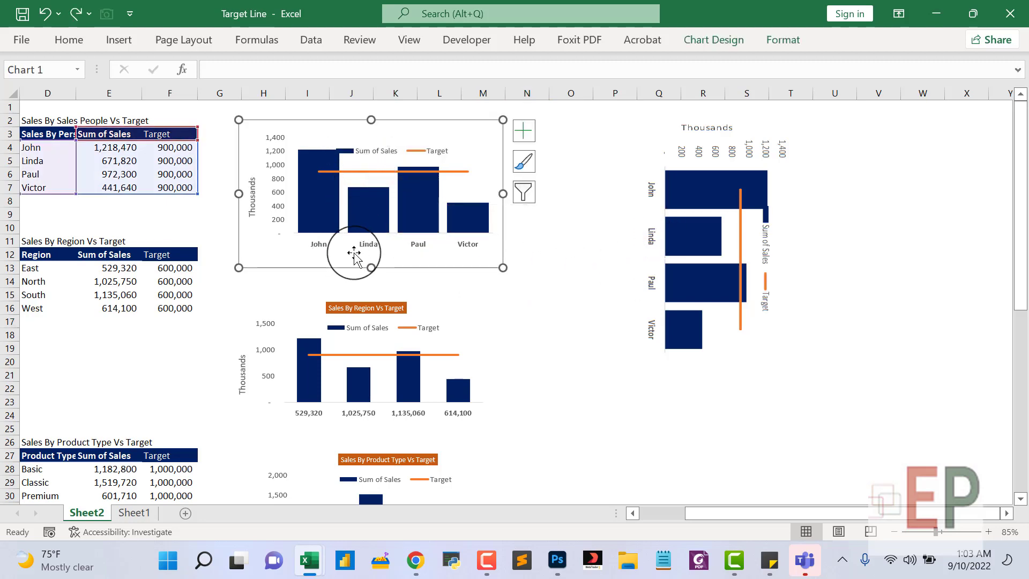
{"action": "left_click", "coordinate": [362, 153]}
{"action": "left_click_drag", "start_coordinate": [366, 157], "coordinate": [350, 269]}
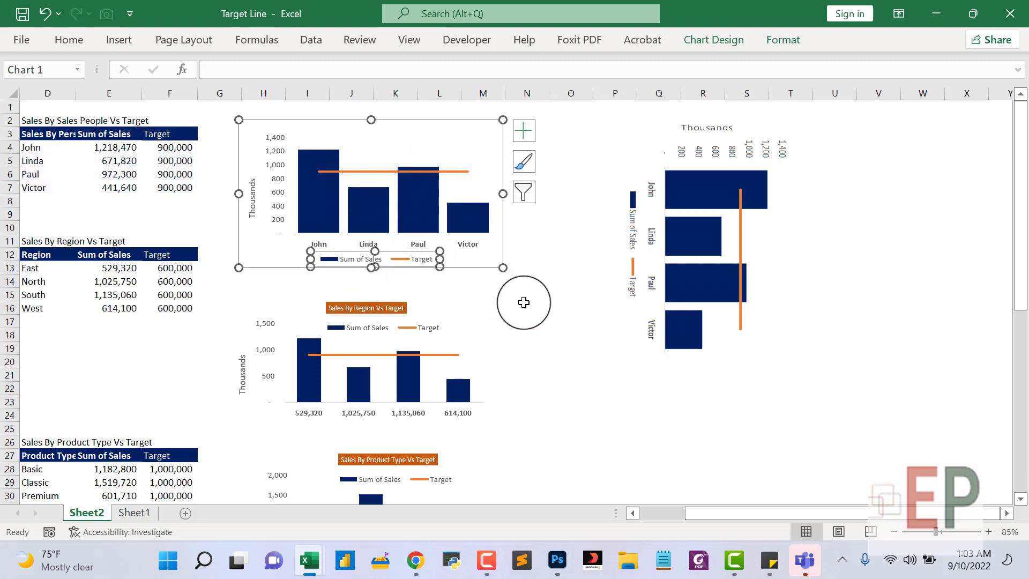
{"action": "left_click", "coordinate": [527, 320]}
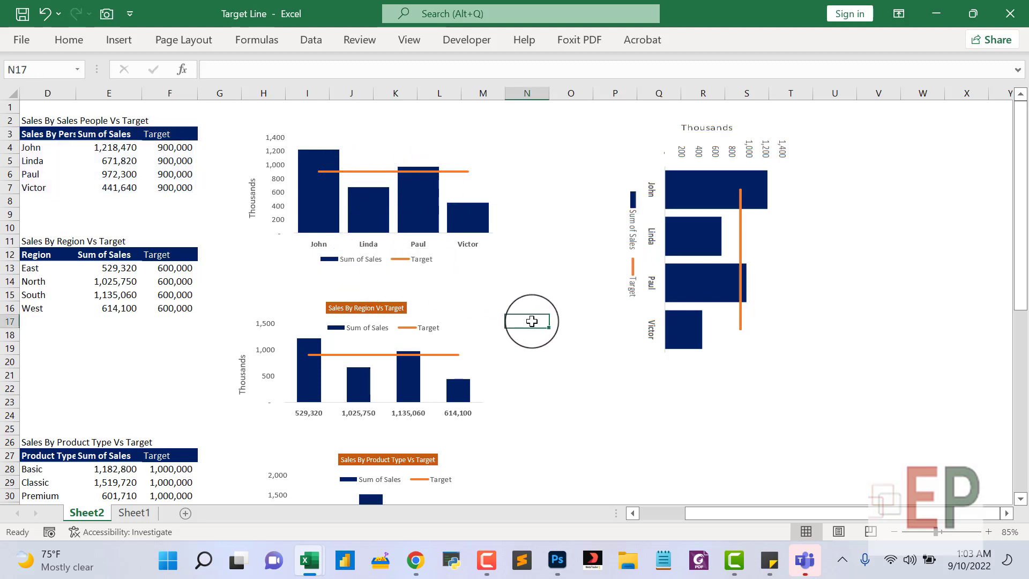
Enlarge the original sales people chart slightly upward and toward column N.
{"action": "left_click", "coordinate": [293, 181]}
{"action": "left_click_drag", "start_coordinate": [370, 115], "coordinate": [369, 112]}
{"action": "left_click_drag", "start_coordinate": [504, 190], "coordinate": [517, 190]}
{"action": "left_click", "coordinate": [557, 320]}
Shift the chart's legend to the right so it sits under Linda and Paul.
{"action": "left_click", "coordinate": [470, 241]}
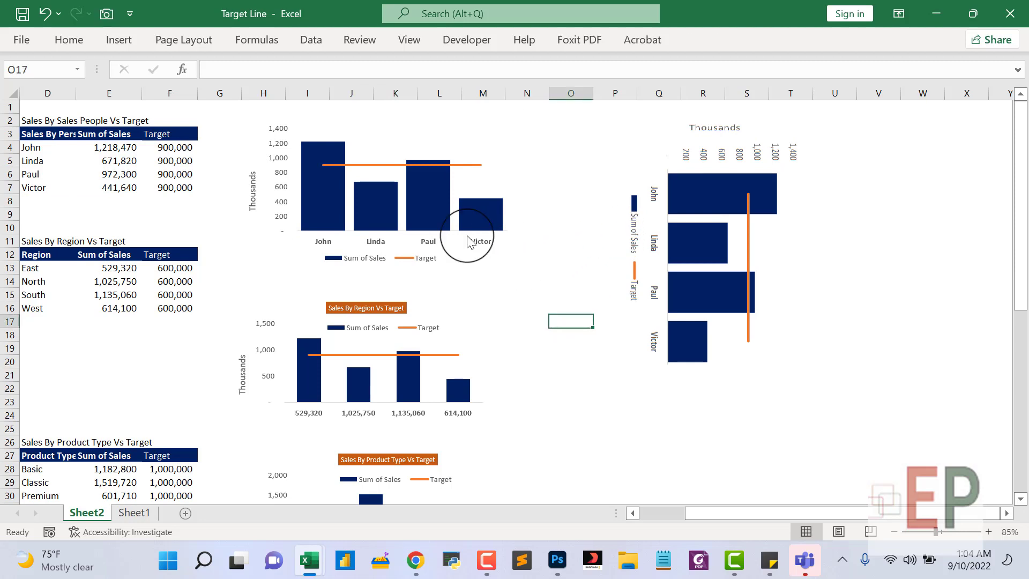
{"action": "left_click", "coordinate": [382, 252]}
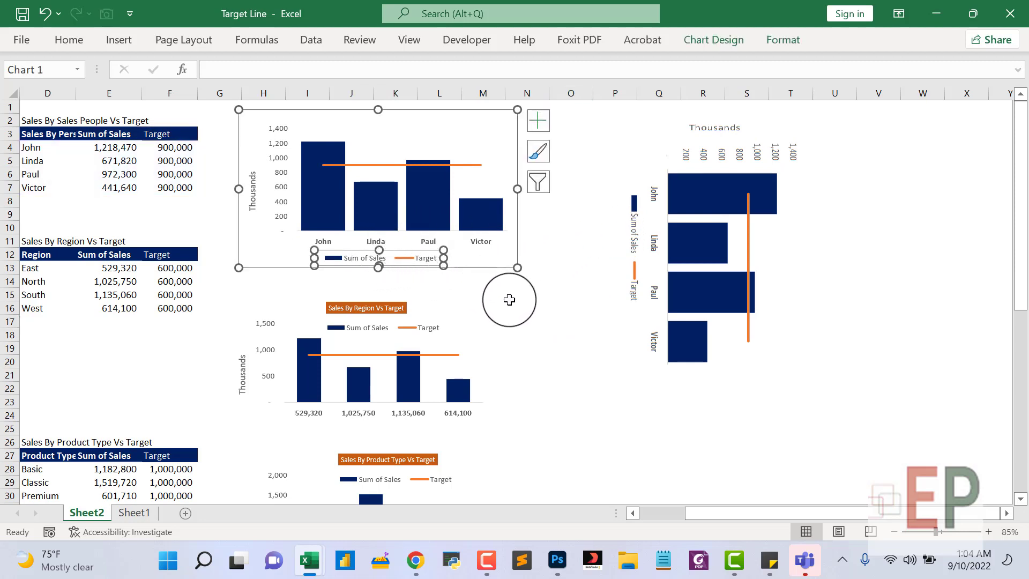
{"action": "left_click", "coordinate": [441, 244]}
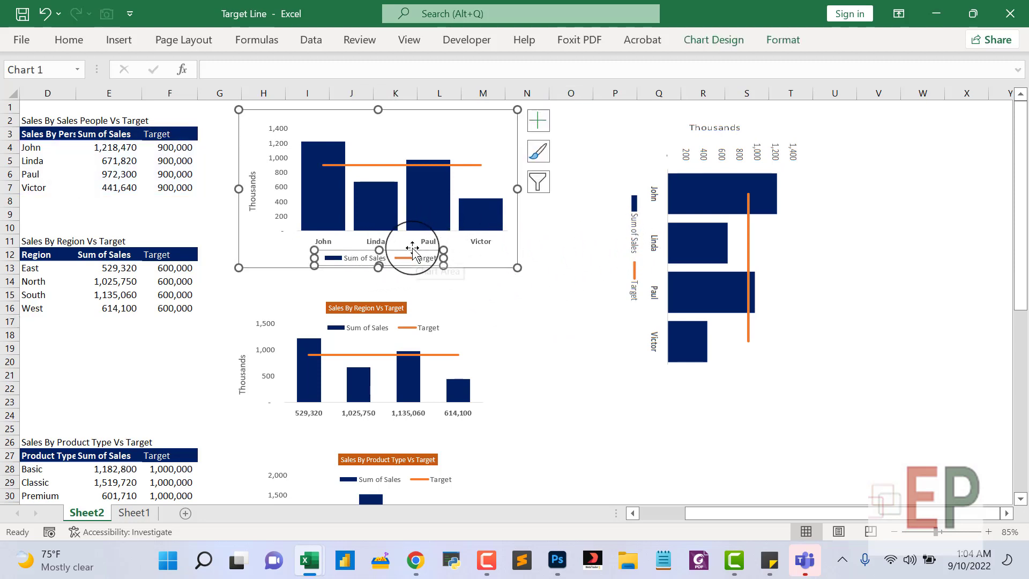
{"action": "left_click_drag", "start_coordinate": [412, 249], "coordinate": [441, 253]}
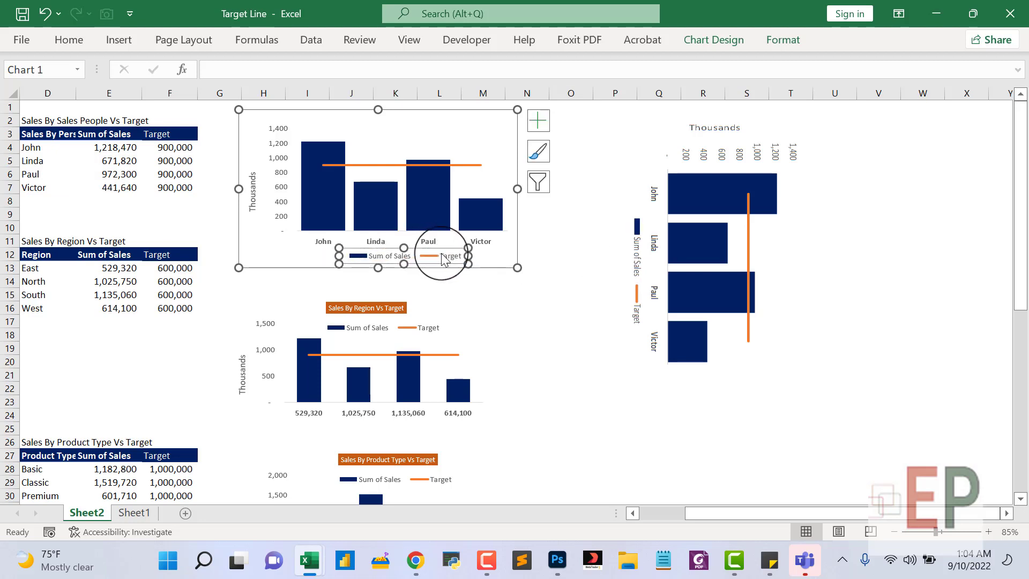
Delete the Thousands label from the value axis of the original sales people chart.
{"action": "left_click", "coordinate": [608, 144]}
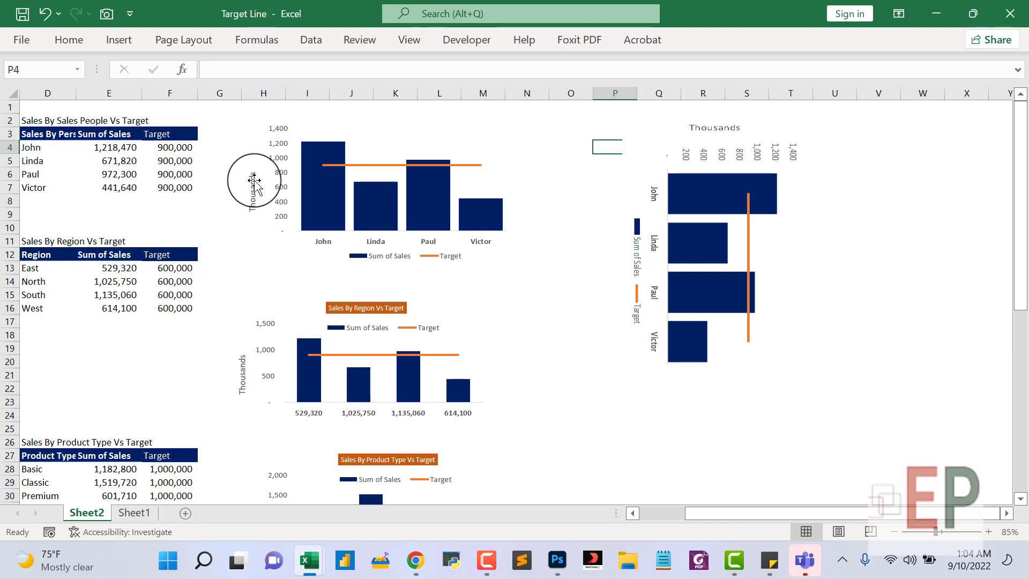
{"action": "left_click", "coordinate": [255, 209]}
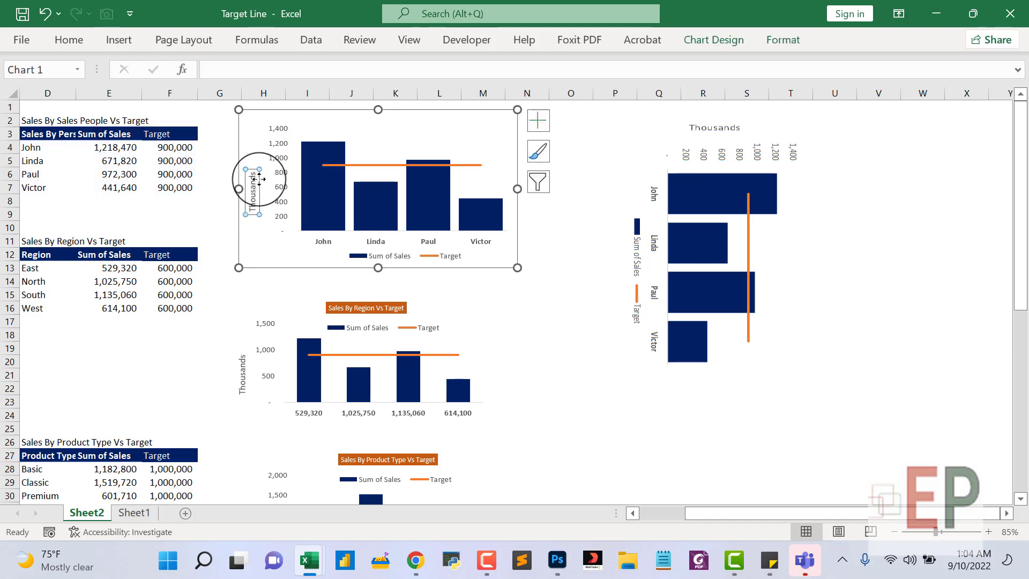
{"action": "key", "text": "Delete"}
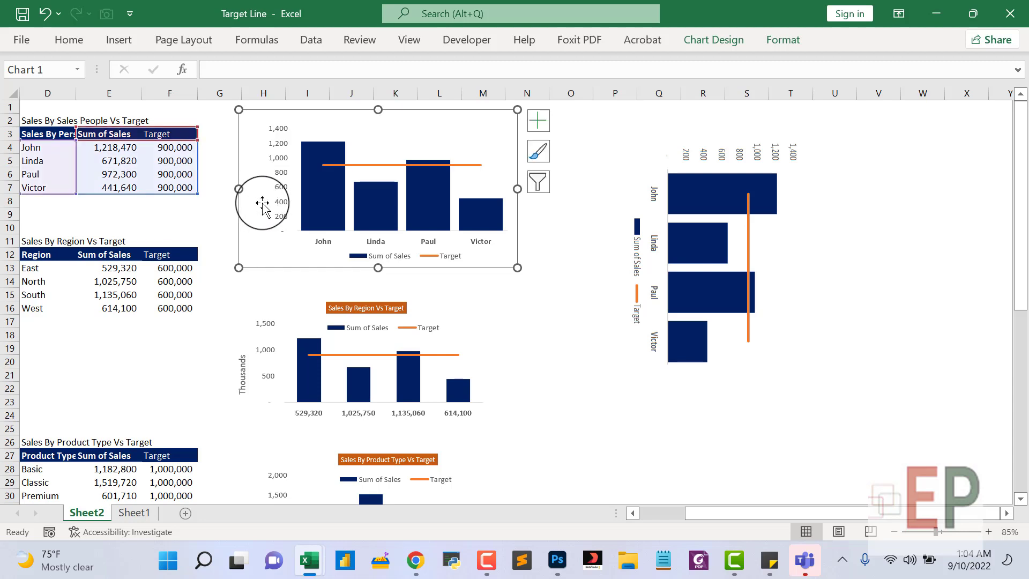
Widen the original sales people chart slightly toward column G and stretch its rotated linked picture slightly into column U.
{"action": "left_click", "coordinate": [282, 180]}
{"action": "left_click", "coordinate": [313, 182]}
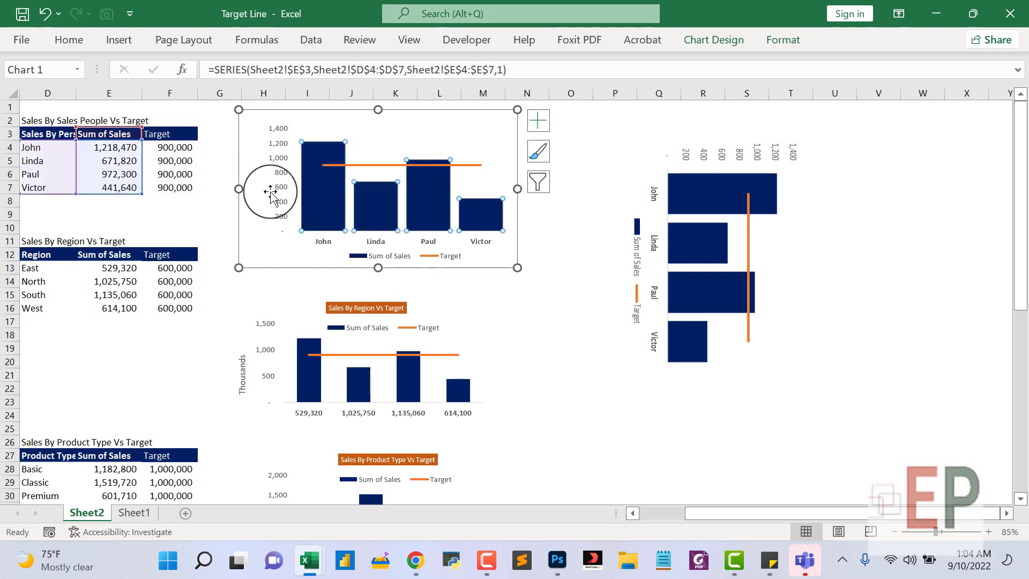
{"action": "left_click", "coordinate": [240, 187]}
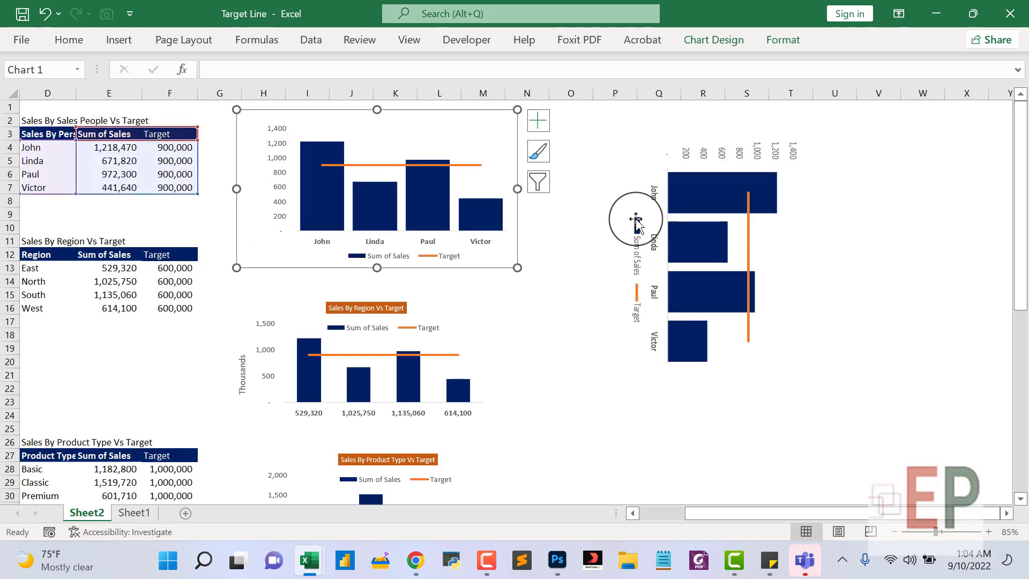
{"action": "left_click", "coordinate": [664, 225]}
{"action": "left_click_drag", "start_coordinate": [808, 239], "coordinate": [814, 241]}
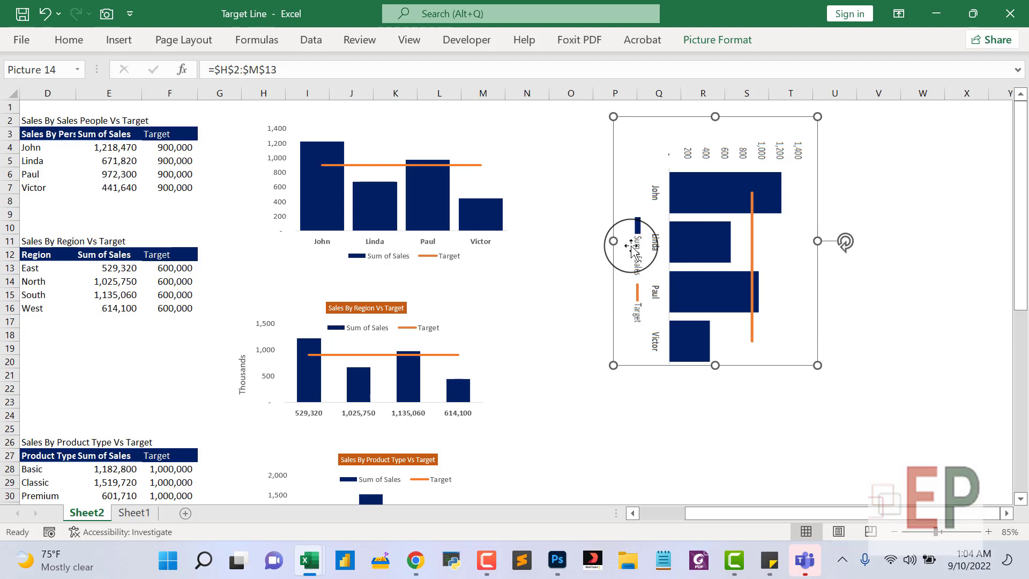
Shift the legend of the original sales people chart left so it sits centred beneath the category labels.
{"action": "left_click", "coordinate": [369, 255]}
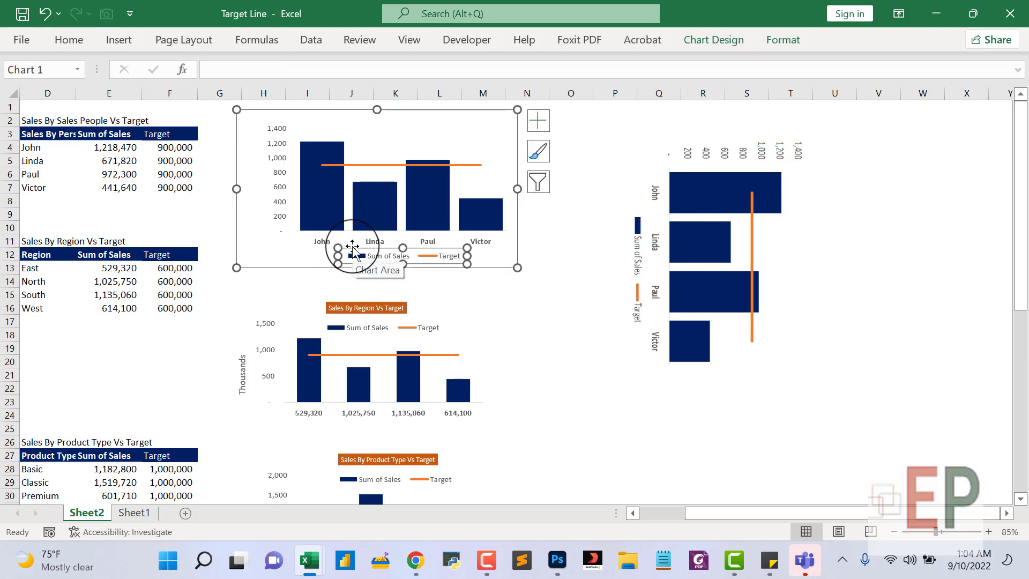
{"action": "key", "text": "ctrl+z"}
{"action": "key", "text": "ctrl+z"}
{"action": "key", "text": "ctrl+z"}
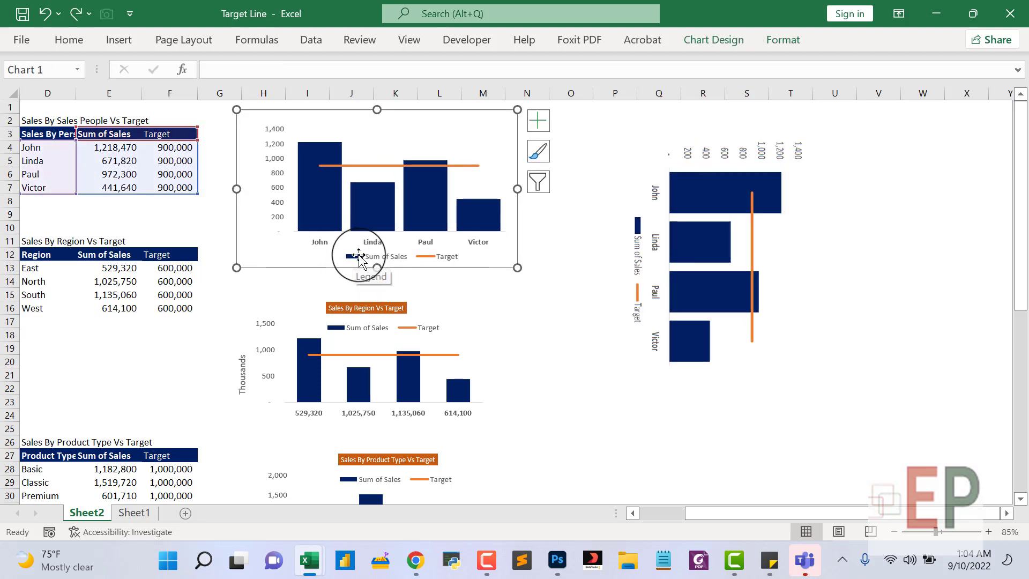
{"action": "key", "text": "ctrl+y"}
{"action": "mouse_move", "coordinate": [360, 249]}
{"action": "left_mouse_down"}
{"action": "mouse_move", "coordinate": [351, 245]}
{"action": "mouse_move", "coordinate": [356, 263]}
{"action": "left_mouse_up"}
{"action": "left_click", "coordinate": [690, 195]}
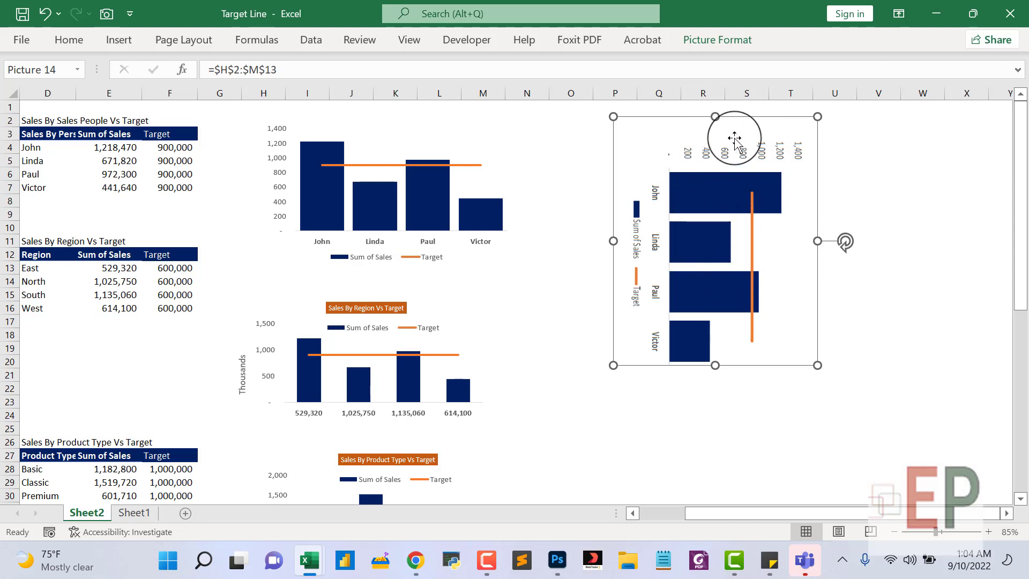
Set the gap width of the Sum of Sales columns in the original sales people chart to 135%.
{"action": "left_click", "coordinate": [430, 203]}
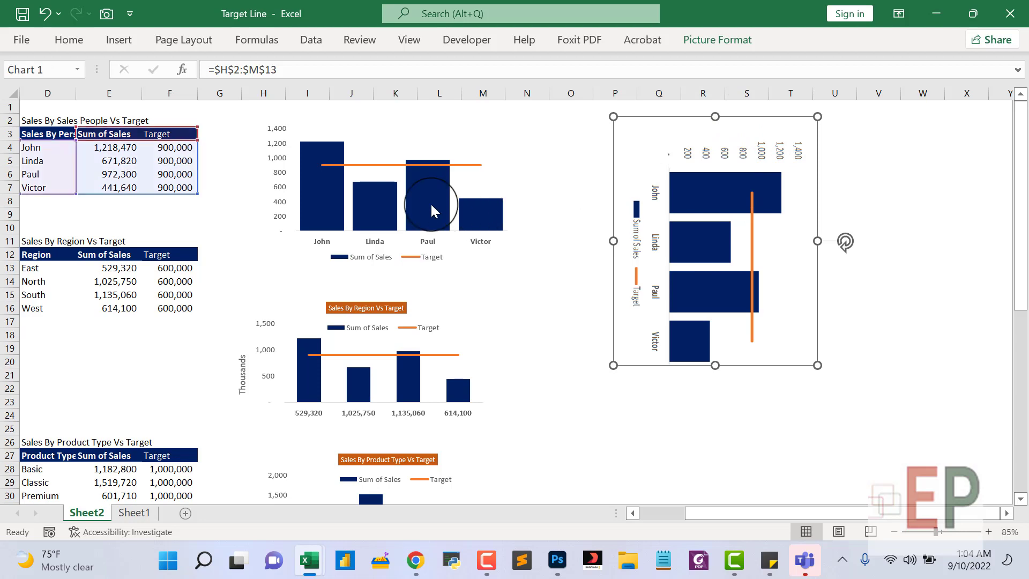
{"action": "right_click", "coordinate": [429, 202]}
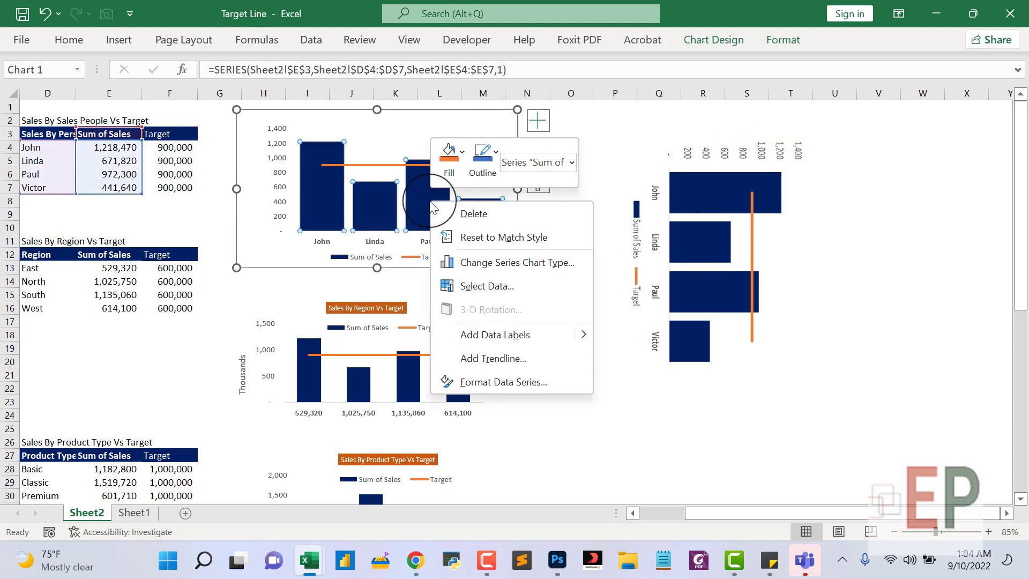
{"action": "left_click", "coordinate": [484, 382]}
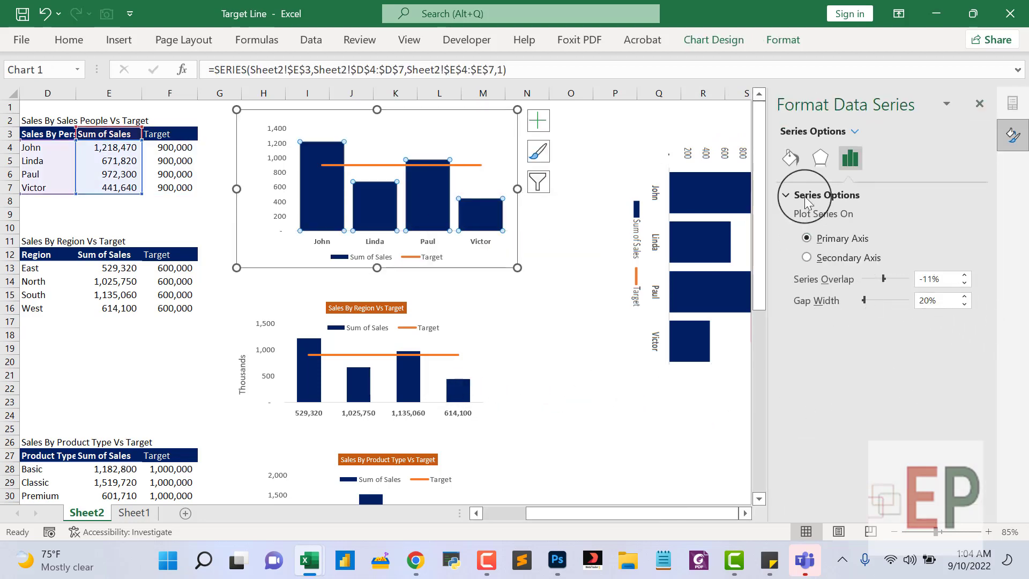
{"action": "left_click_drag", "start_coordinate": [863, 301], "coordinate": [866, 303]}
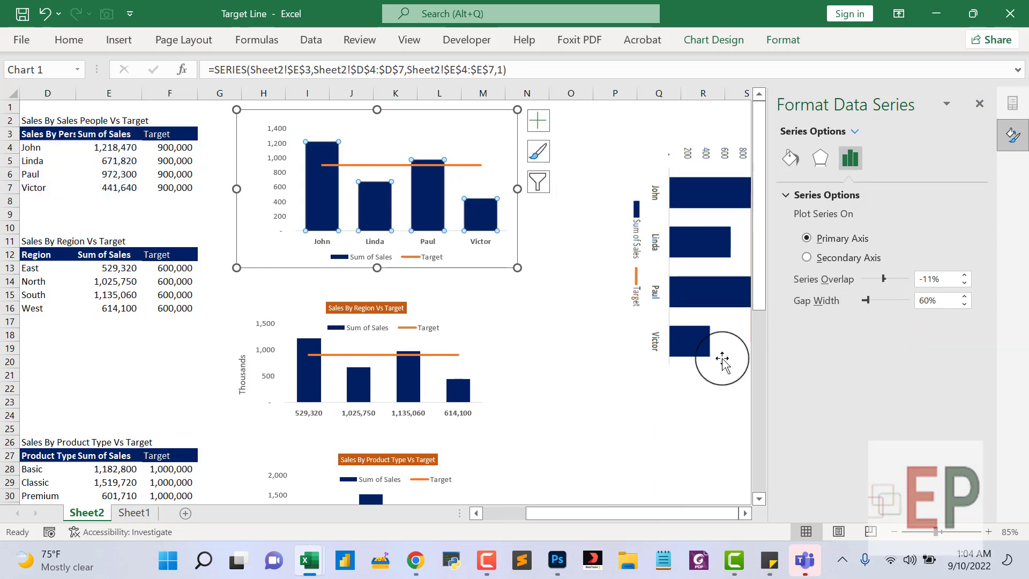
{"action": "left_click", "coordinate": [867, 299]}
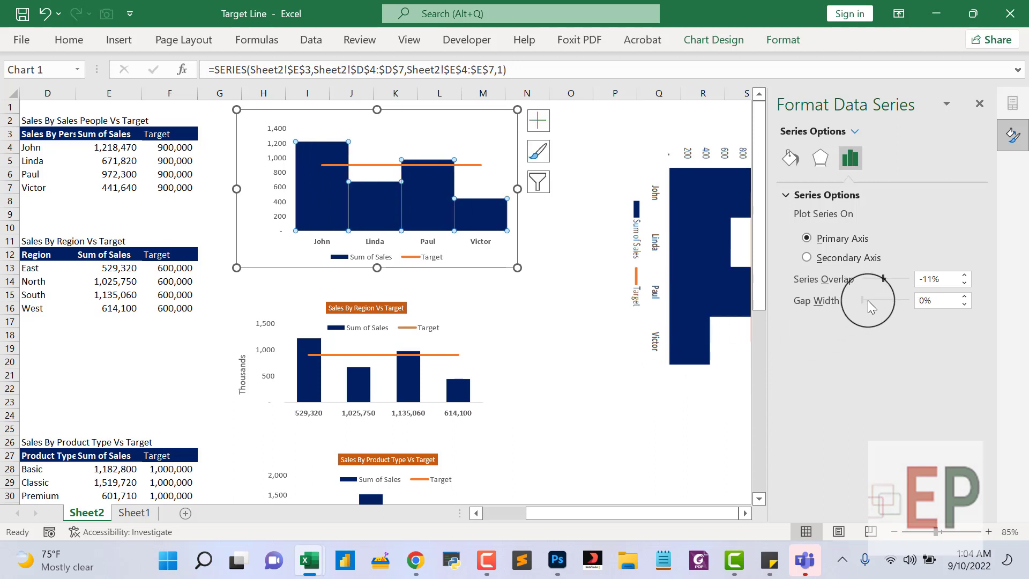
{"action": "left_click_drag", "start_coordinate": [863, 299], "coordinate": [876, 305]}
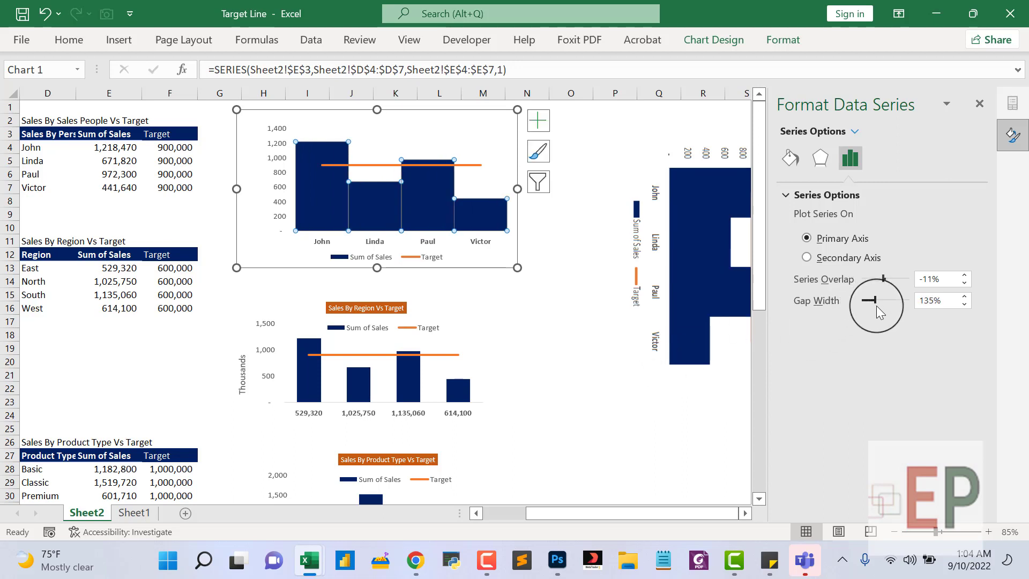
{"action": "left_click", "coordinate": [691, 417]}
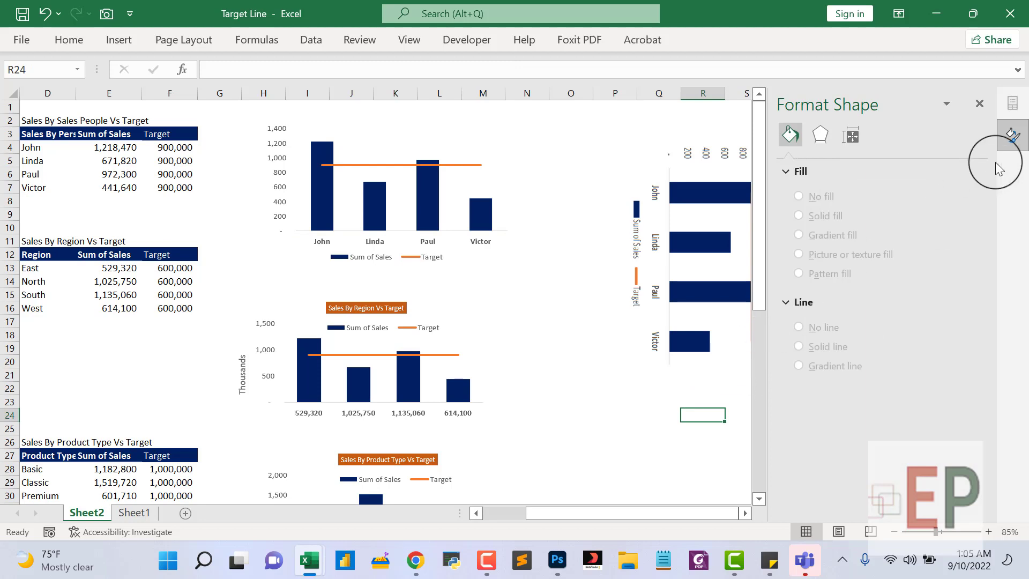
{"action": "left_click", "coordinate": [980, 104]}
Resize the rotated linked picture to be taller and narrower, reaching down to row 23 and across columns P to T.
{"action": "left_click", "coordinate": [700, 291]}
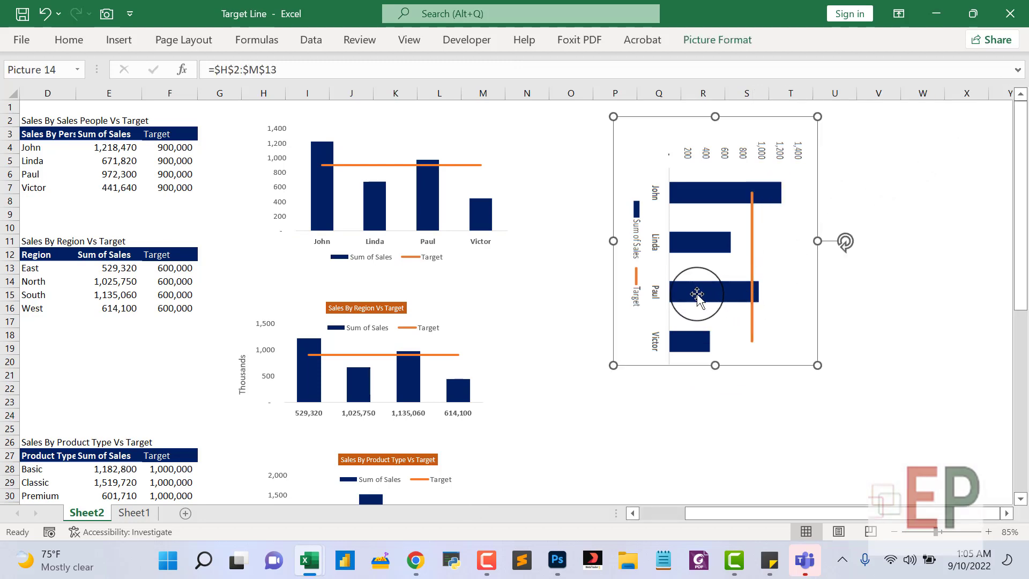
{"action": "left_click_drag", "start_coordinate": [817, 245], "coordinate": [835, 242]}
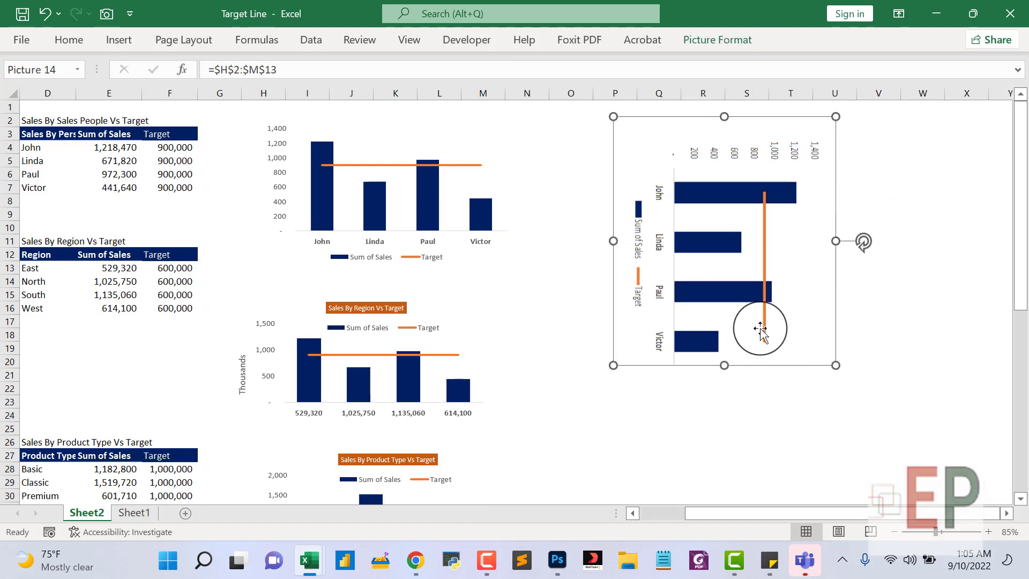
{"action": "left_click_drag", "start_coordinate": [723, 365], "coordinate": [725, 411]}
{"action": "left_click_drag", "start_coordinate": [834, 269], "coordinate": [797, 268]}
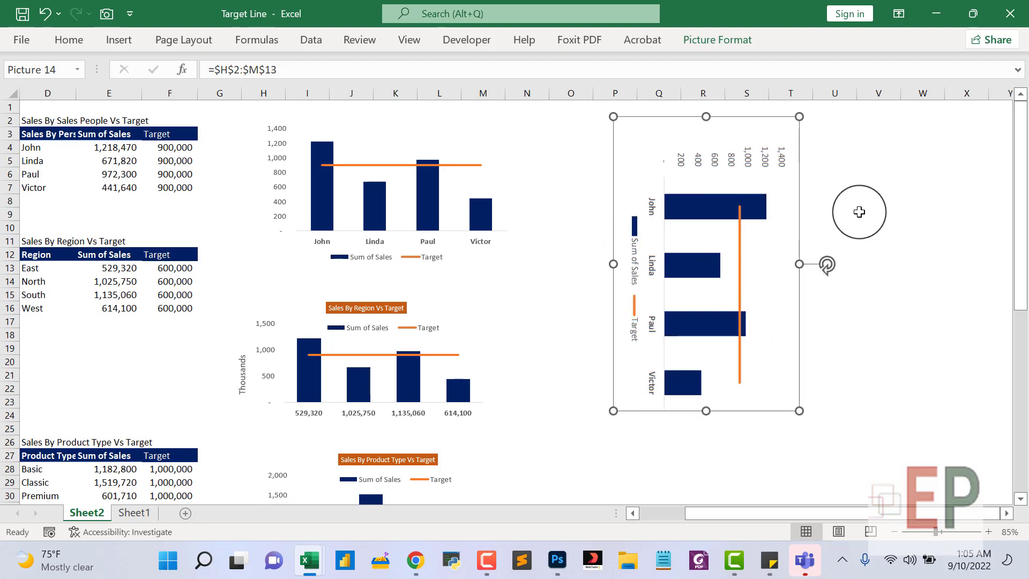
{"action": "left_click", "coordinate": [924, 239]}
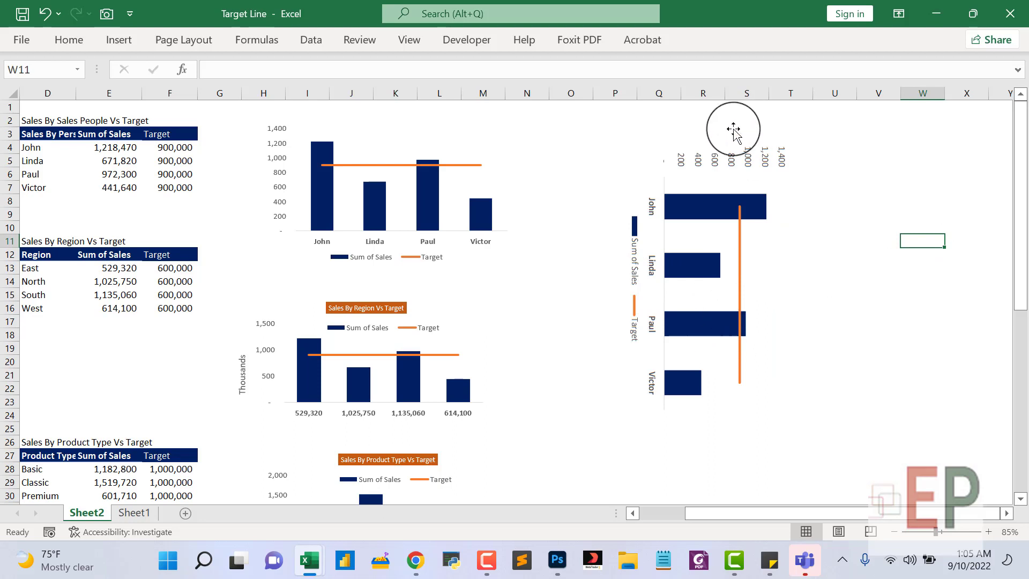
{"action": "left_click", "coordinate": [712, 156]}
{"action": "left_click", "coordinate": [849, 174]}
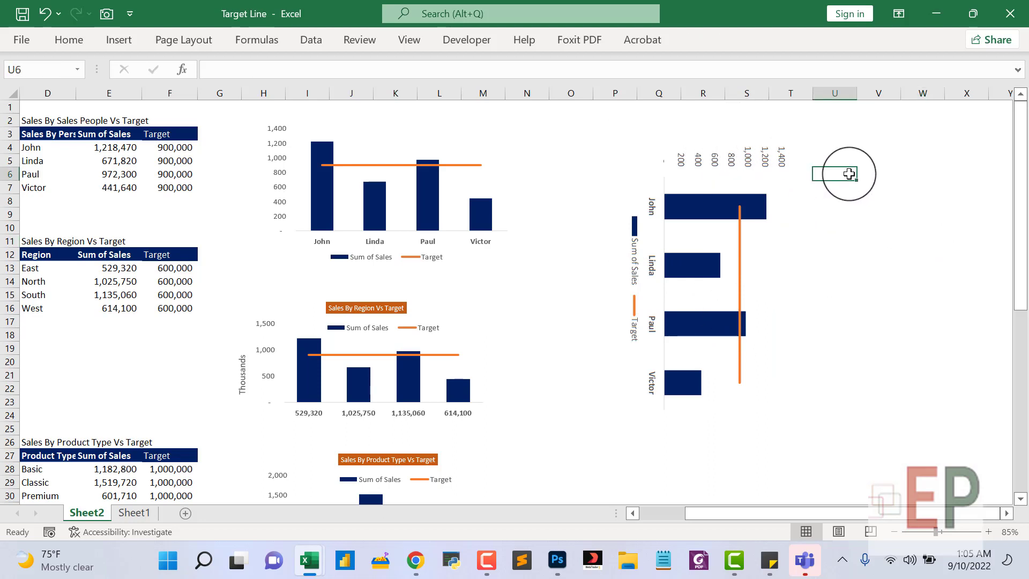
{"action": "left_click", "coordinate": [851, 321]}
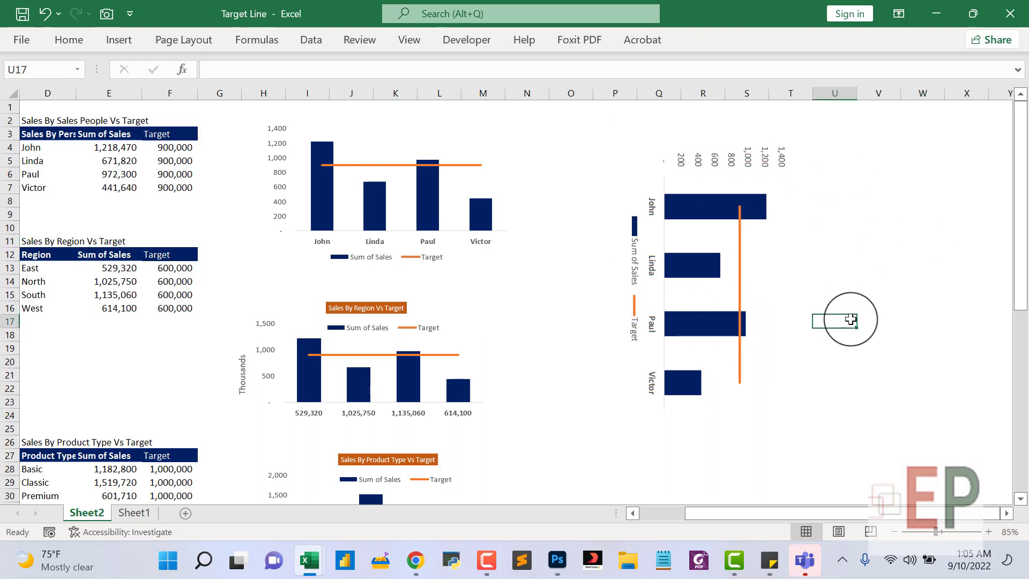
{"action": "left_click", "coordinate": [632, 280]}
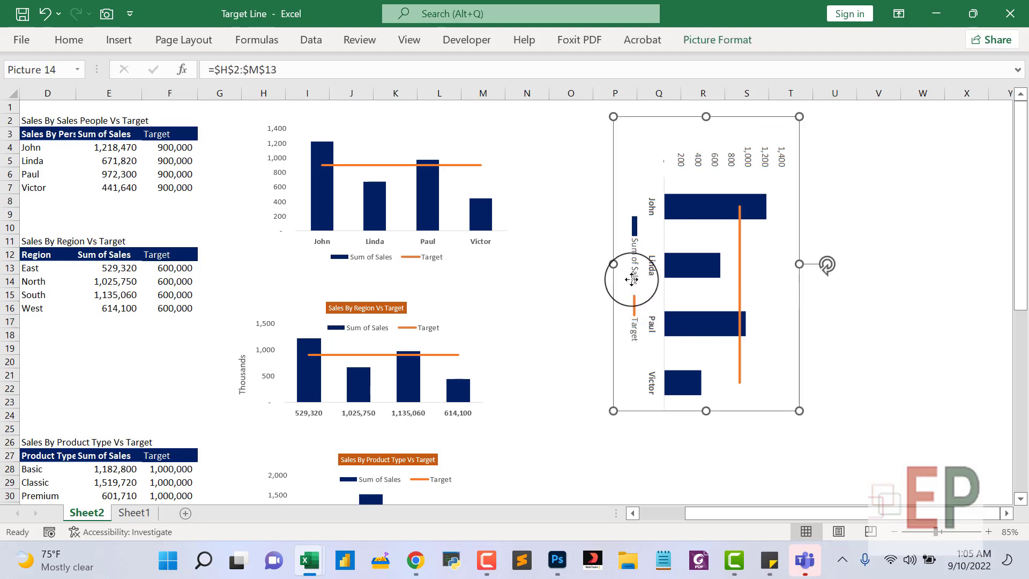
{"action": "left_click", "coordinate": [837, 187]}
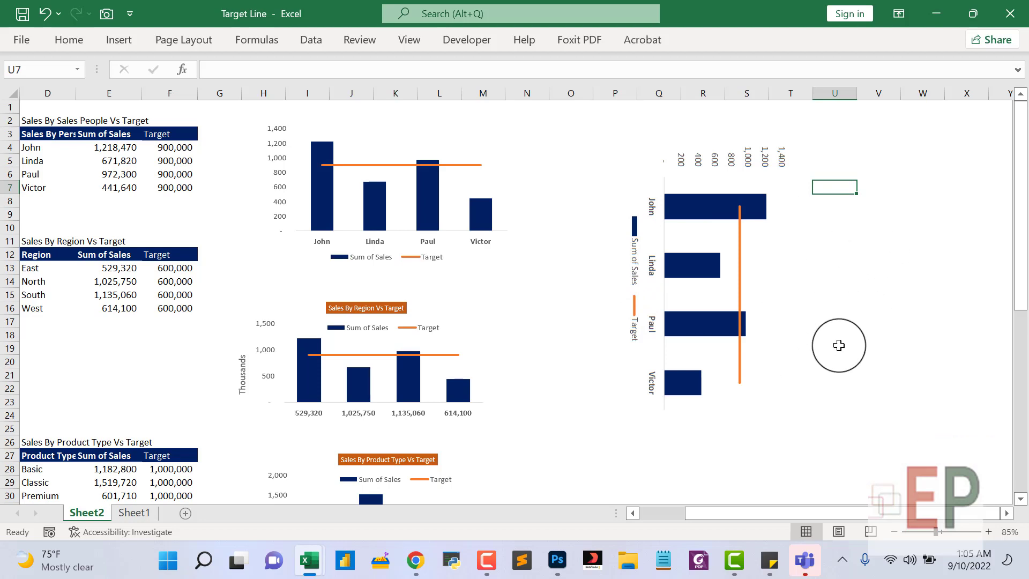
{"action": "left_click", "coordinate": [809, 308]}
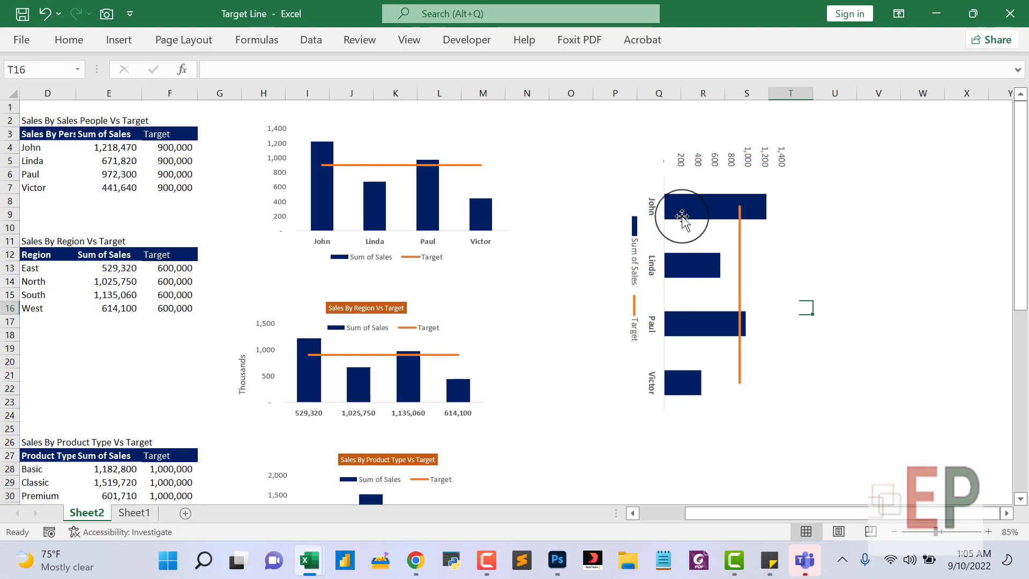
{"action": "left_click", "coordinate": [433, 192]}
{"action": "left_click", "coordinate": [523, 401]}
{"action": "left_click", "coordinate": [361, 378]}
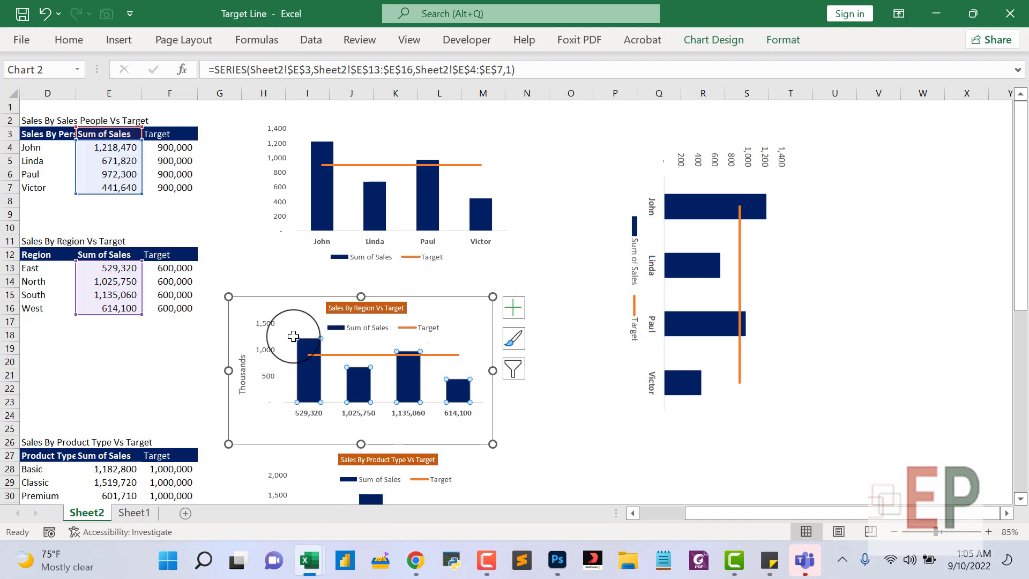
{"action": "left_click", "coordinate": [833, 340]}
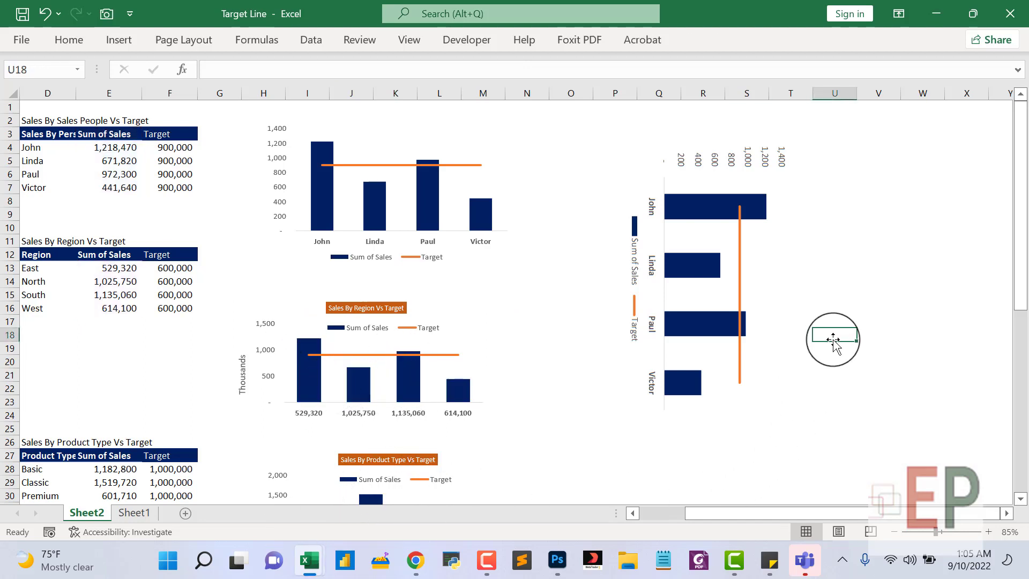